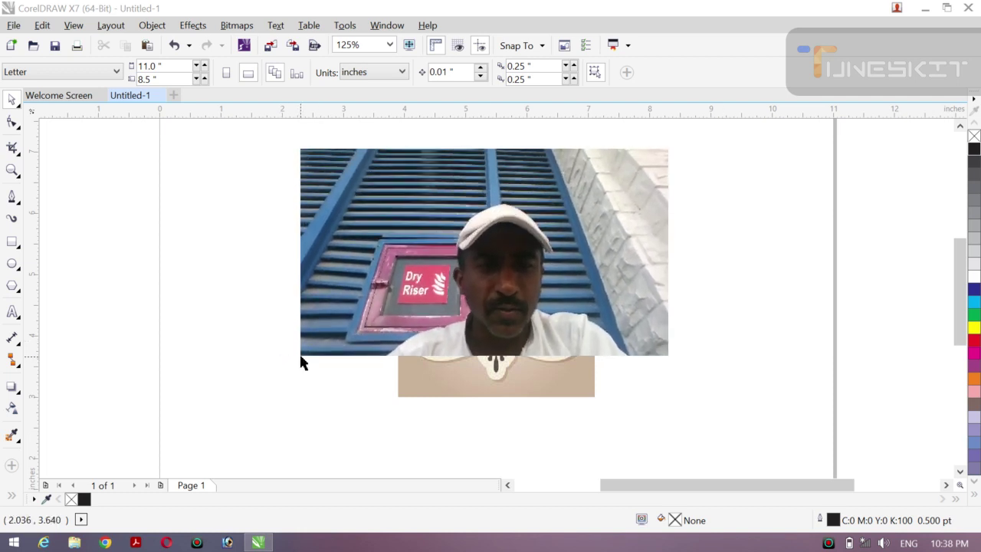
left_click_drag(303, 352, 257, 397)
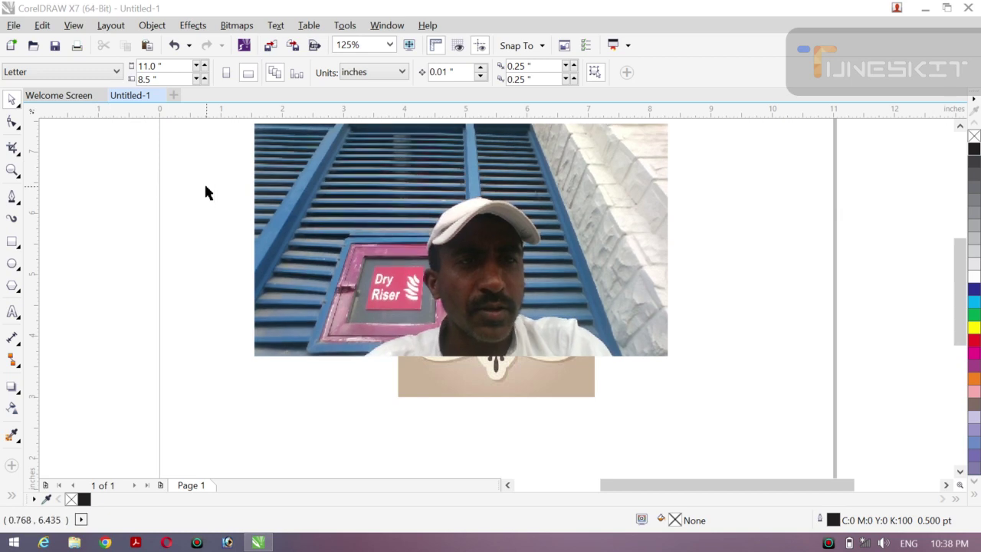
left_click_drag(466, 240, 470, 282)
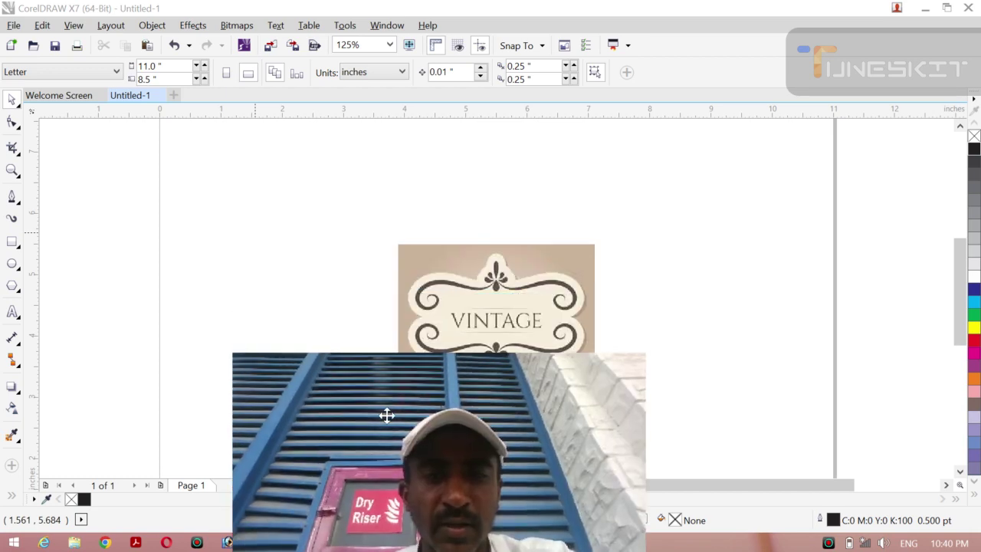
left_click_drag(379, 433, 403, 244)
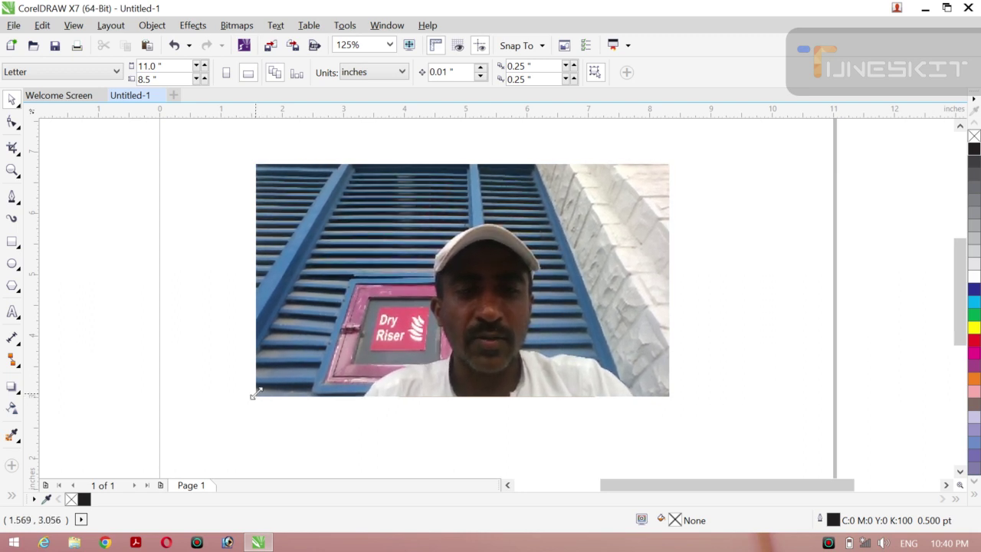
left_click_drag(255, 393, 419, 343)
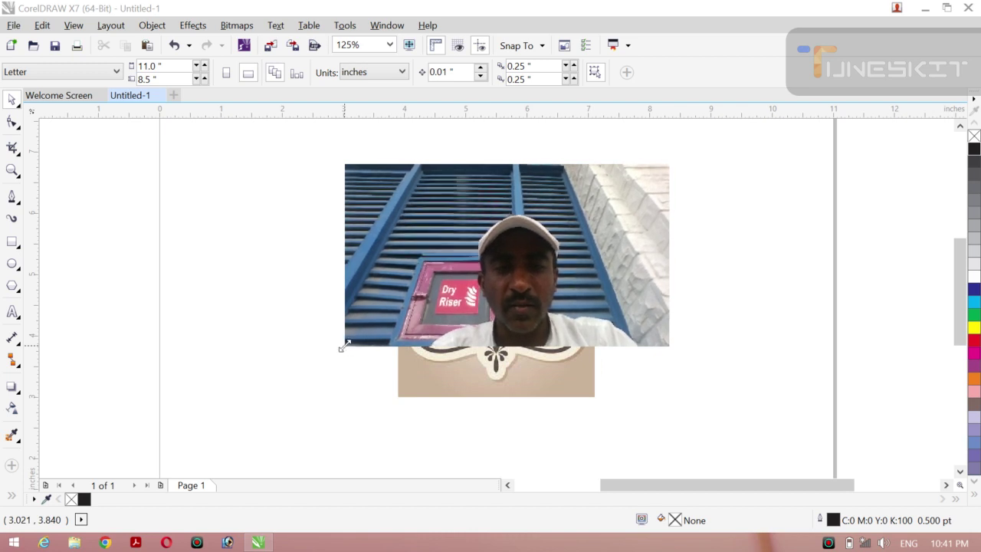
left_click_drag(344, 345, 443, 301)
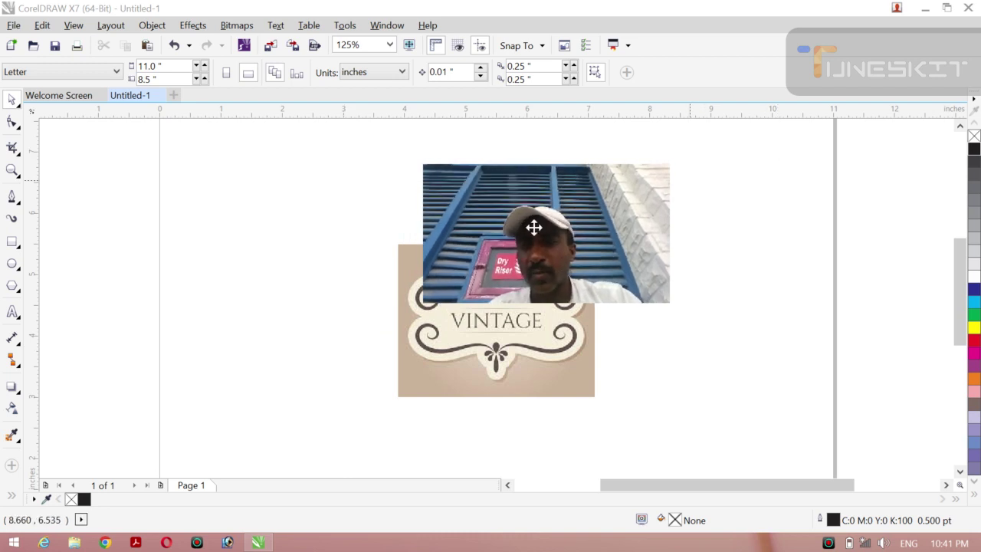
left_click_drag(534, 217, 821, 43)
Enlarge the VINTAGE bitmap proportionally, center it on the page, and enlarge it further to about 5.01 × 3.89 inches.
left_click(522, 360)
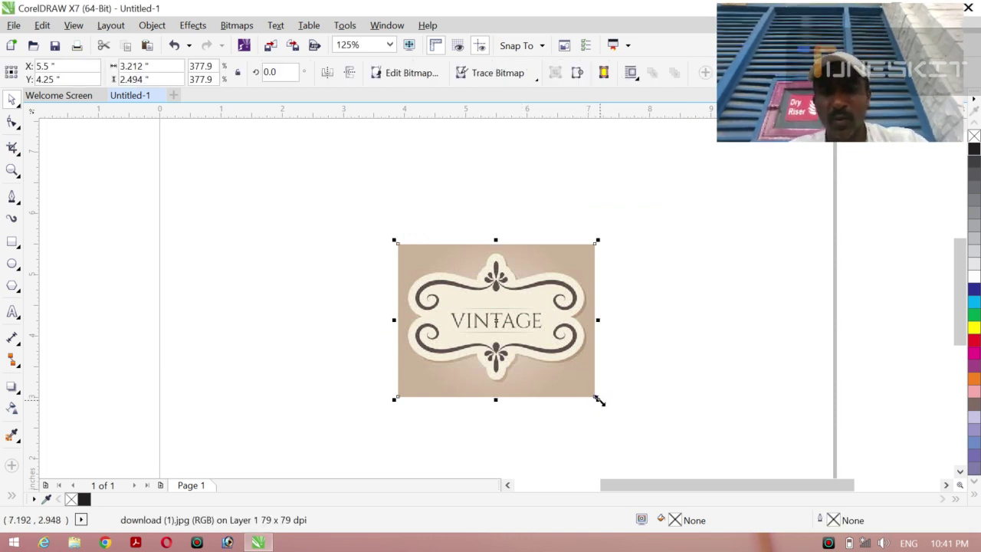
left_click_drag(598, 400, 667, 453)
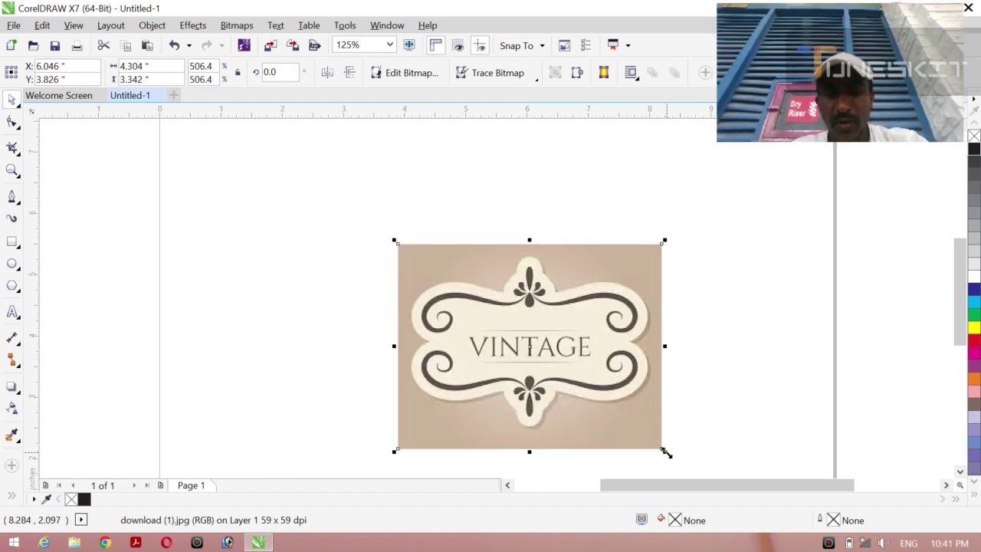
key("p")
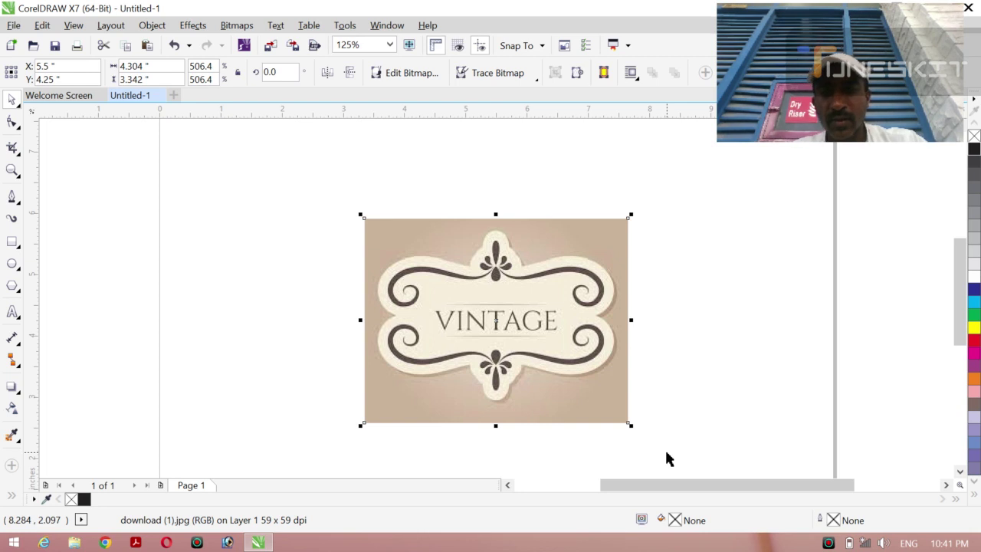
scroll(665, 458, "down", 1)
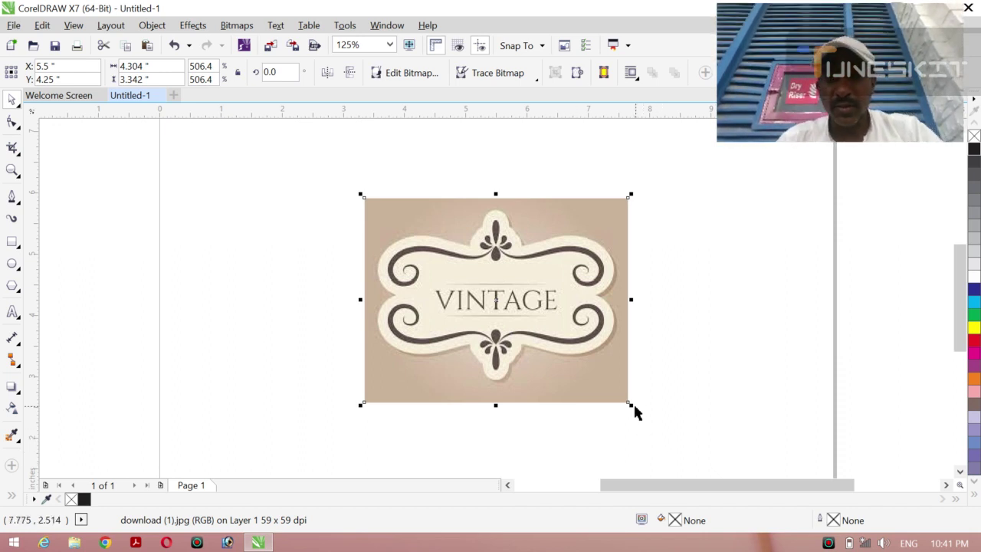
left_click_drag(634, 406, 682, 478)
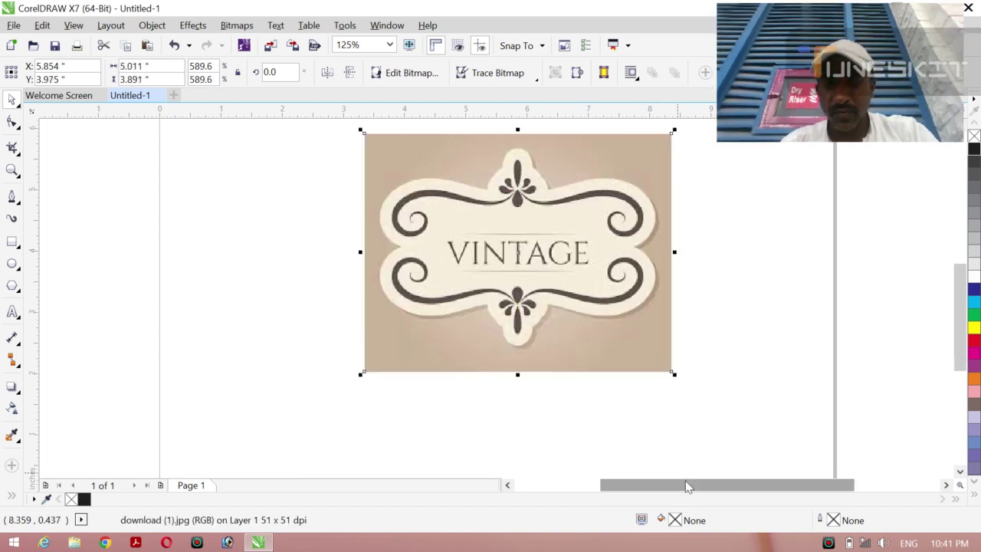
scroll(688, 487, "up", 1)
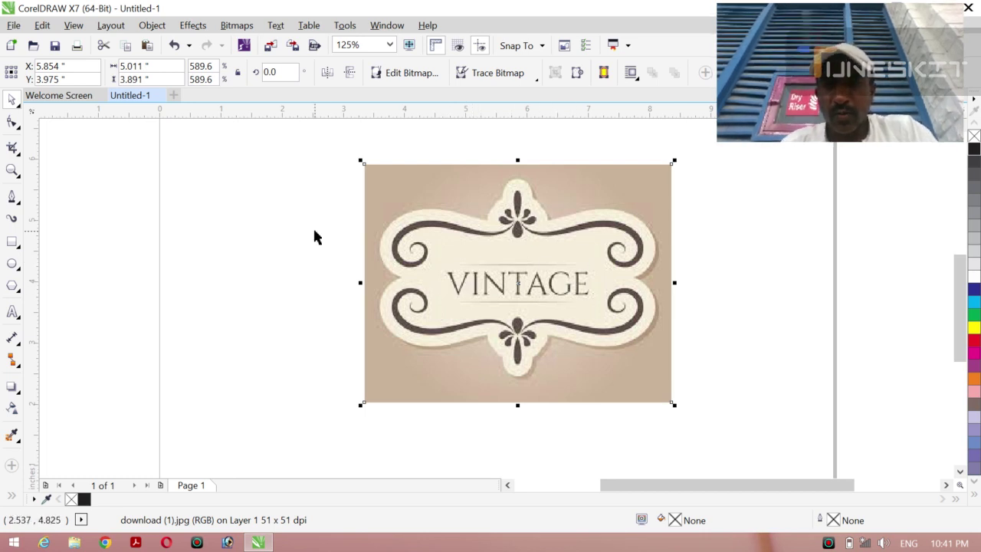
left_click(18, 106)
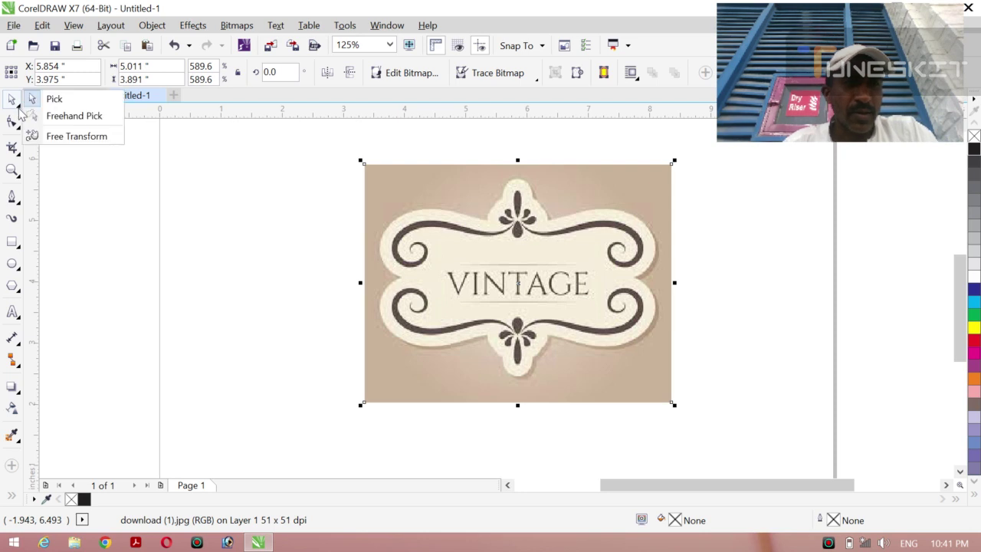
left_click(160, 208)
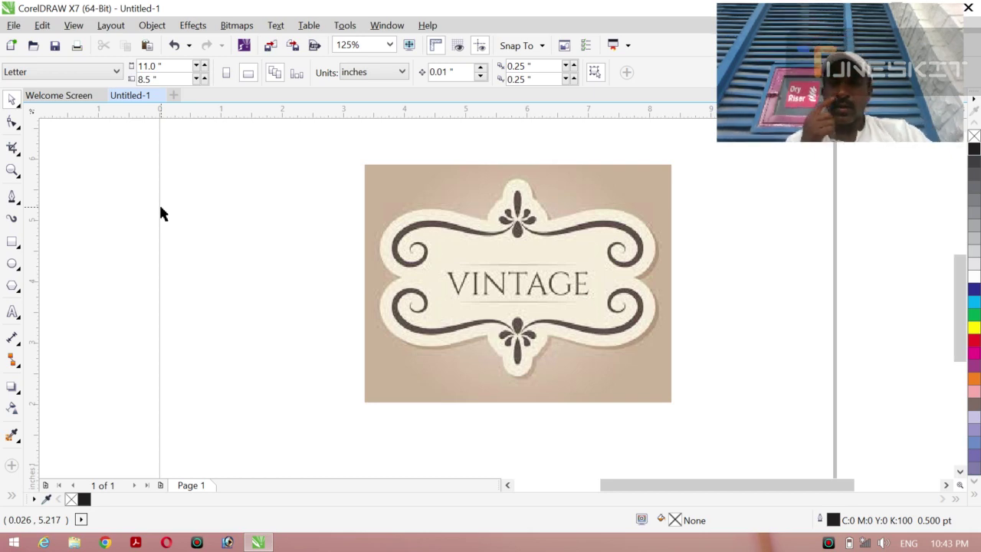
Move the VINTAGE bitmap left on the page to about X 4.0, Y 3.9 inches.
left_click(484, 261)
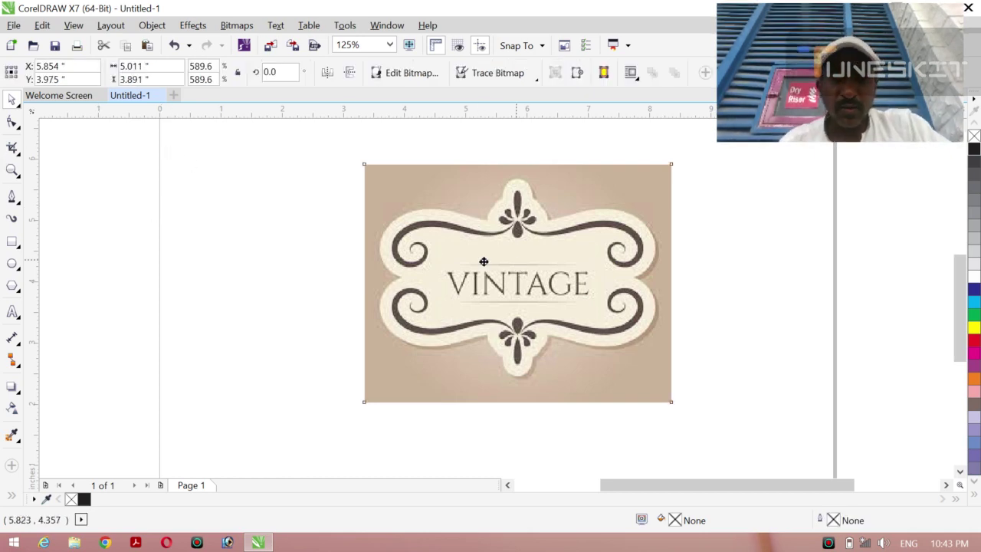
left_click_drag(484, 262, 444, 263)
left_click(638, 287)
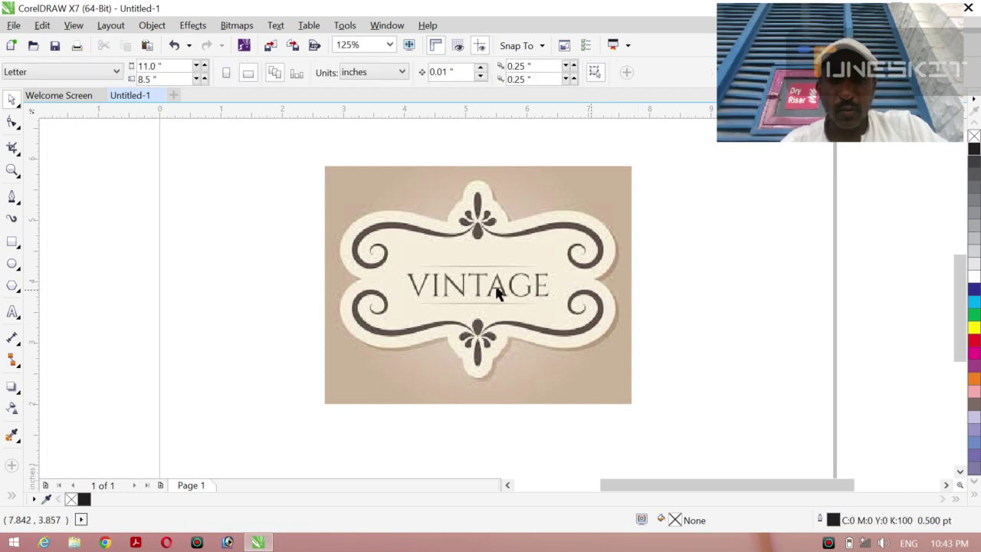
left_click(497, 293)
left_click_drag(457, 260, 385, 261)
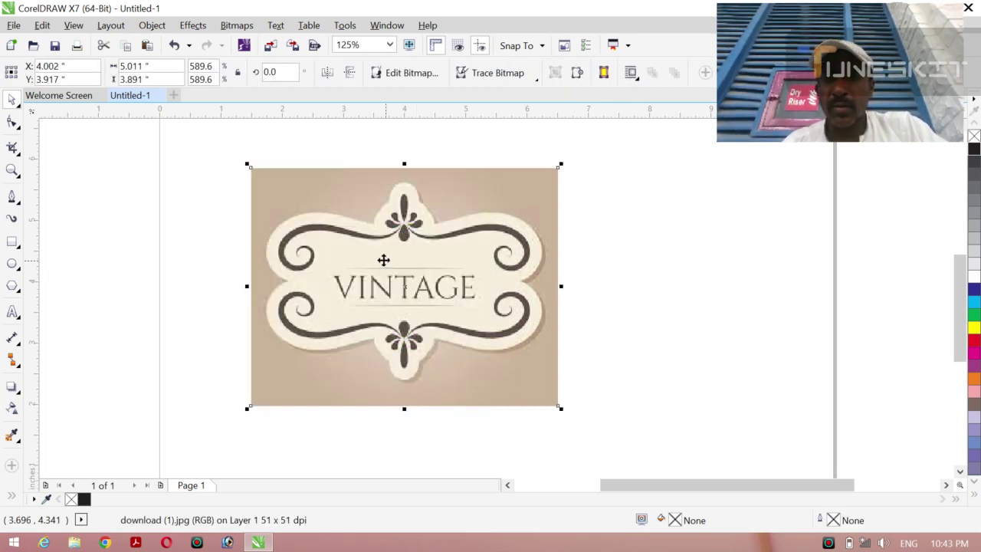
Trace the VINTAGE bitmap with Outline Trace as a High Quality Image, using the default PowerTRACE settings.
left_click(537, 79)
mouse_move(521, 126)
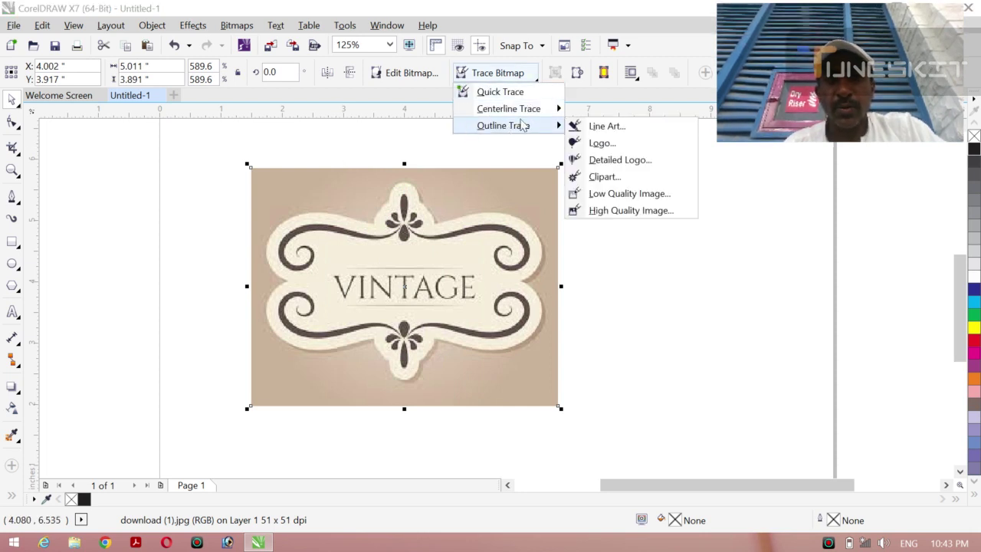
left_click(596, 219)
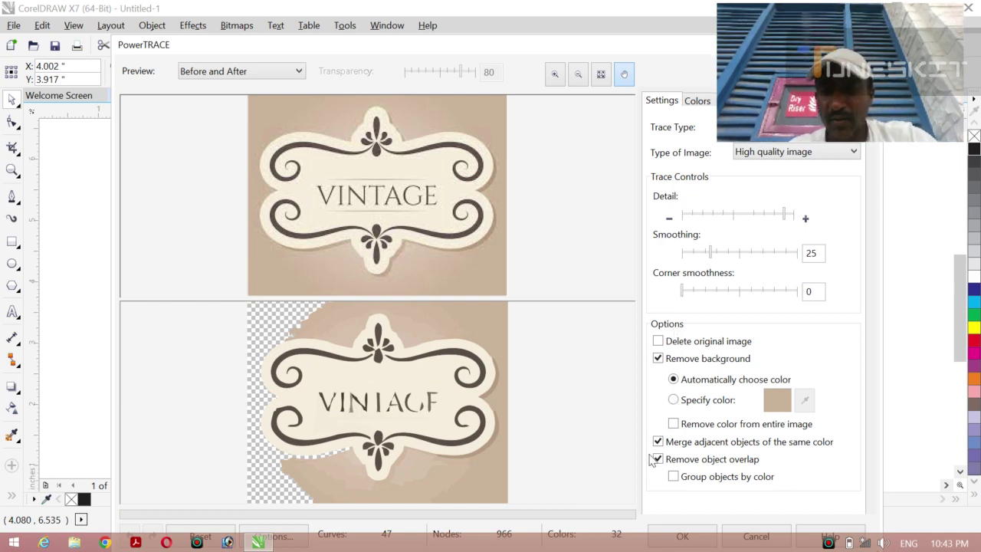
left_click(672, 527)
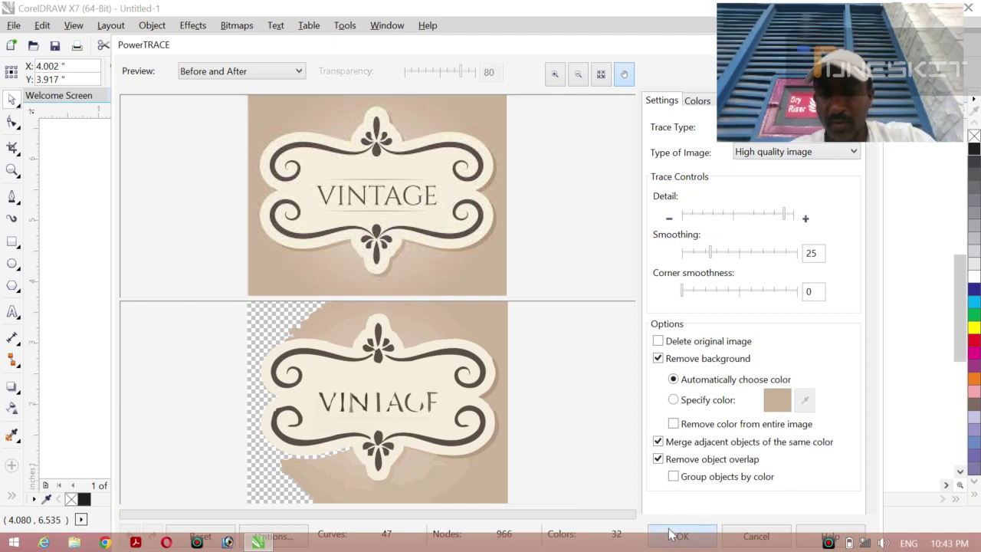
Separate the two versions by moving the traced group right to about X 6.7 inches and the original bitmap left to about X 2.0 inches.
left_click_drag(369, 285, 527, 295)
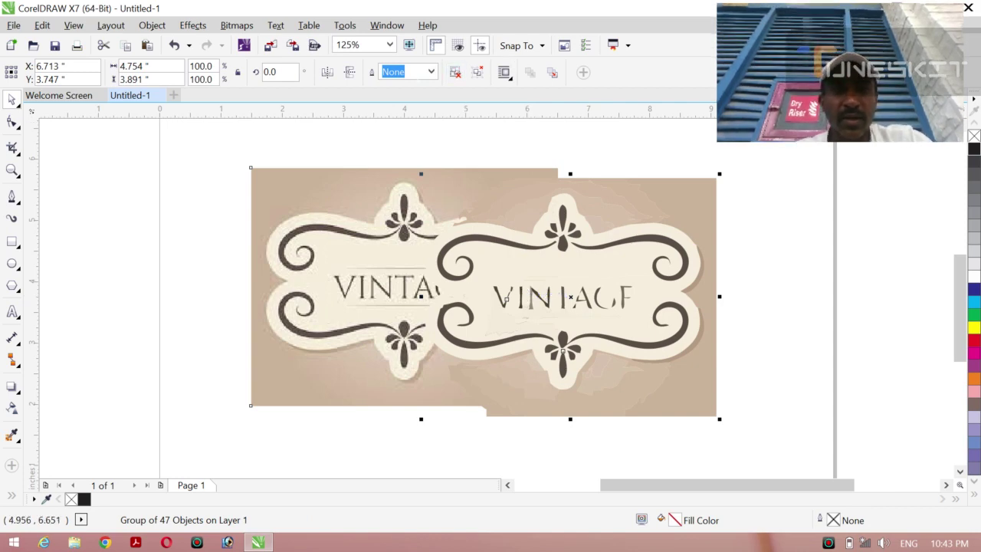
left_click_drag(266, 237, 193, 228)
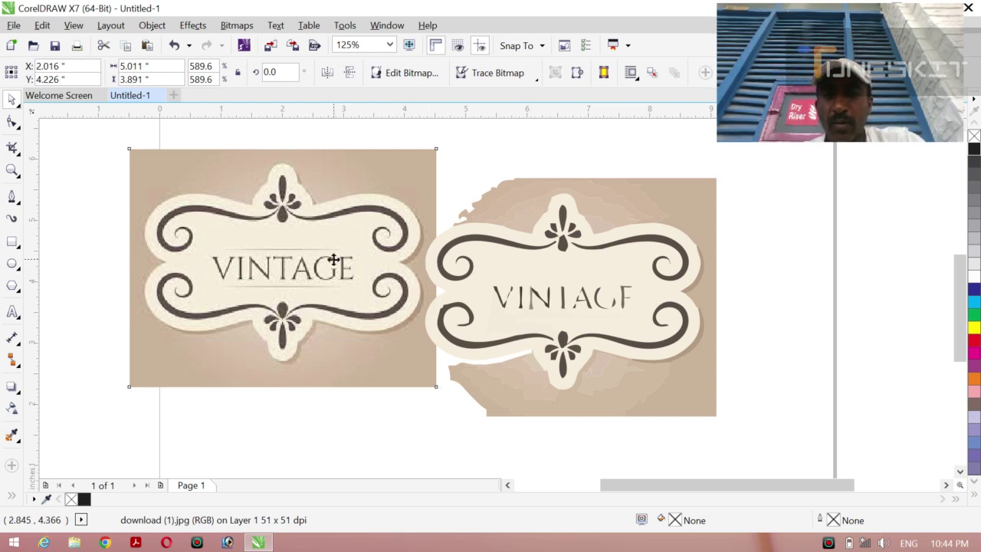
left_click(533, 265)
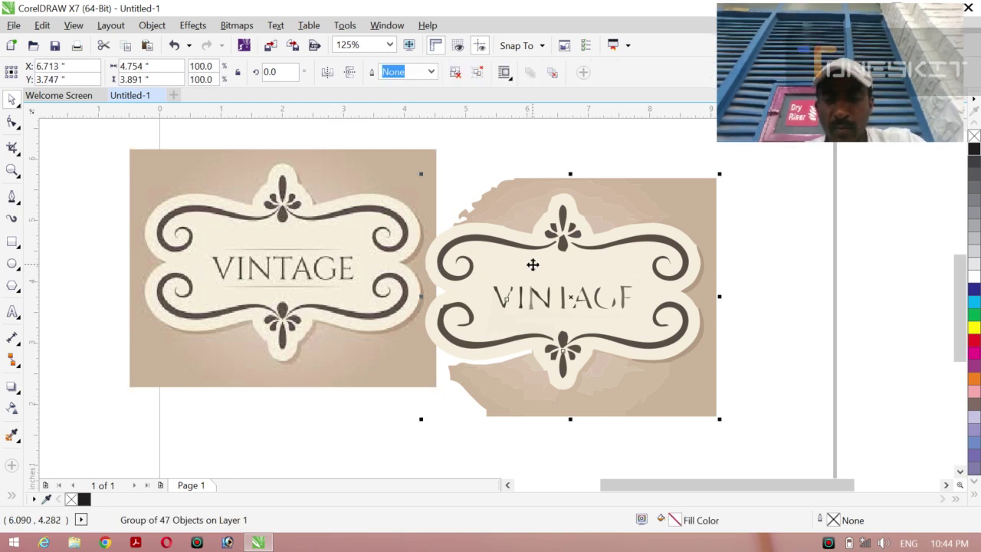
right_click(533, 264)
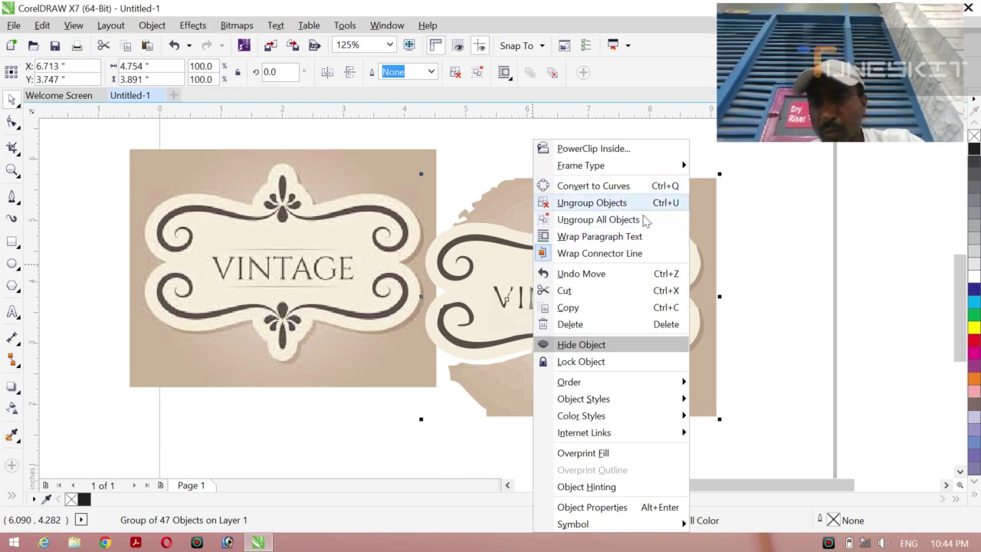
left_click(759, 227)
Move the original VINTAGE bitmap clear of the traced group and delete it.
left_click(329, 215)
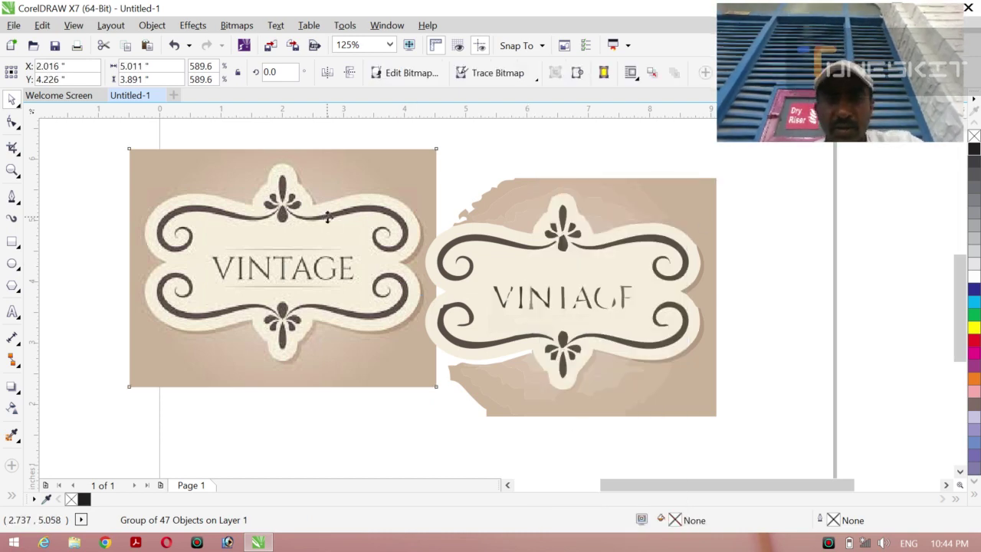
left_click_drag(329, 214, 282, 224)
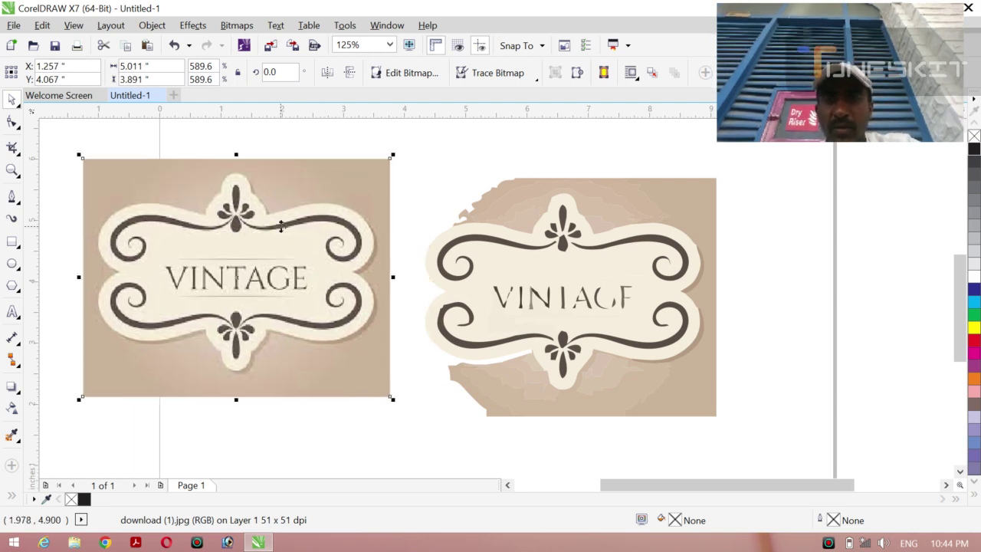
key("Delete")
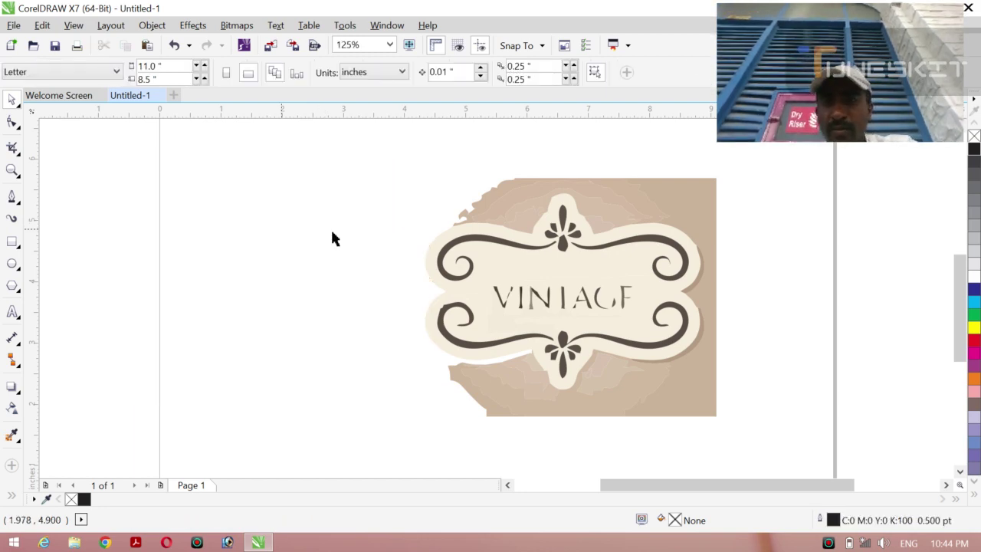
Center the traced VINTAGE group on the page.
left_click(510, 258)
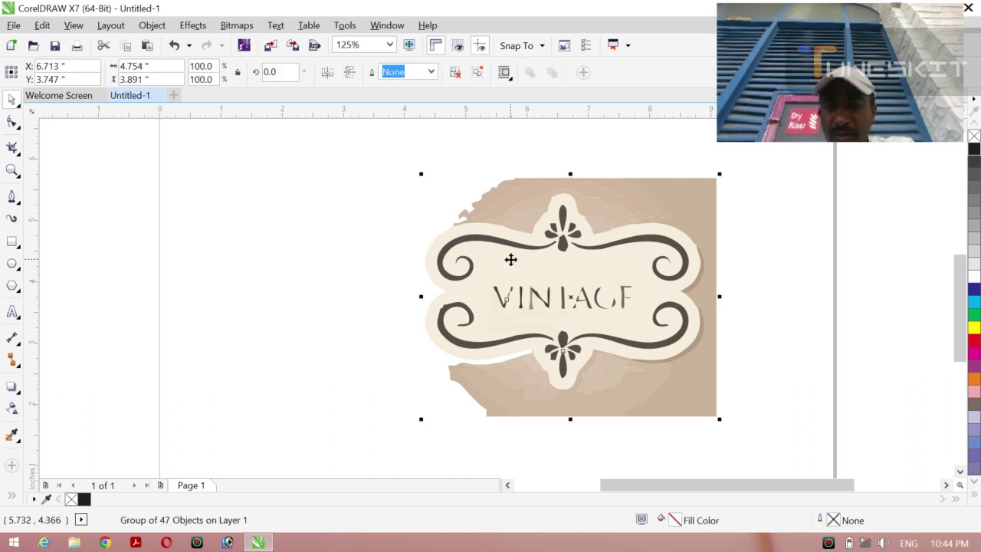
key("p")
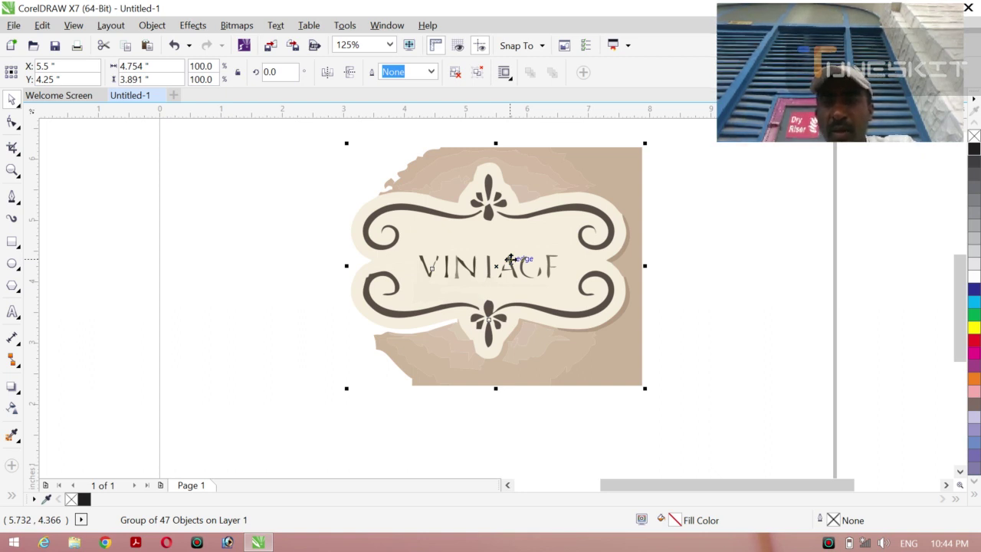
left_click(715, 315)
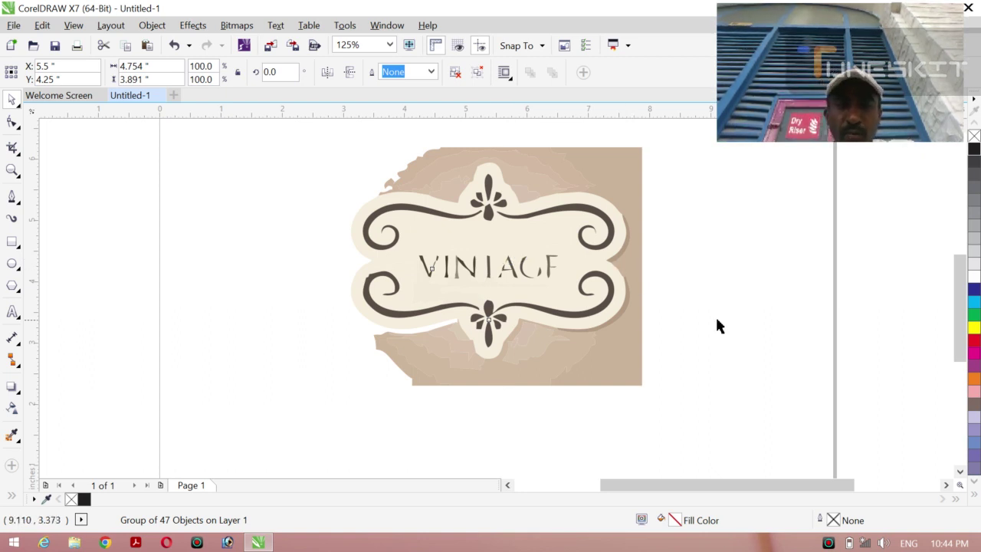
Ungroup the traced VINTAGE artwork into individual objects.
left_click(563, 367)
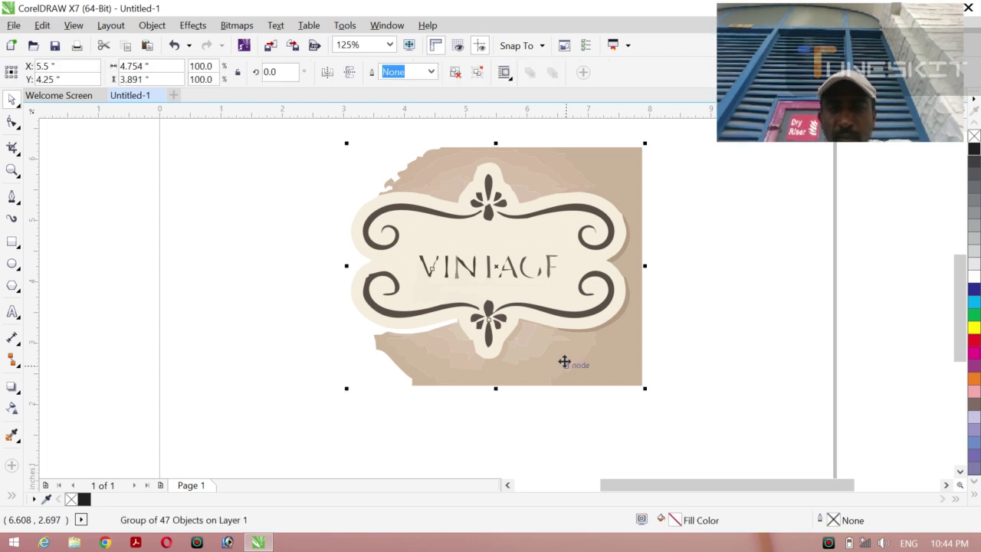
right_click(564, 361)
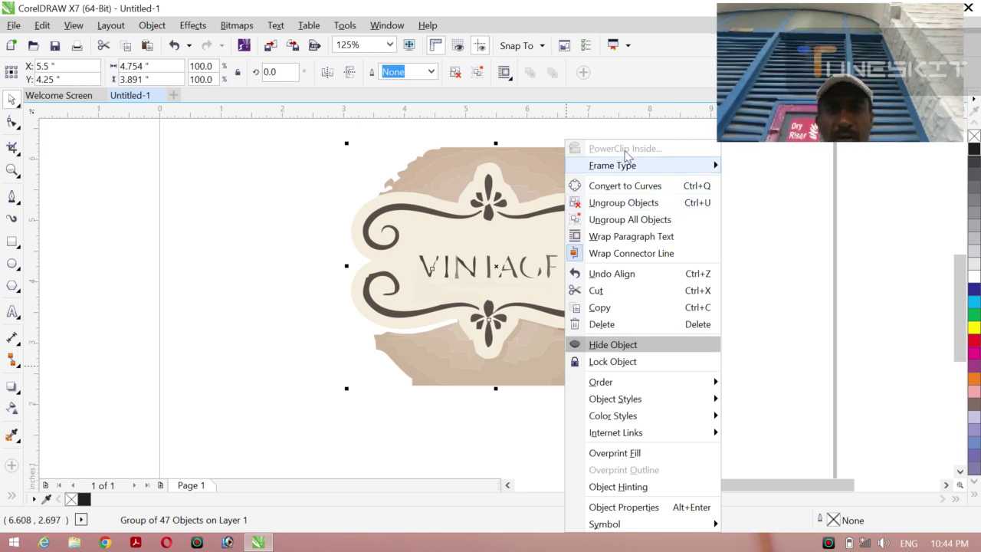
left_click(244, 235)
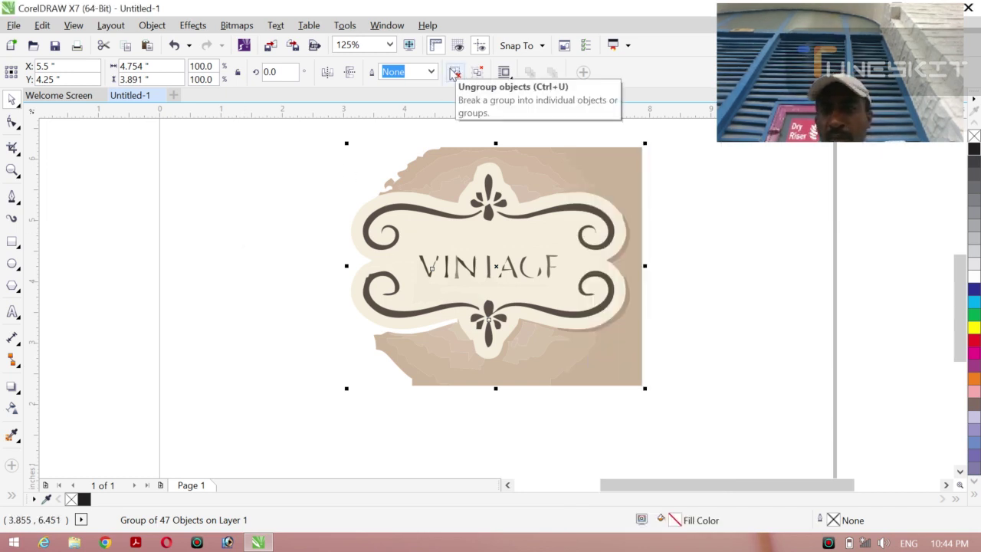
left_click(454, 71)
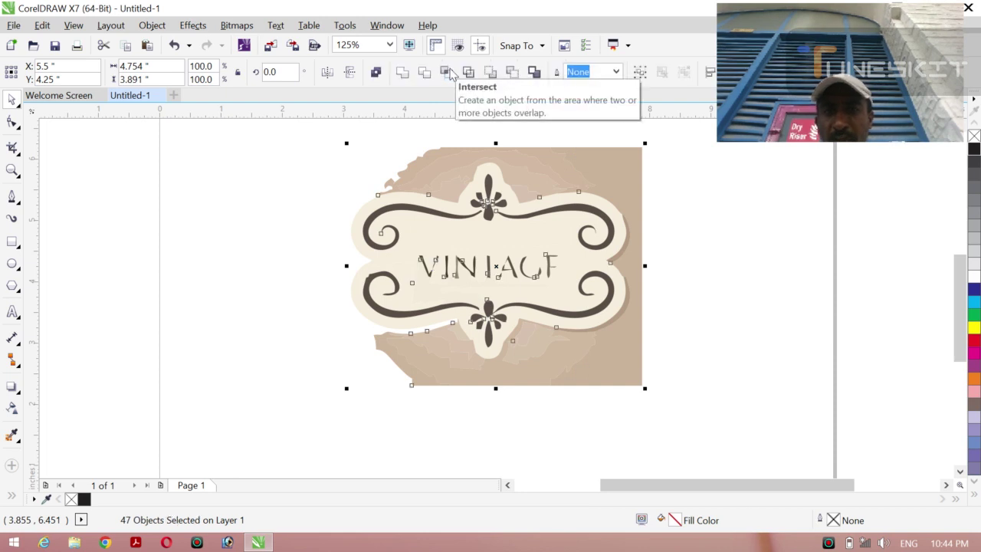
Delete the three large tan background pieces above, below and to the right of the VINTAGE label.
left_click(783, 332)
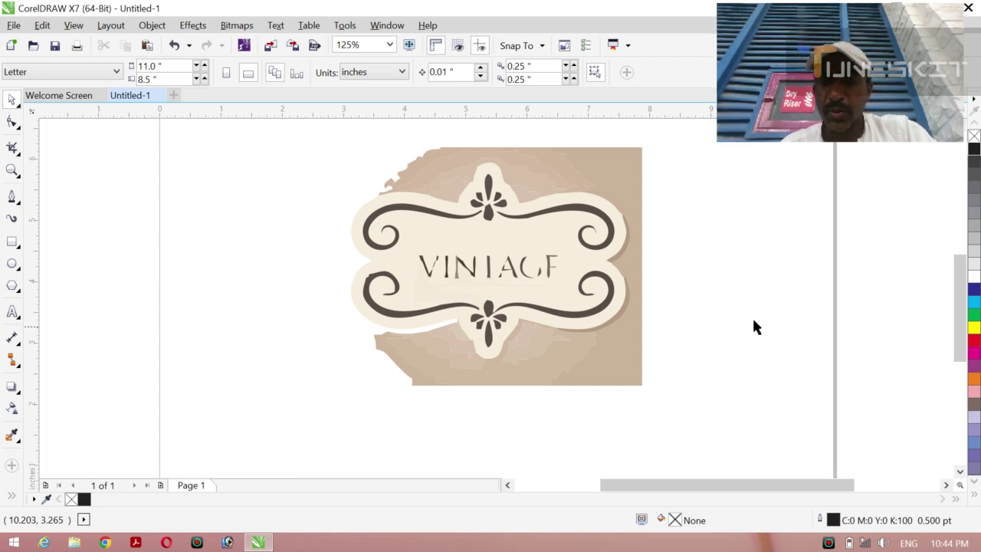
left_click(571, 169)
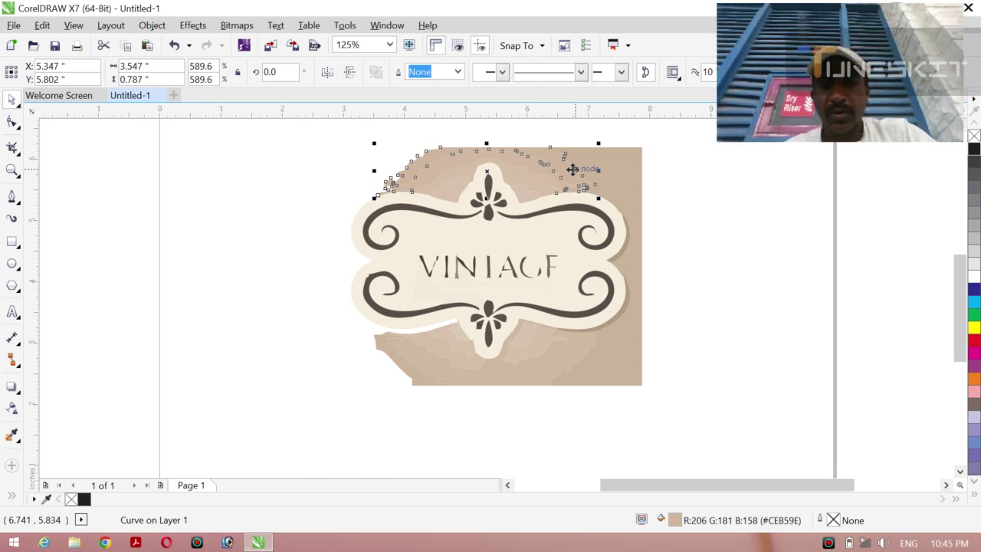
key("Delete")
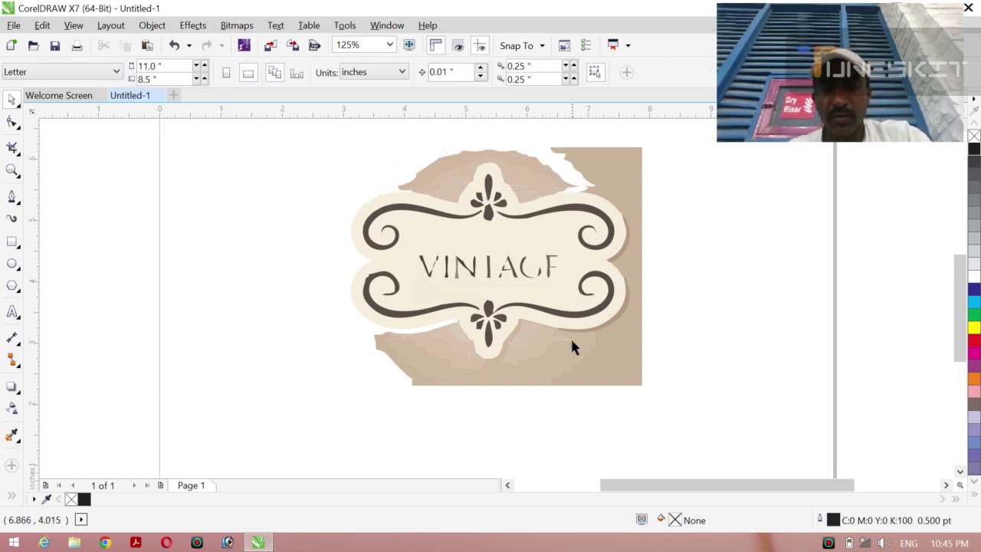
left_click(573, 365)
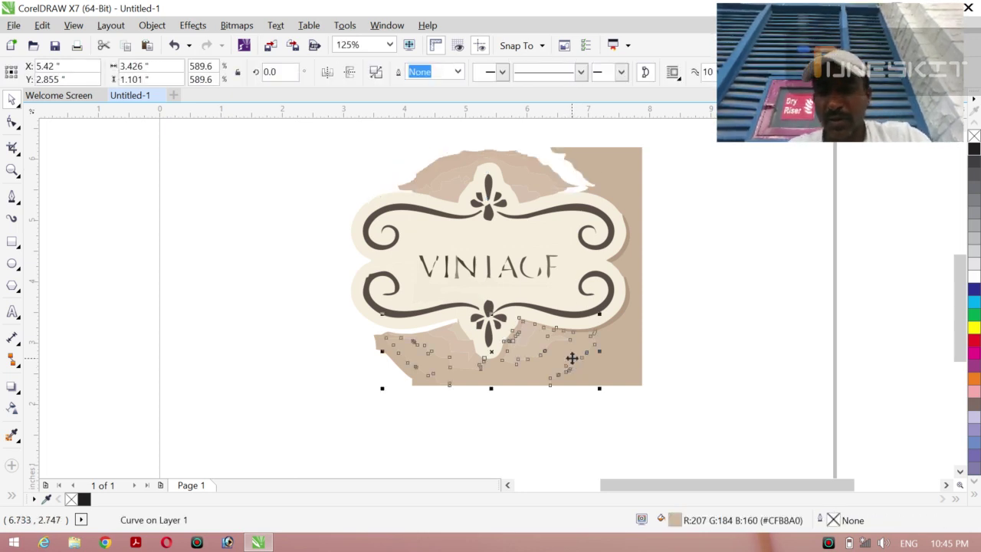
key("Delete")
left_click(571, 368)
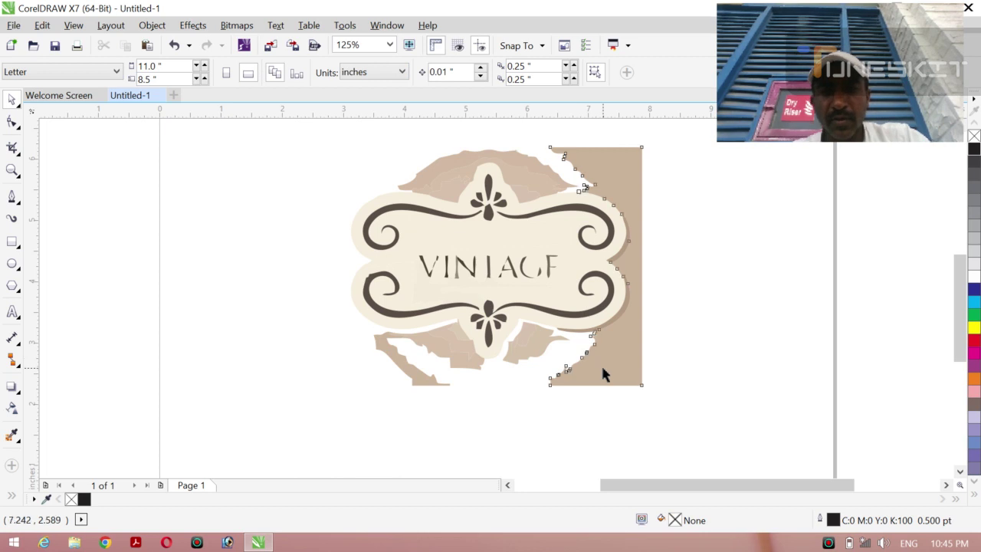
key("Delete")
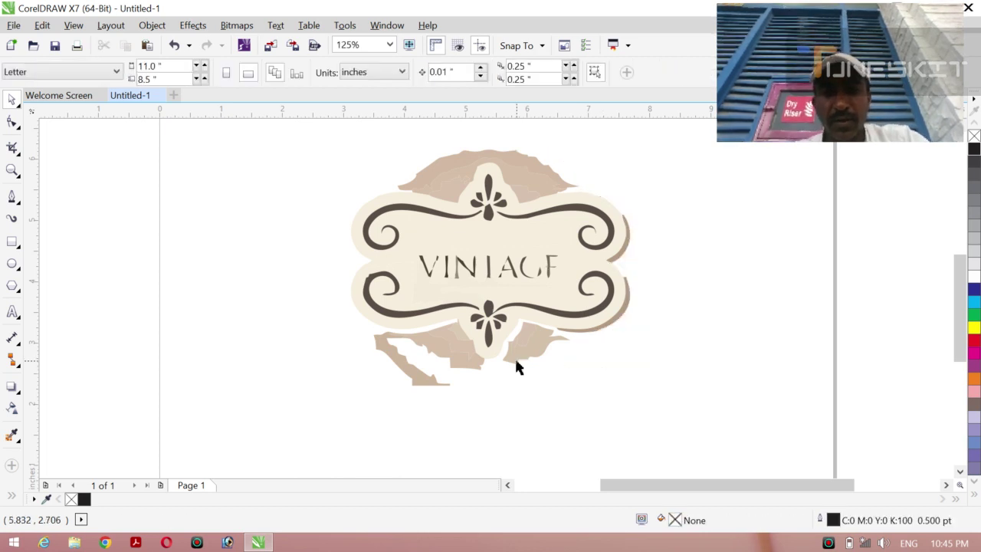
Delete the leftover tan background fragments beneath the left half of the label.
left_click(438, 342)
left_click(436, 336)
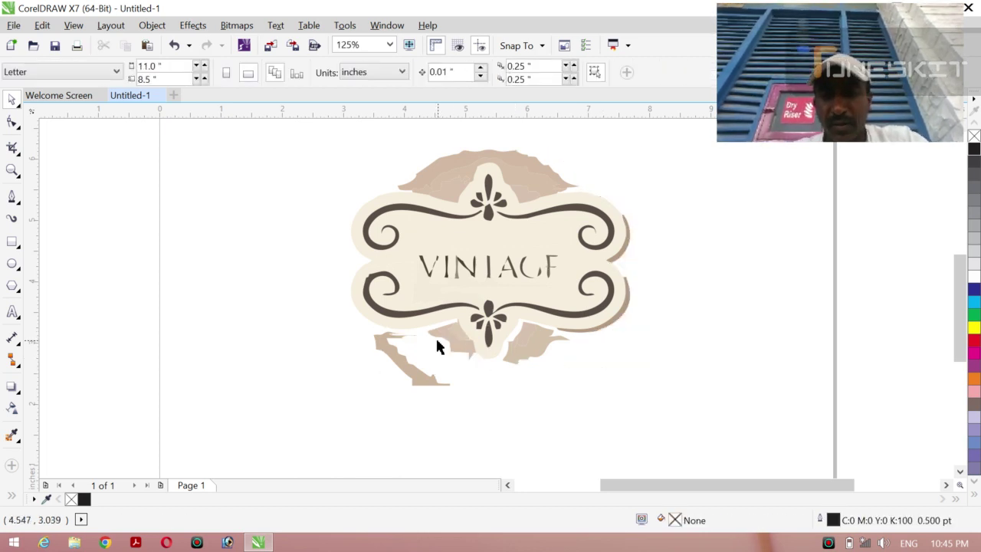
left_click(452, 328)
left_click(451, 324)
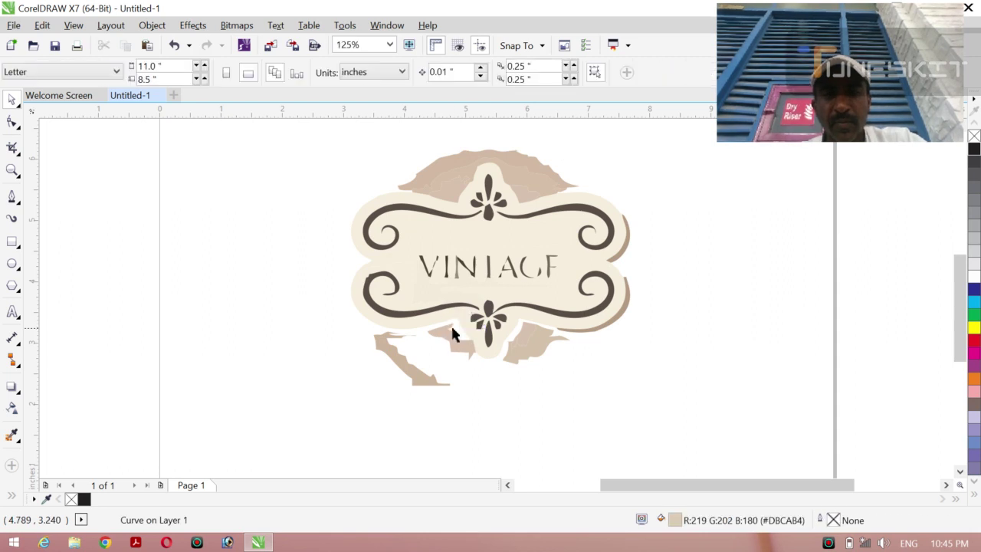
left_click(446, 333)
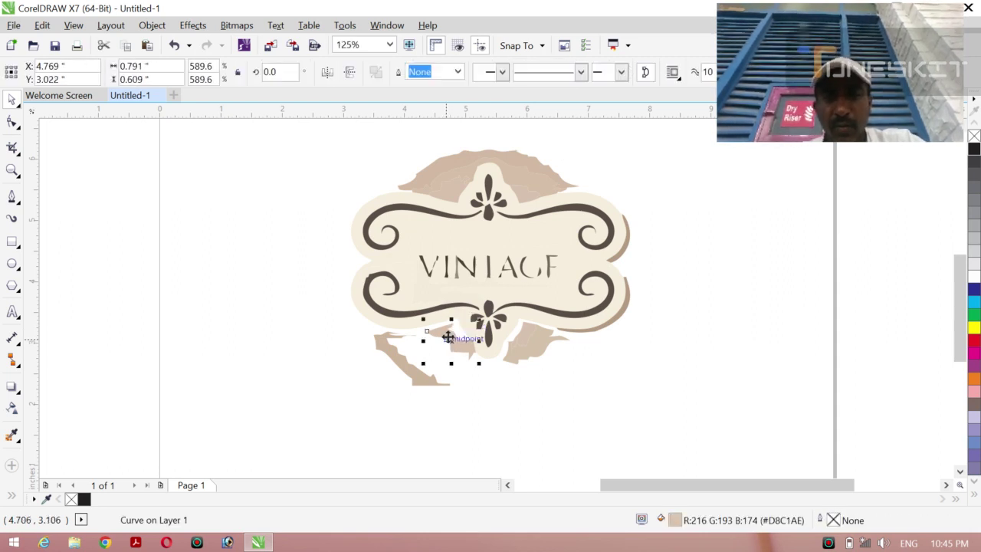
left_click(448, 338)
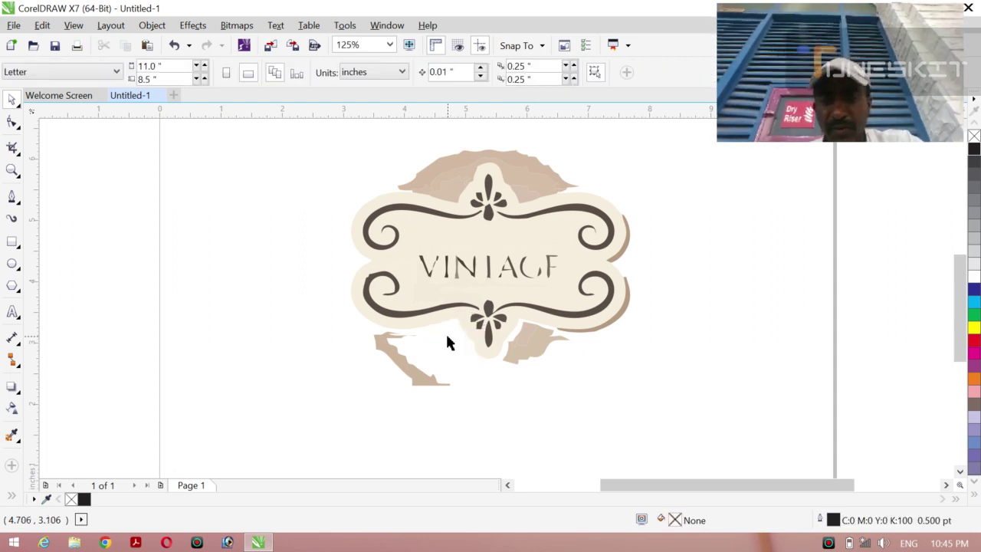
left_click(416, 374)
left_click(475, 364)
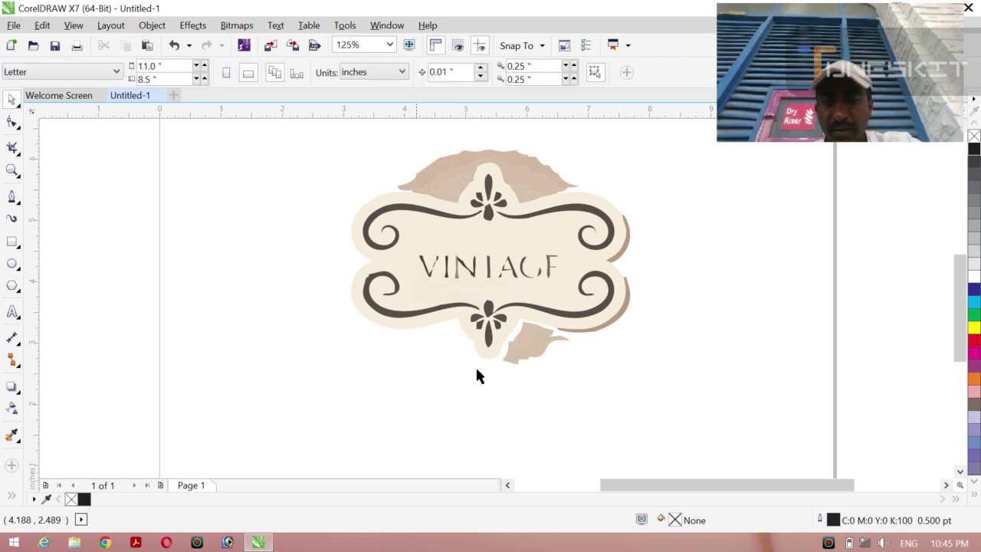
Delete the tan fragments below the label's right half and the two brown shadow strips along its right edge.
left_click(541, 347)
key("Delete")
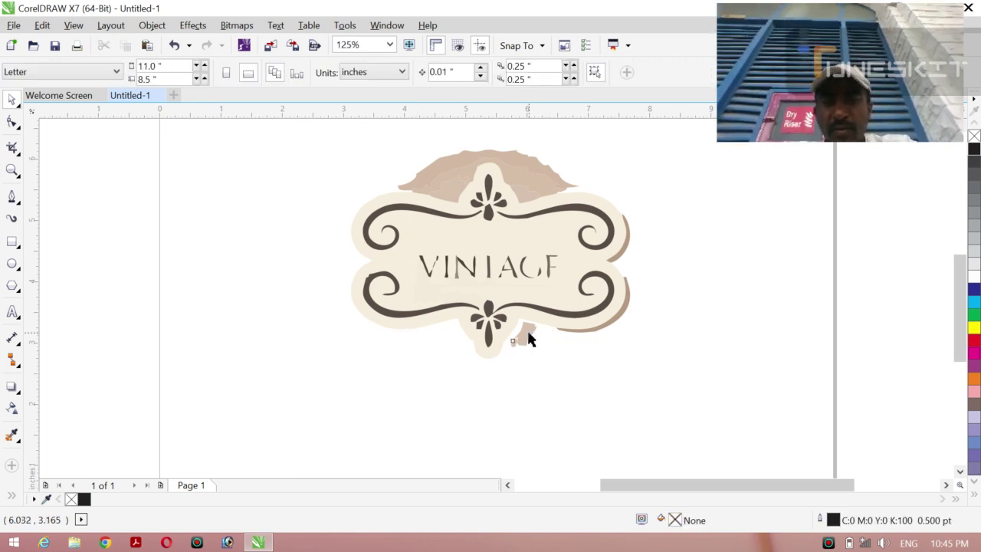
left_click(529, 334)
key("Delete")
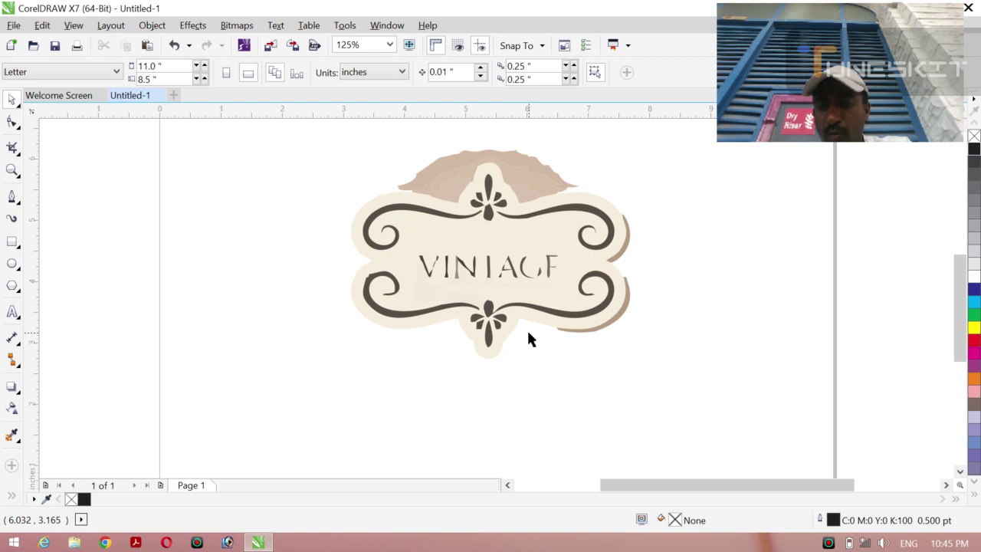
left_click(577, 331)
key("Delete")
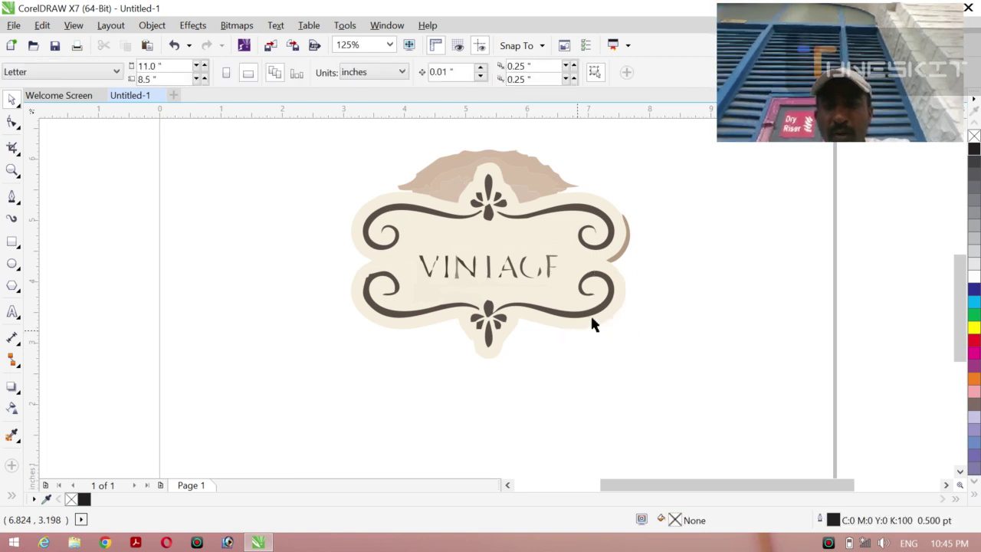
left_click(624, 252)
key("Delete")
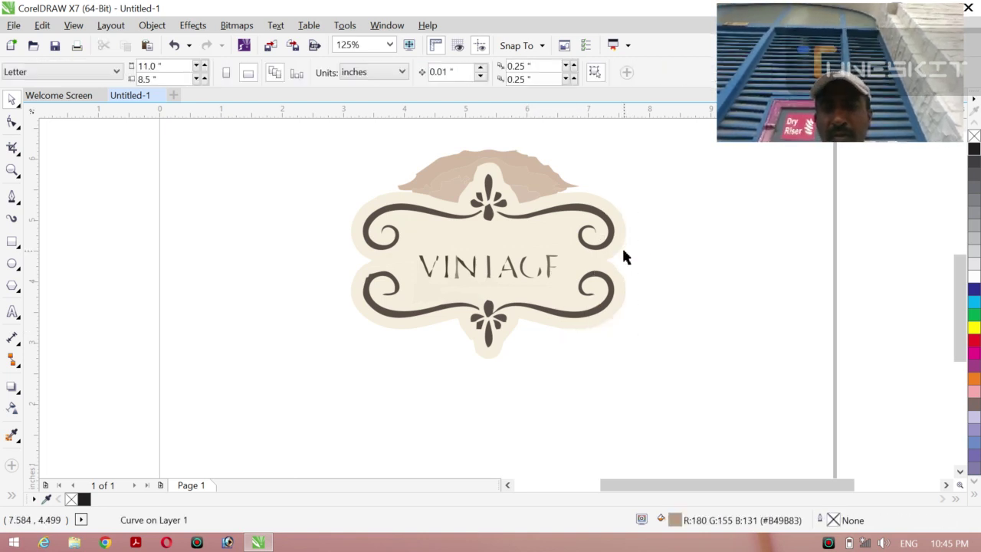
Delete all the tan background fragments remaining above the label around the top ornament.
left_click(516, 180)
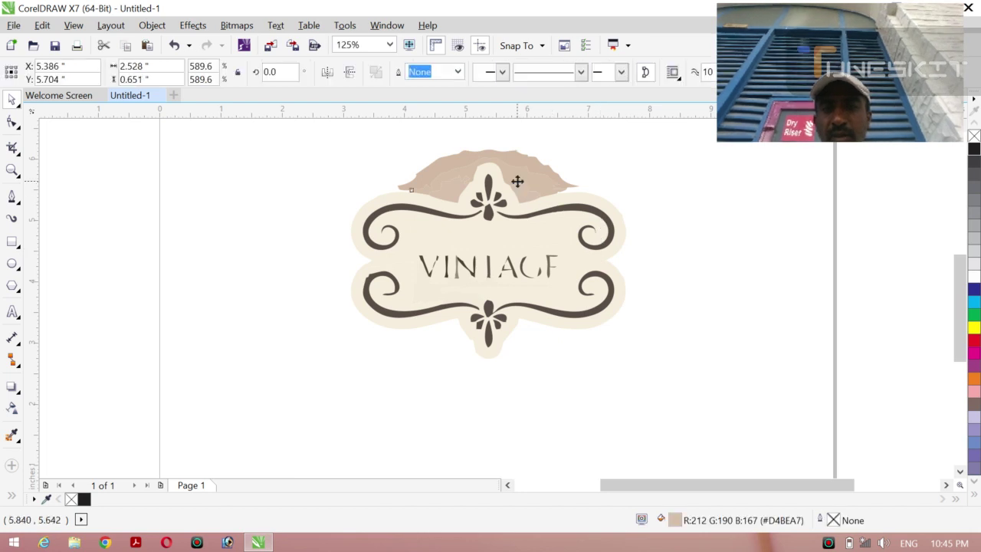
key("Delete")
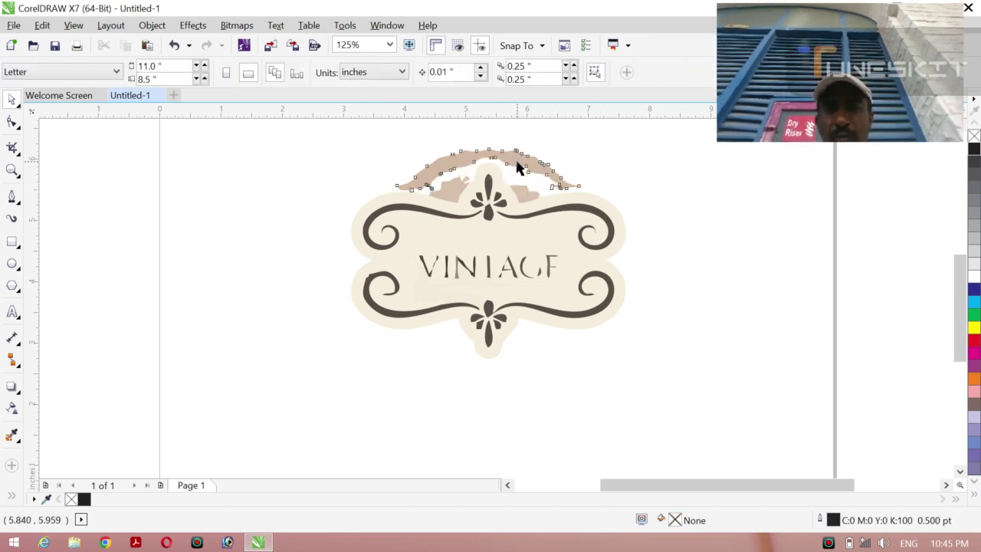
left_click(517, 165)
key("Delete")
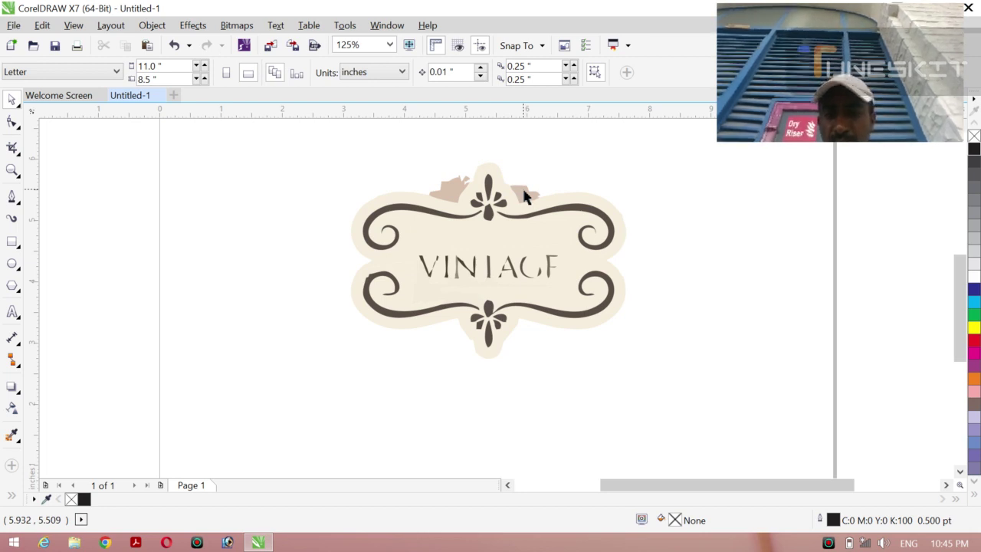
left_click(524, 193)
key("Delete")
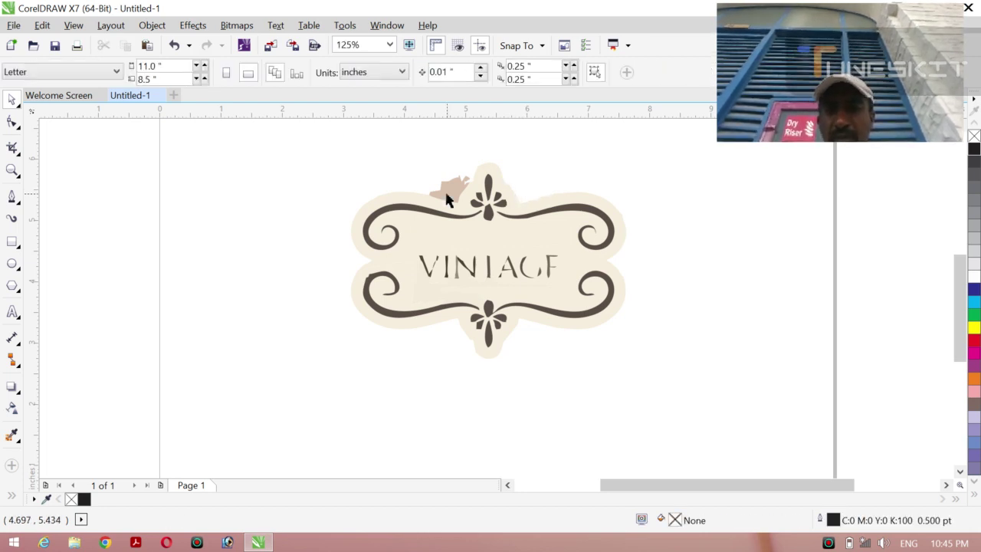
left_click(447, 192)
key("Delete")
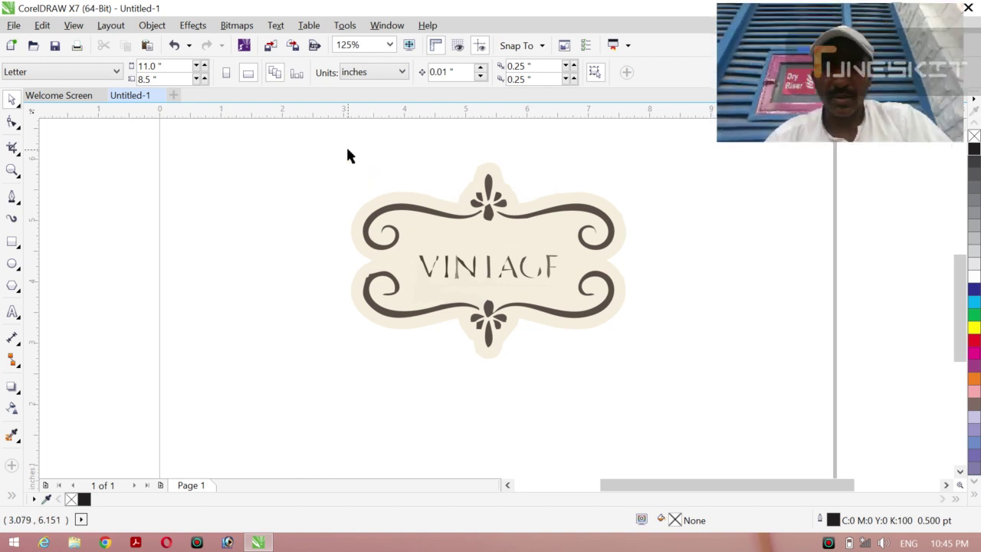
Select the whole remaining label artwork, enlarge it slightly and shift it a little left and down.
left_click_drag(329, 151, 661, 407)
left_click_drag(504, 286, 475, 291)
left_click(786, 280)
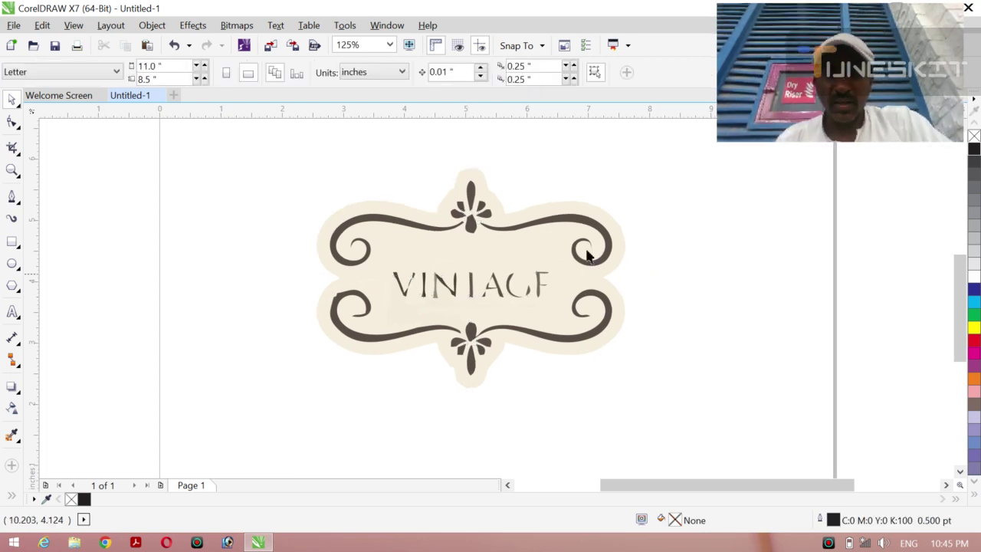
Delete the traced pieces that form the letter A in the VINTAGE lettering.
left_click(491, 283)
key("Delete")
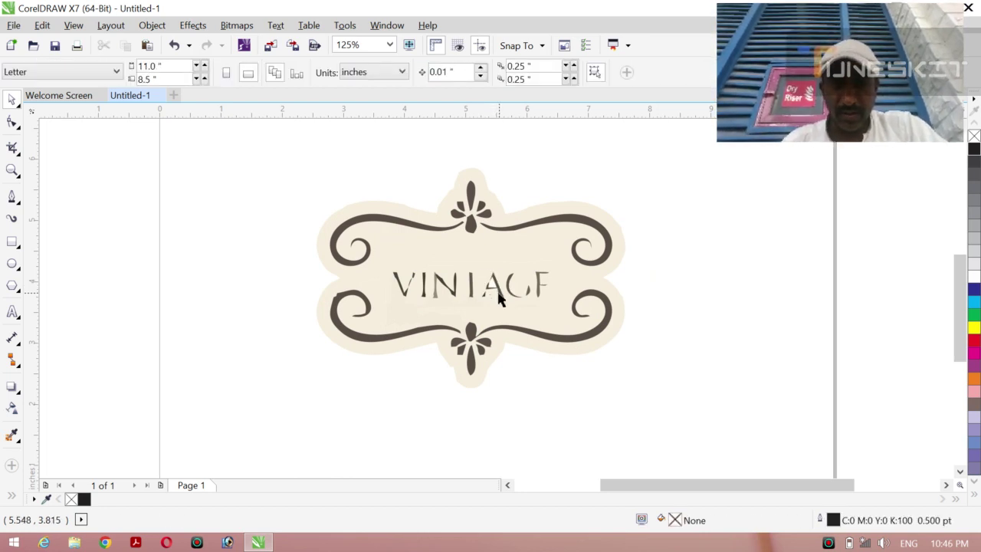
left_click(494, 283)
key("Delete")
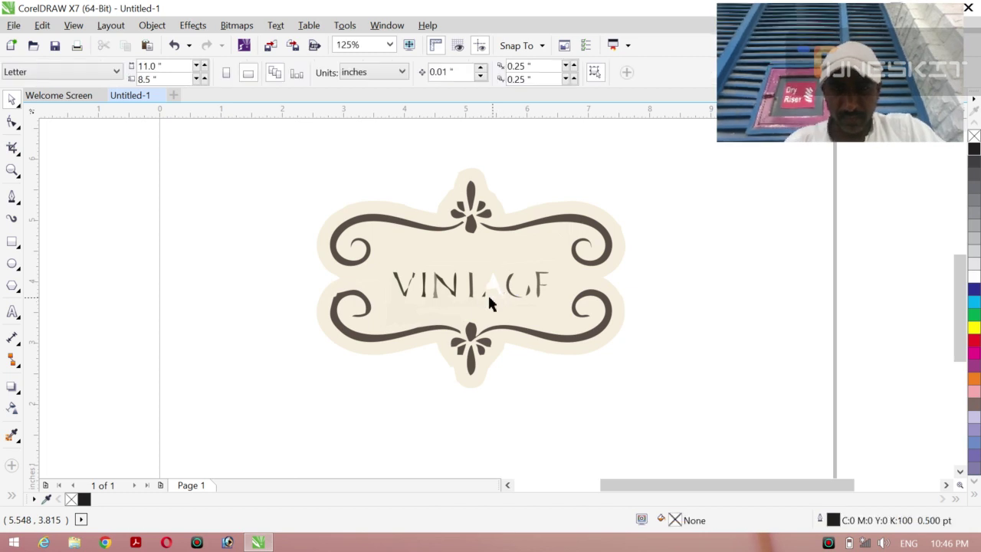
left_click(483, 294)
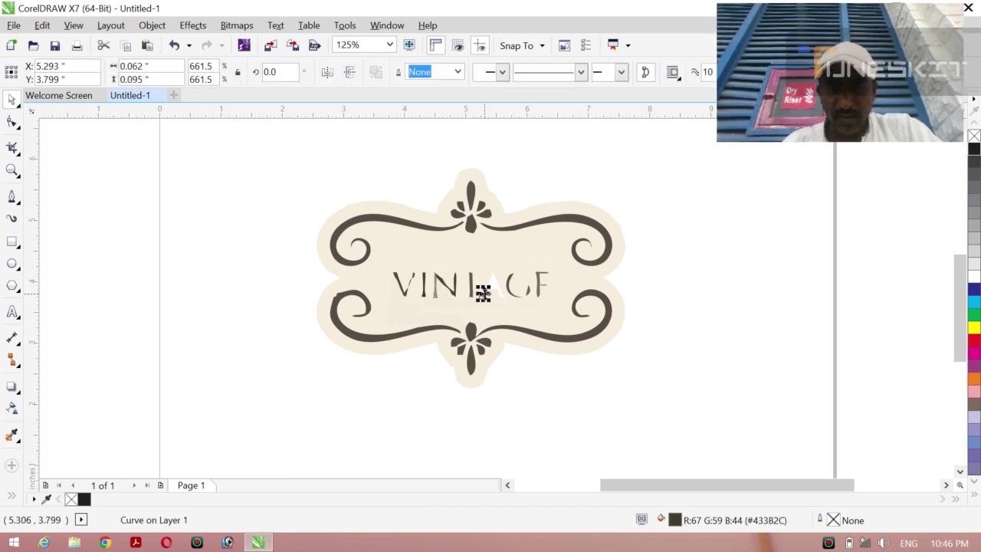
key("Delete")
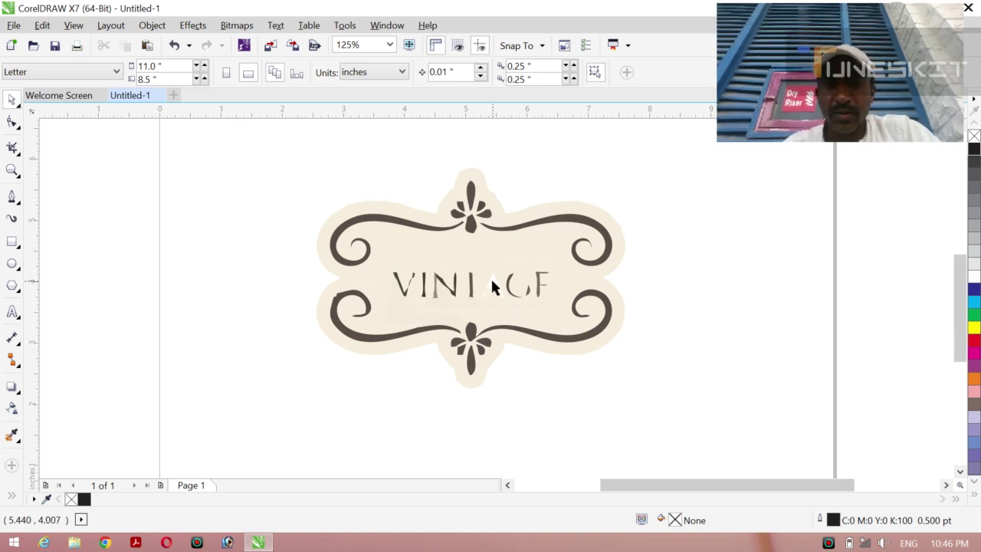
left_click(495, 286)
key("F10")
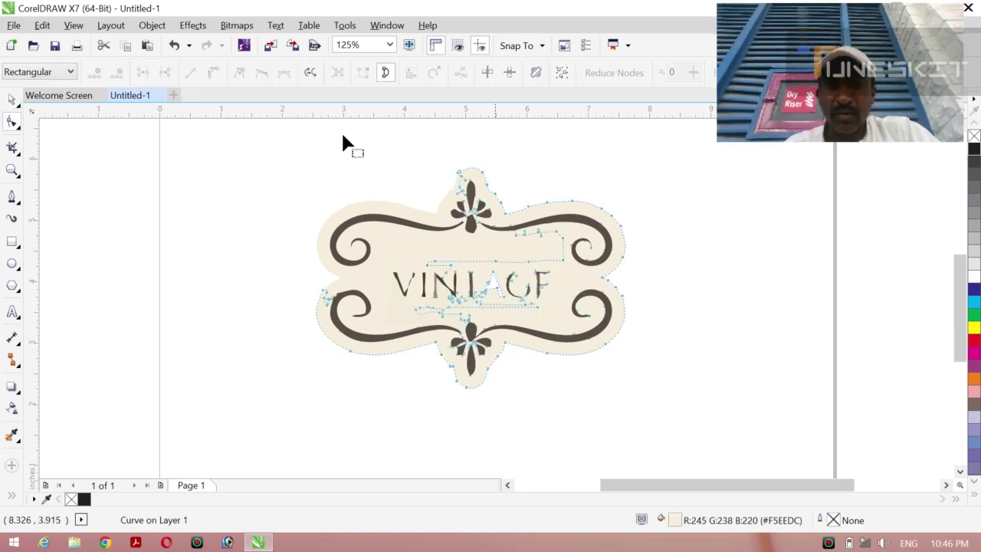
left_click(12, 100)
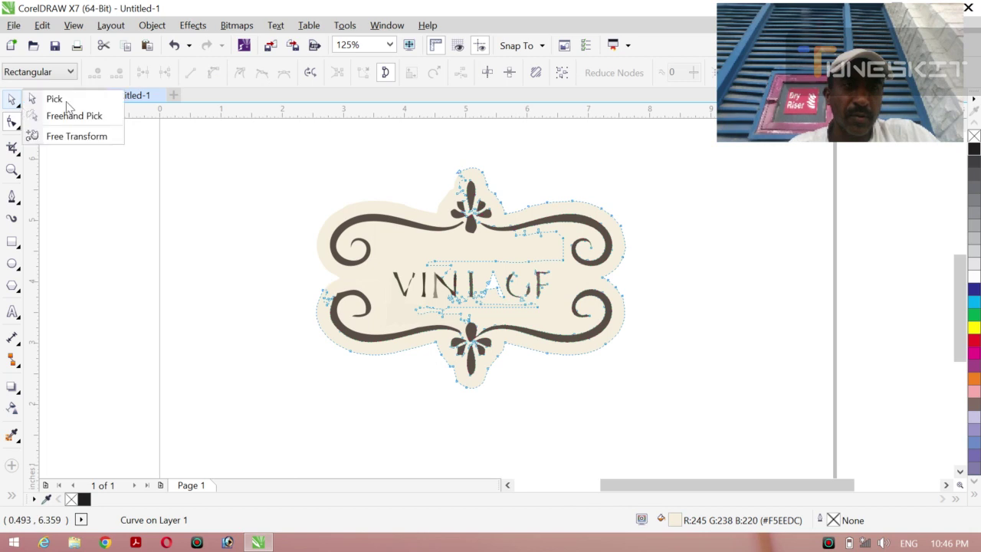
left_click(48, 98)
left_click(190, 226)
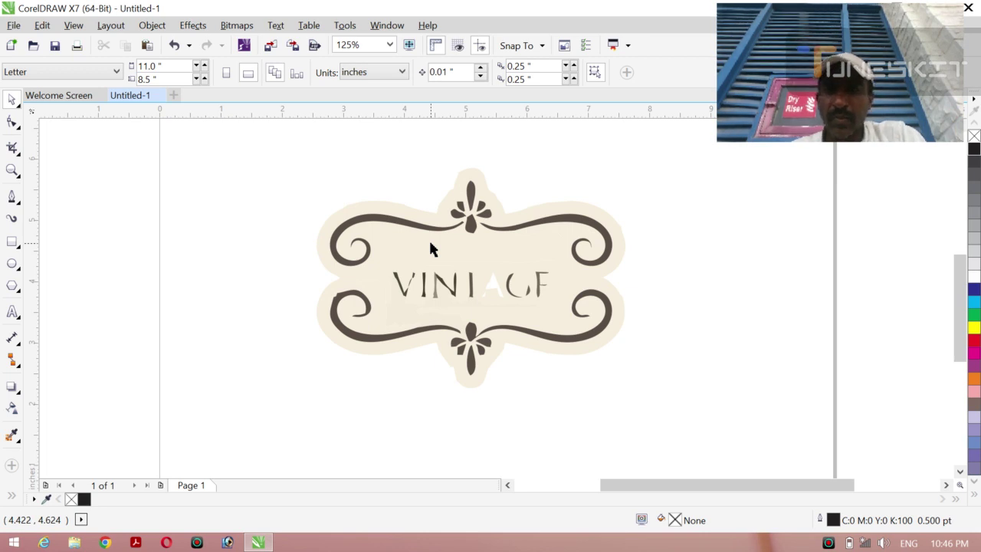
left_click(406, 295)
left_click_drag(401, 292, 384, 285)
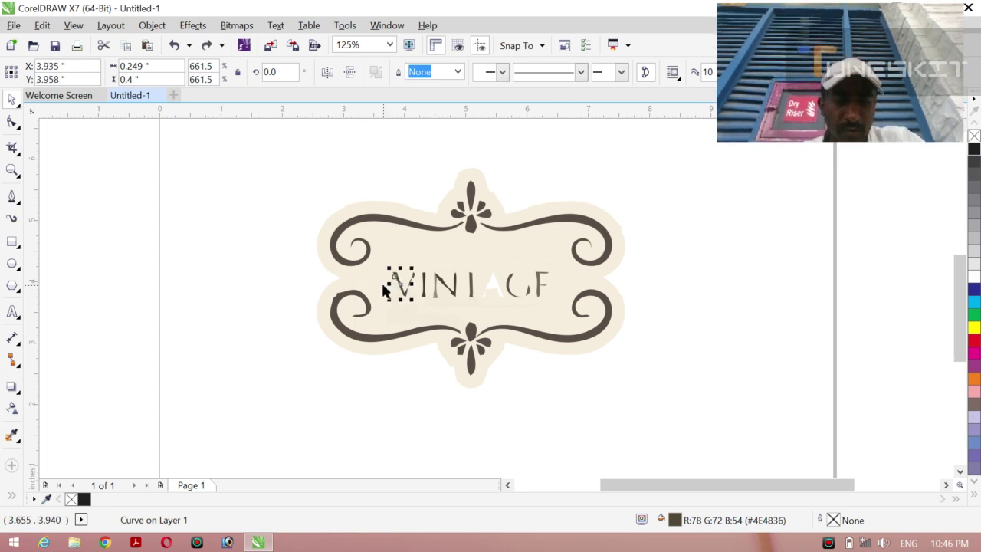
key("ctrl+z")
Weld the remaining dark VINTAGE letter pieces into one curve and move it above and left of the label, about X 1.05, Y 6.12 inches.
left_click_drag(281, 251, 552, 299)
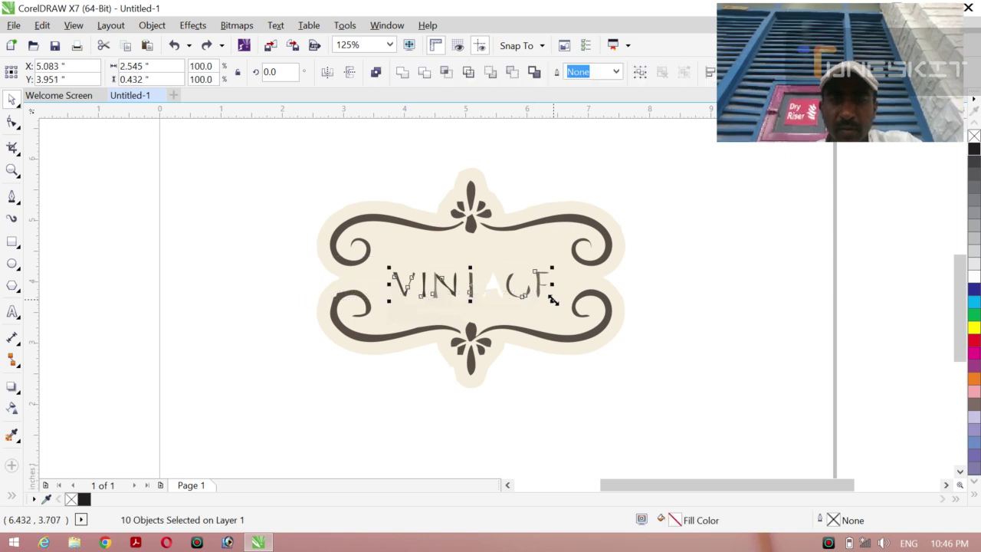
left_click(403, 73)
left_click_drag(471, 281, 323, 297)
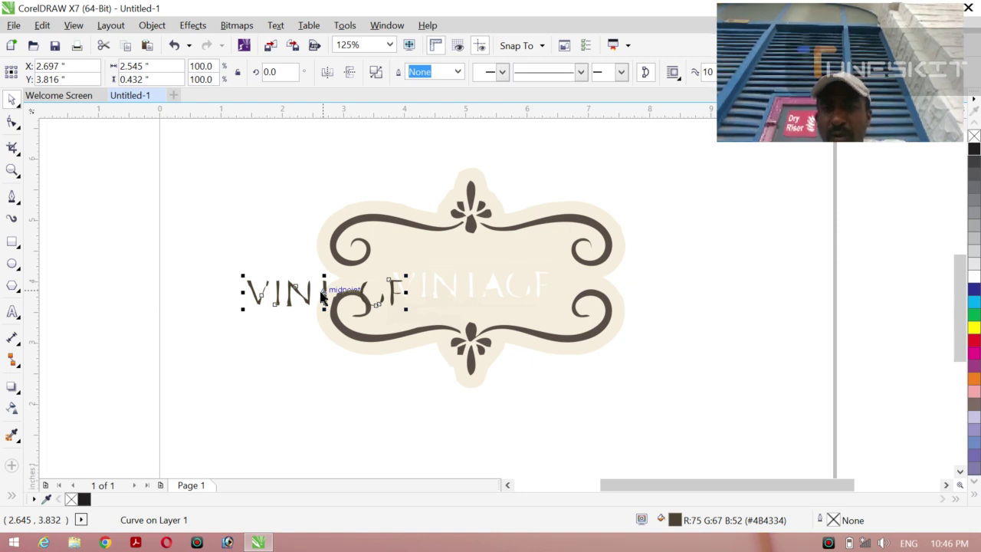
left_click_drag(324, 292, 223, 151)
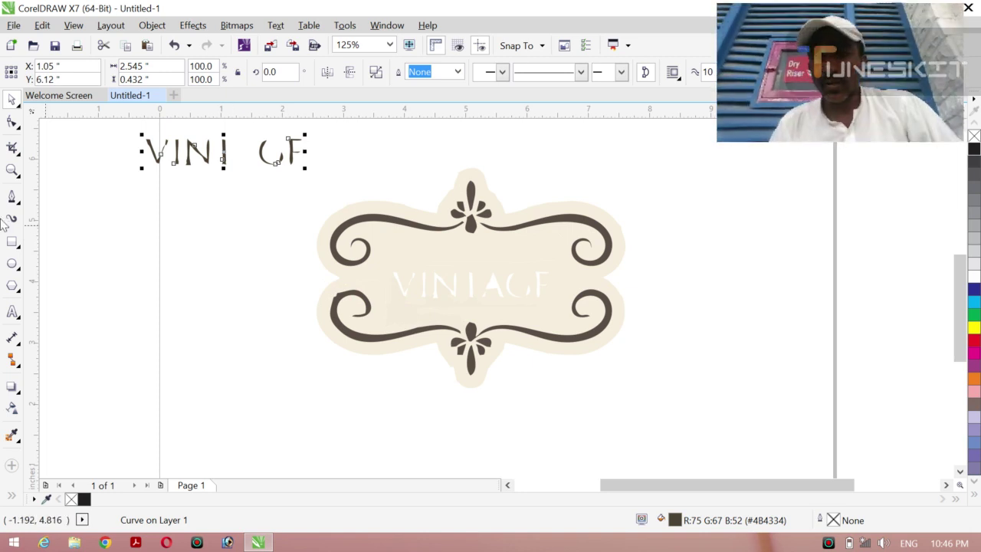
Draw a rectangle about 2.70 by 0.99 inches over the cut-out VINTAGE lettering and fill it with black.
left_click(13, 241)
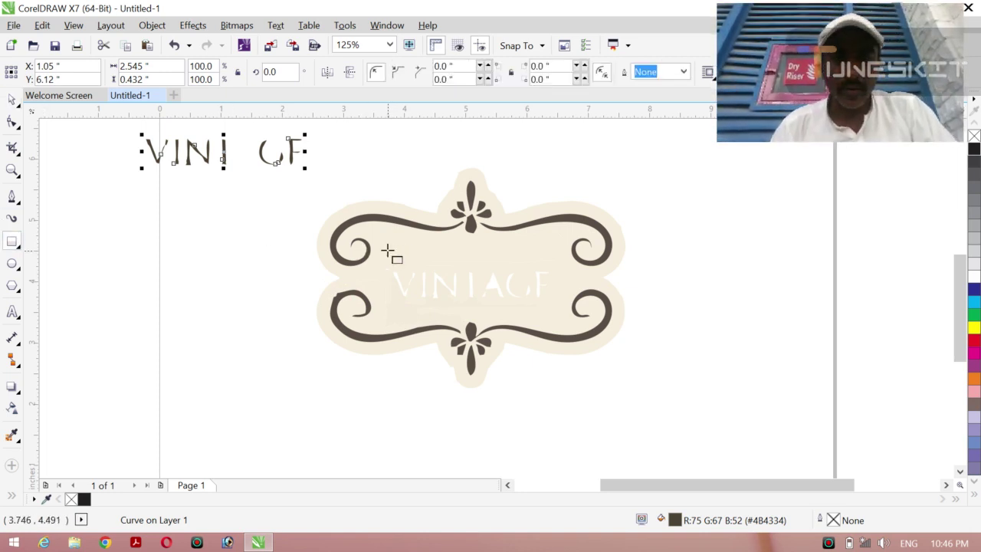
left_click_drag(388, 251, 553, 312)
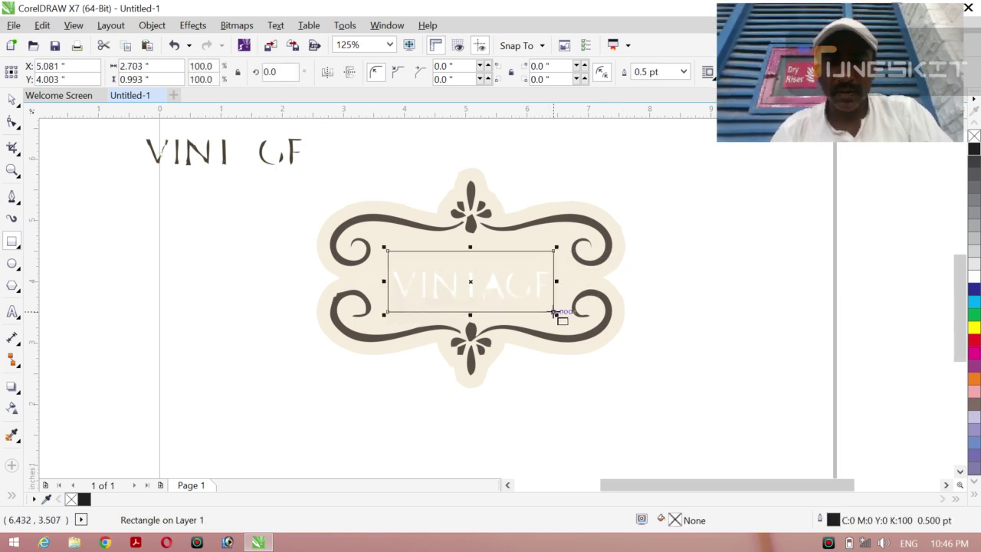
left_click(974, 151)
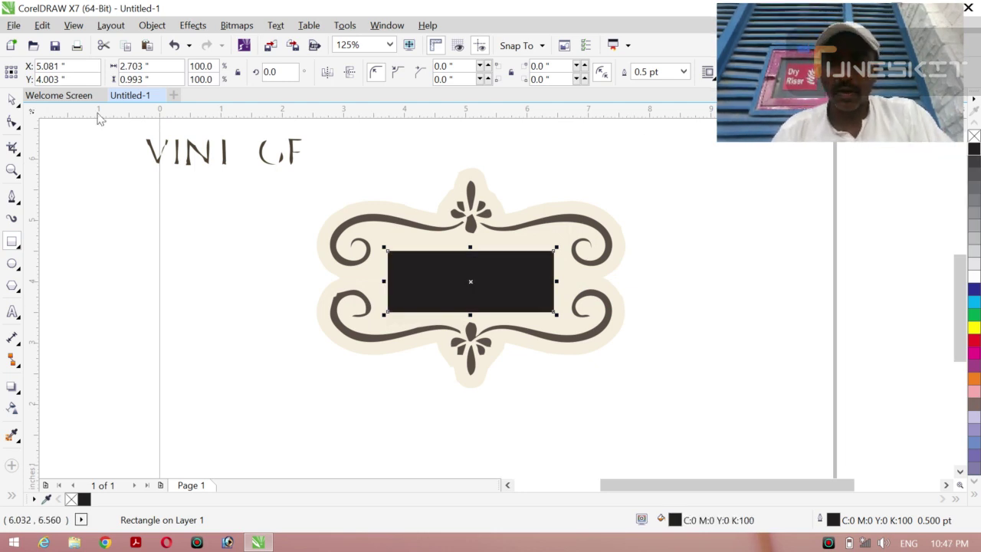
left_click(23, 111)
left_click(47, 99)
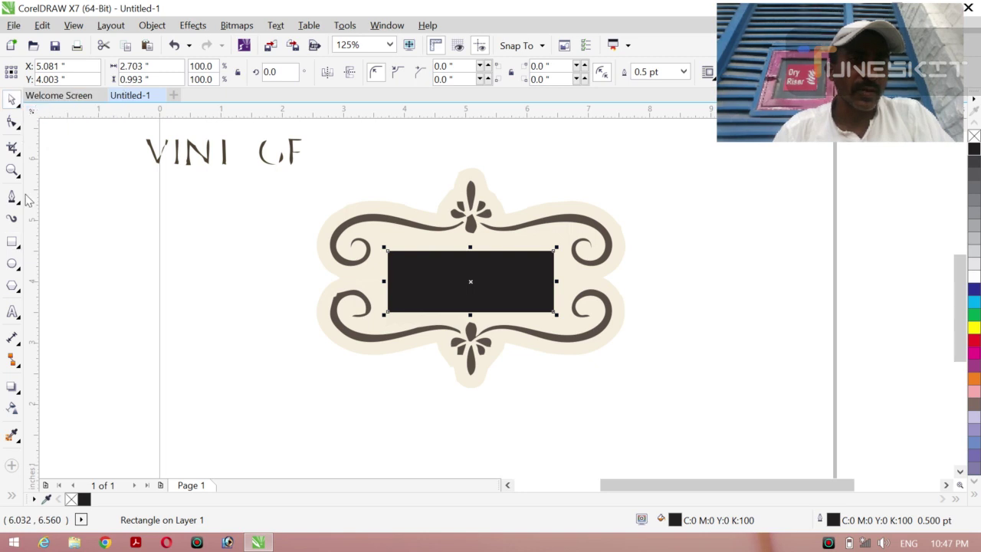
left_click(11, 435)
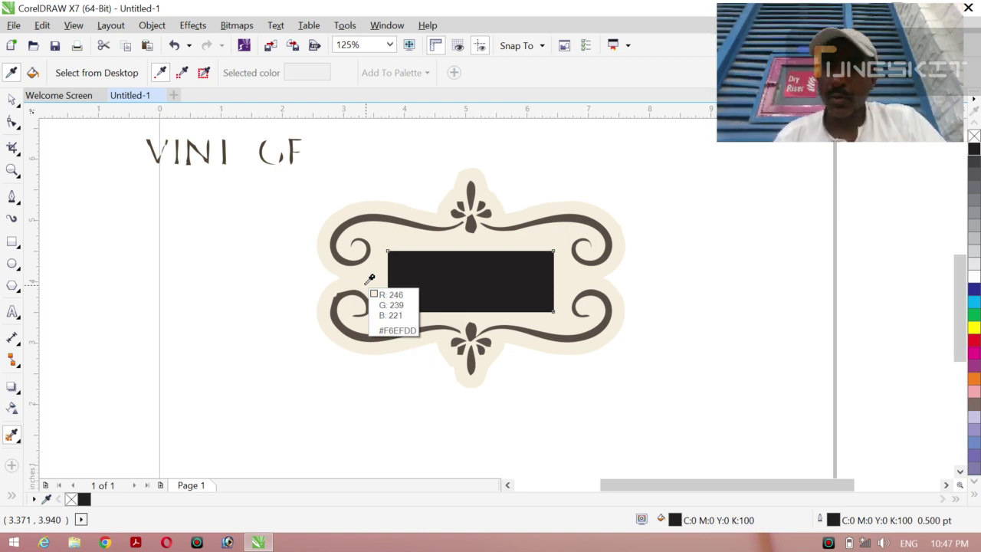
left_click(420, 274)
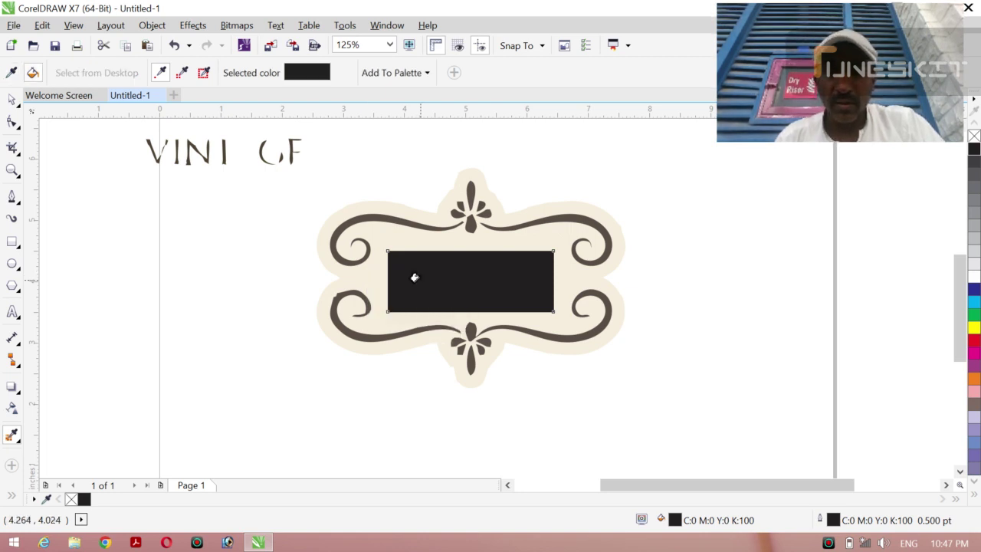
left_click(17, 104)
left_click(65, 115)
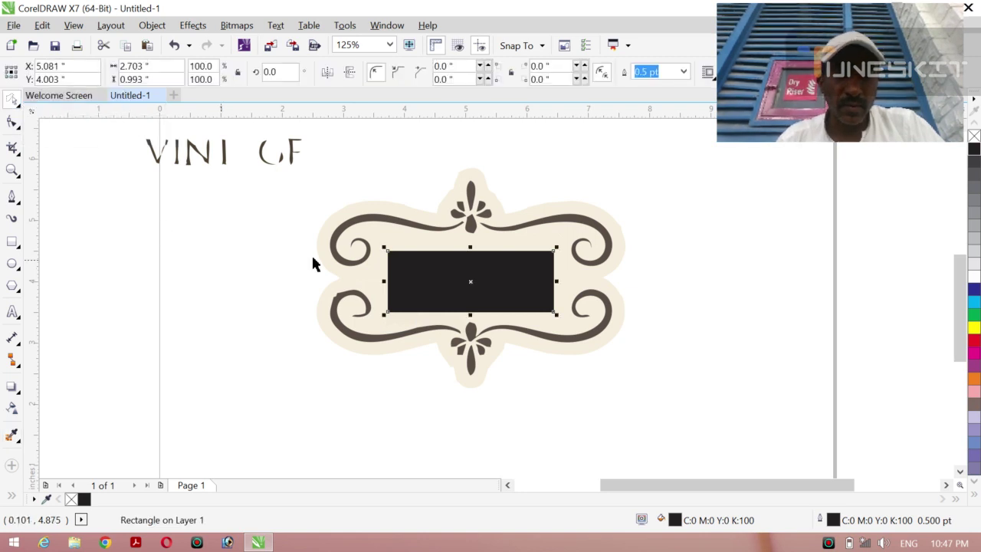
left_click(359, 351)
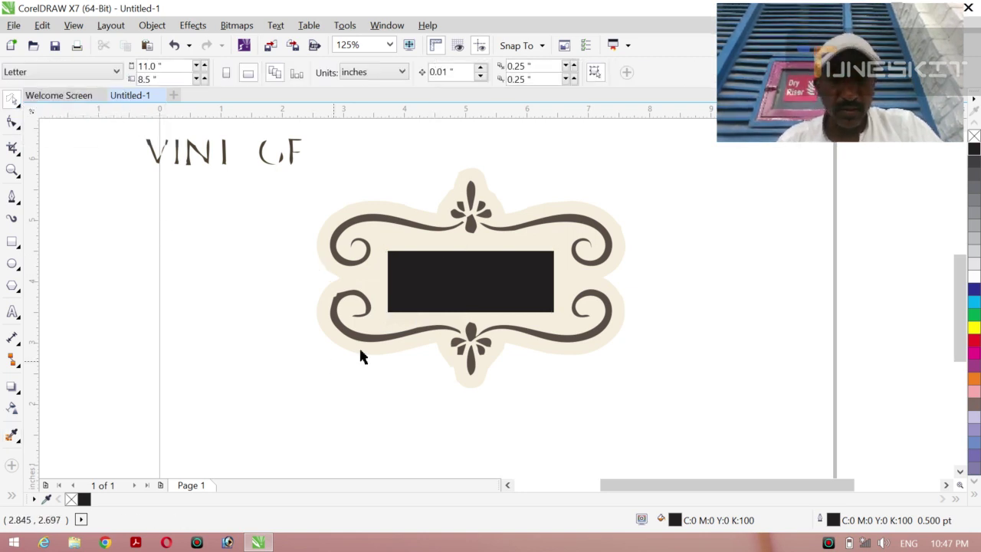
Fill the black rectangle with the cream colour sampled from the label background, R 245 G 238 B 220.
left_click(466, 277)
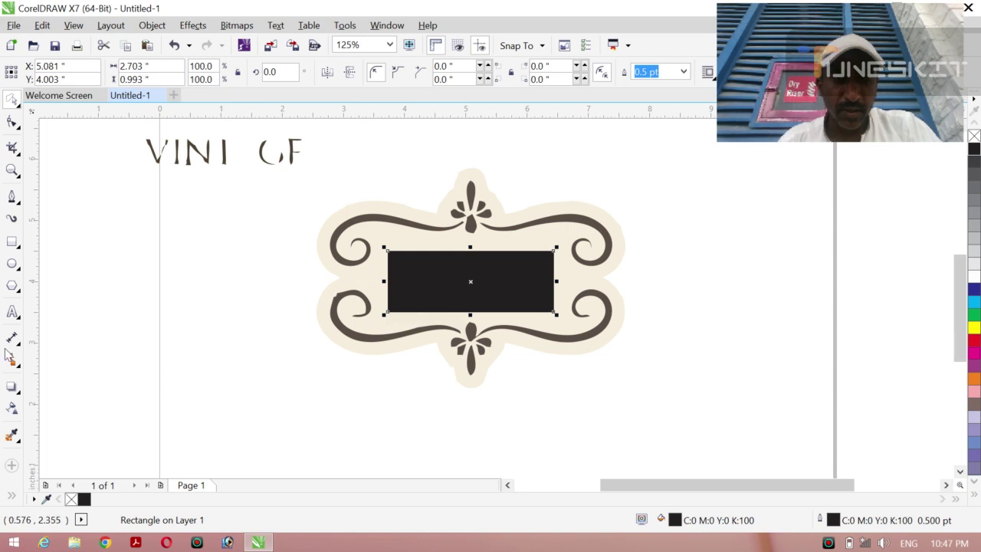
left_click(12, 434)
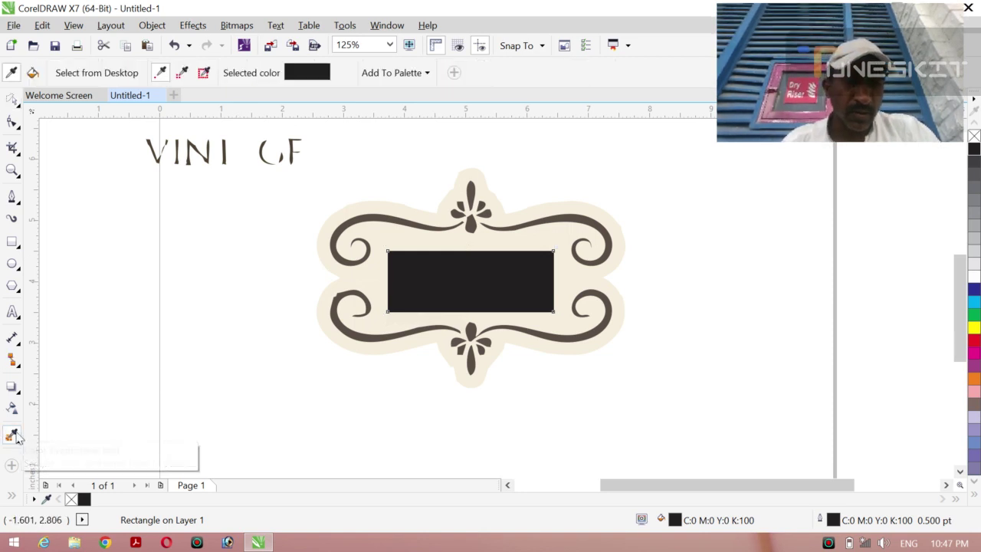
left_click(373, 264)
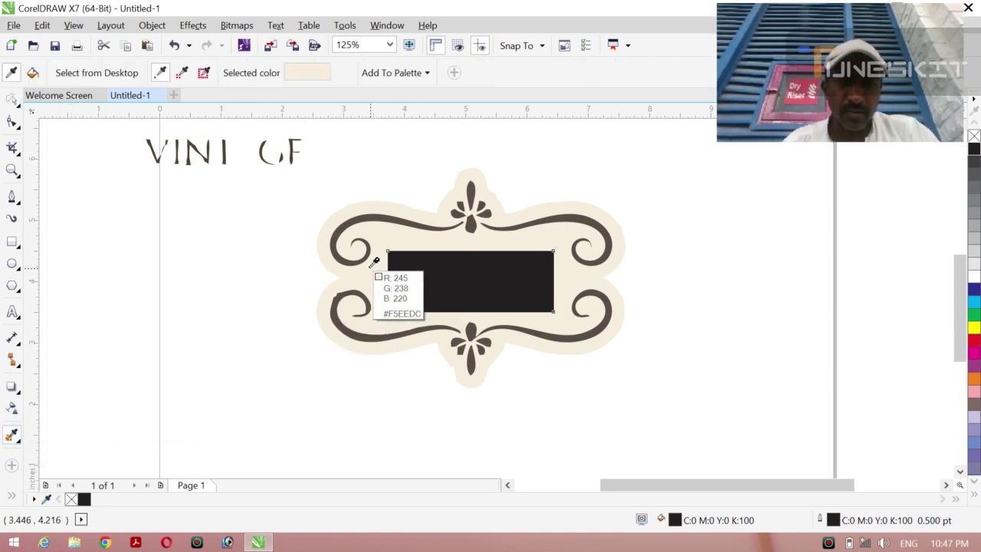
left_click(416, 282)
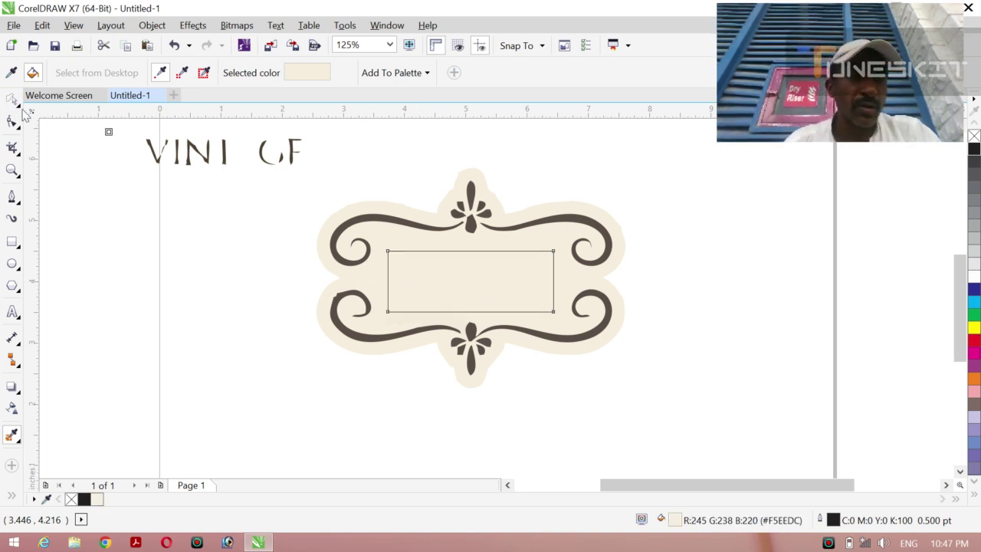
left_click(12, 100)
left_click(172, 217)
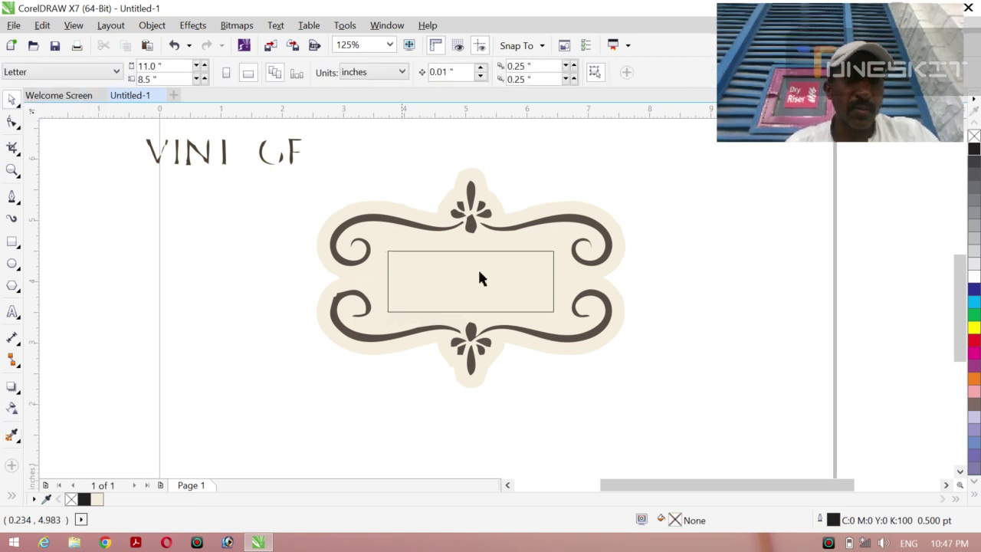
Remove the outline from the cream rectangle in the middle of the label by setting its outline width to None.
left_click(483, 278)
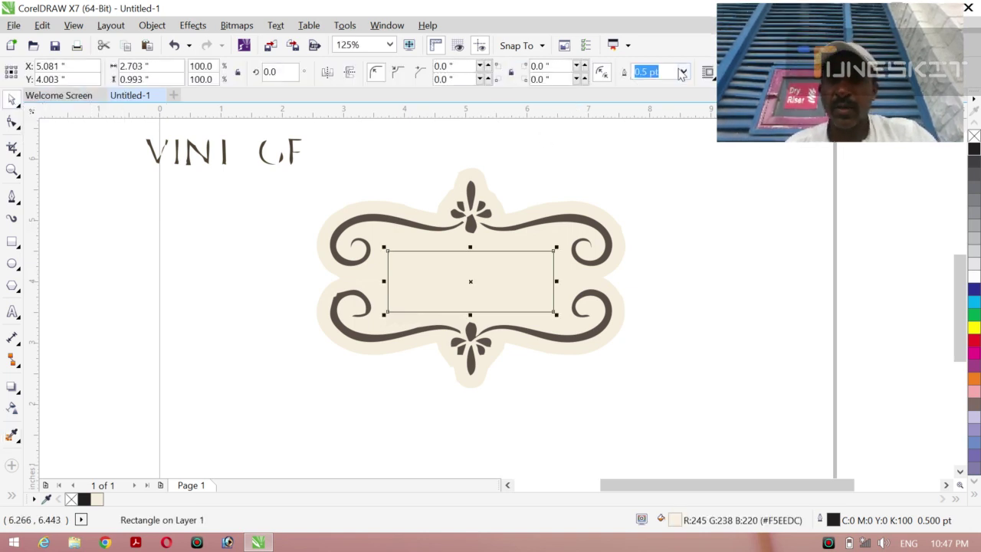
left_click(682, 73)
left_click(648, 85)
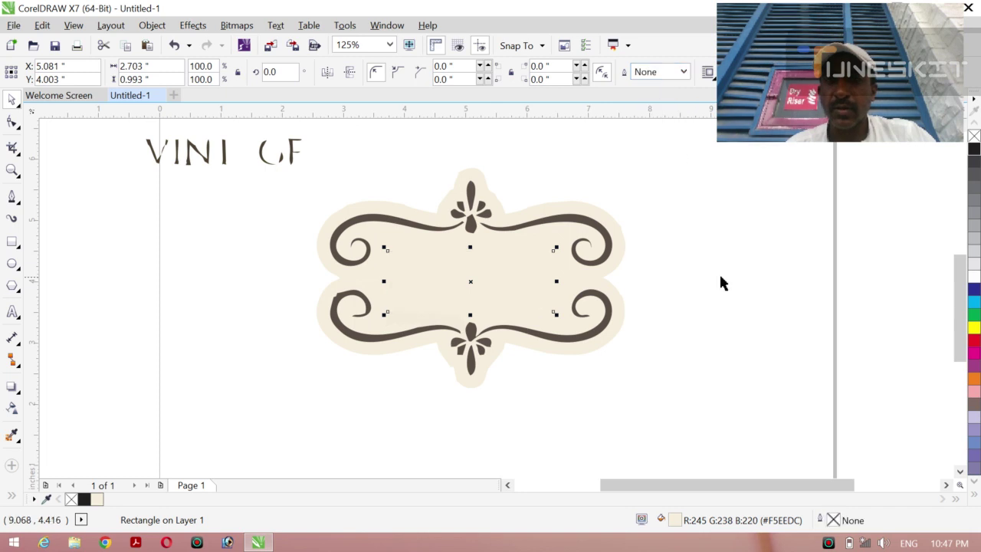
left_click(720, 284)
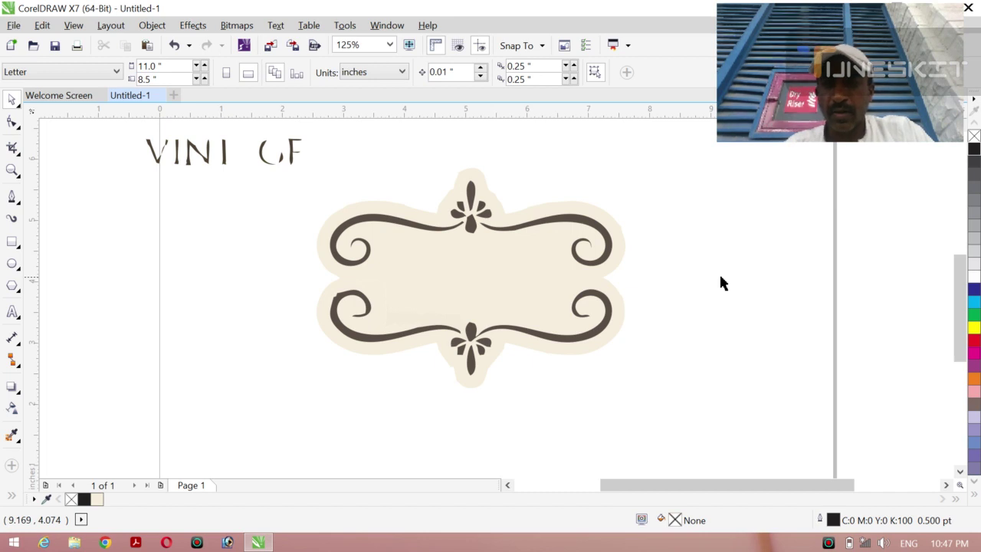
Delete the leftover VINTAGE lettering beside the label and group all the remaining label pieces.
left_click(204, 157)
key("Delete")
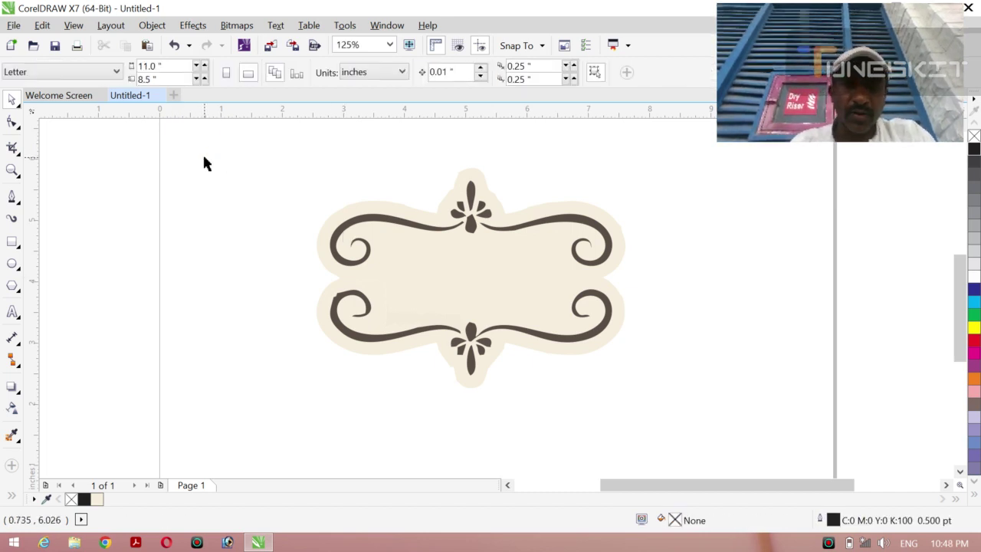
left_click_drag(250, 144, 687, 426)
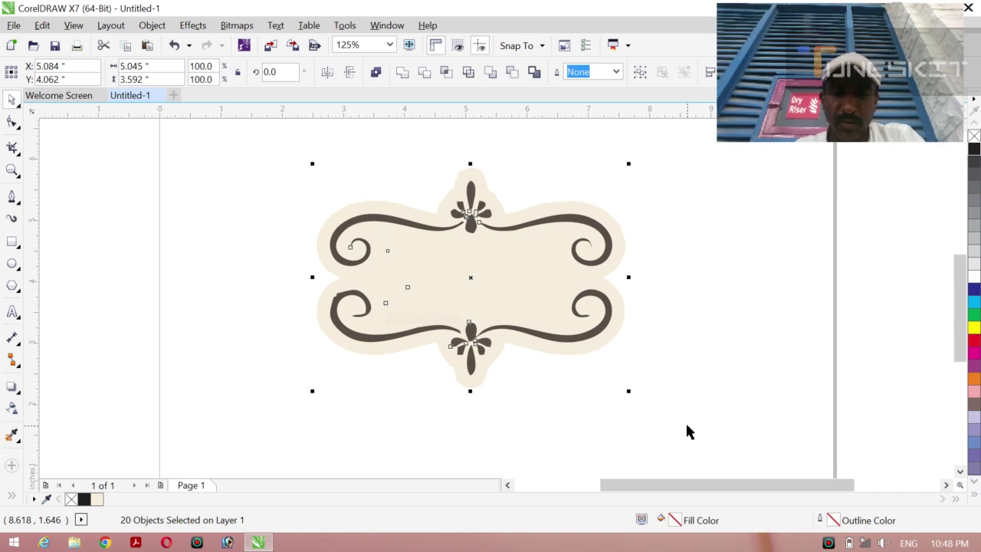
key("ctrl+g")
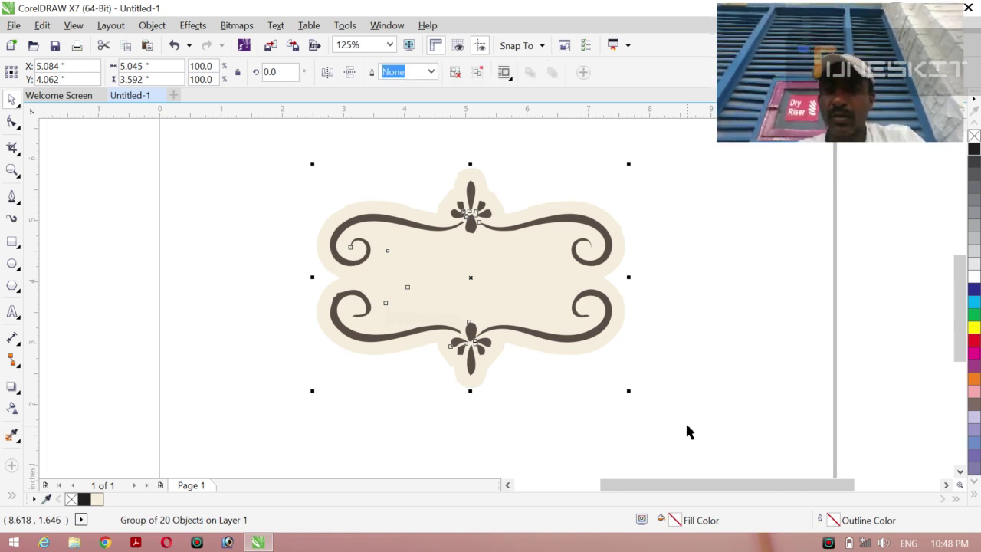
Move the grouped label up and right on the page, to about X 6.375, Y 5.009 inches.
left_click_drag(439, 292, 561, 305)
left_click_drag(484, 320, 430, 320)
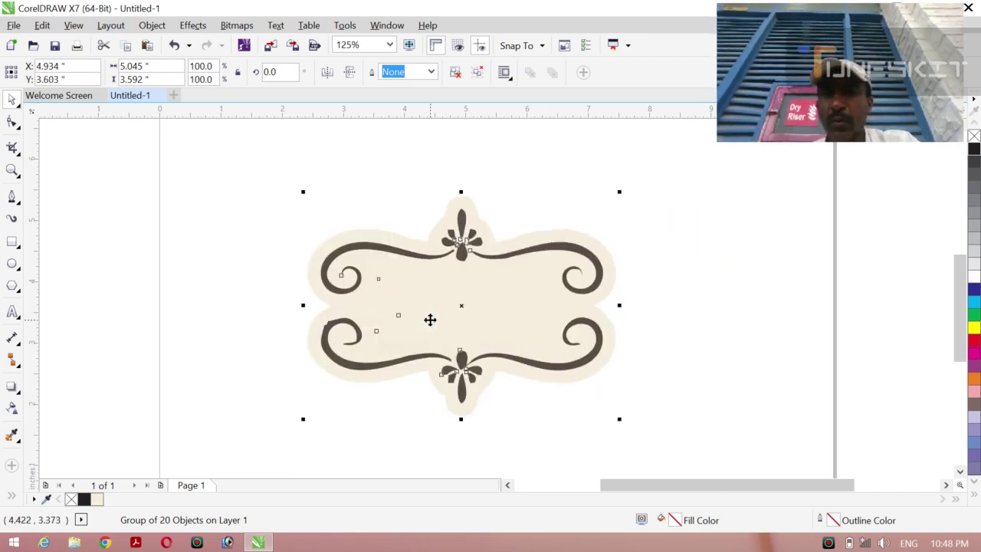
left_click_drag(526, 312, 509, 285)
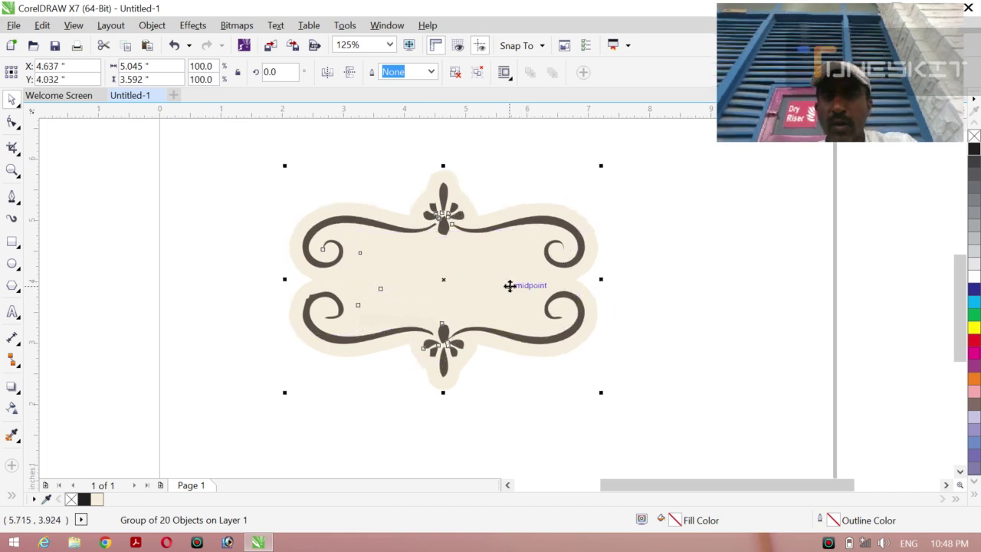
left_click(670, 300)
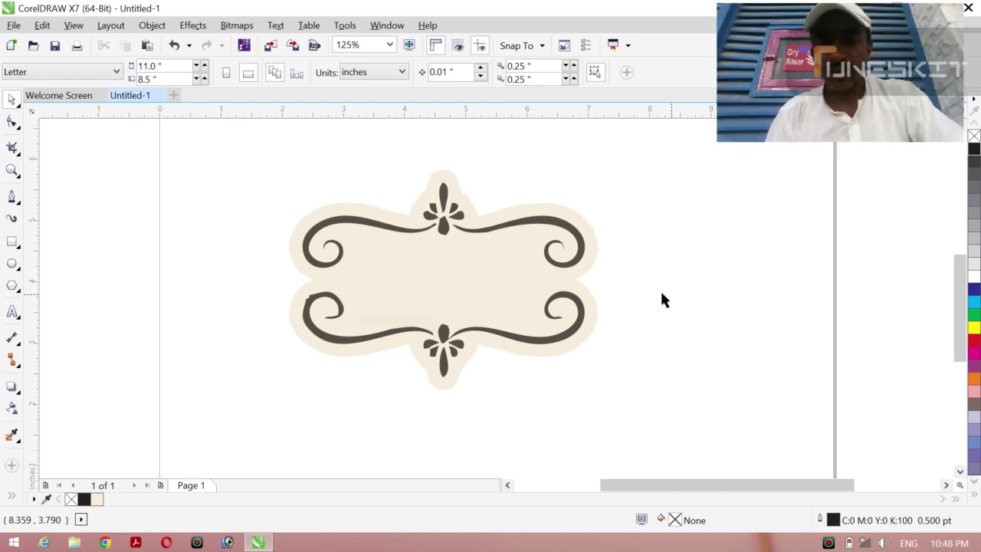
left_click_drag(401, 271, 506, 208)
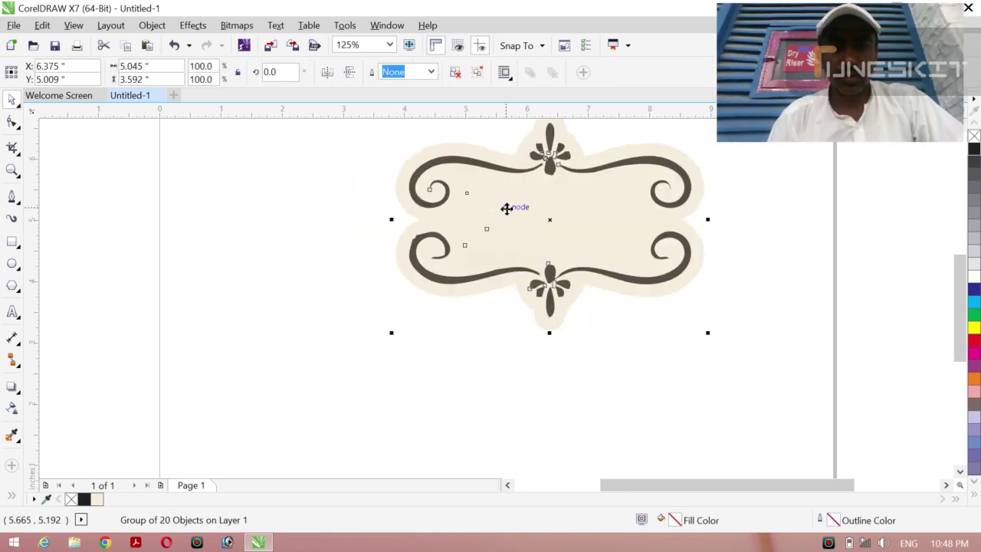
Add the artistic text "EID MUBARK" in Arial 24 pt on the empty area below and left of the label.
left_click(12, 314)
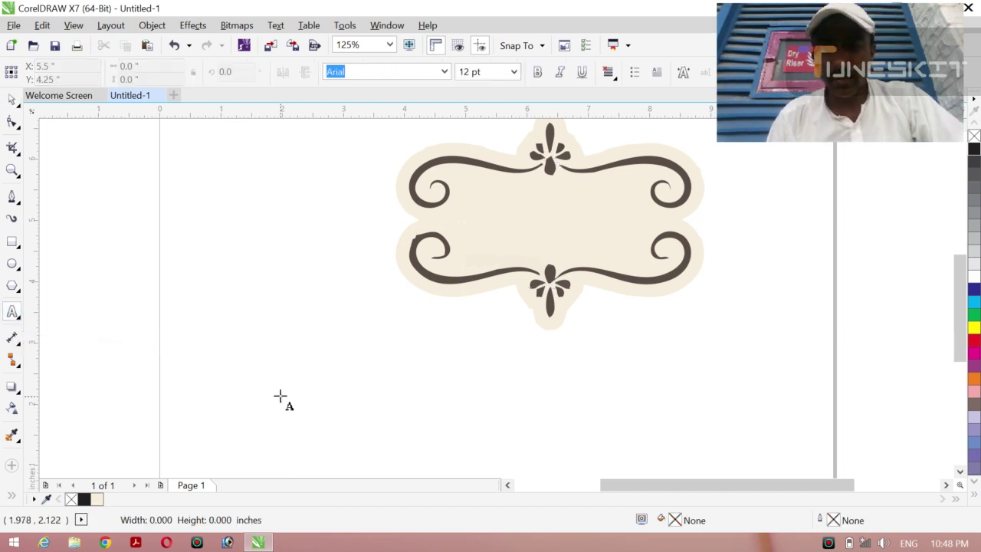
left_click(280, 396)
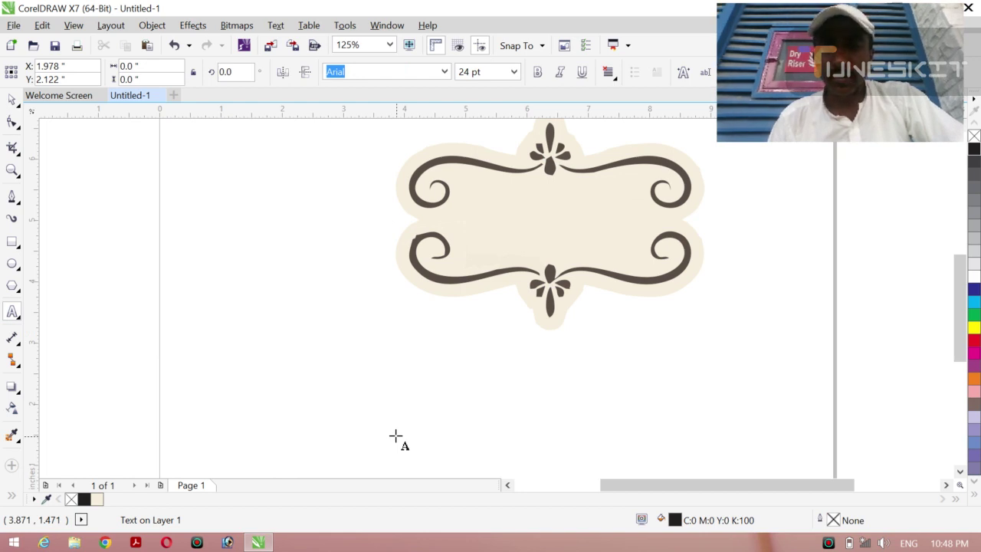
type("EID ")
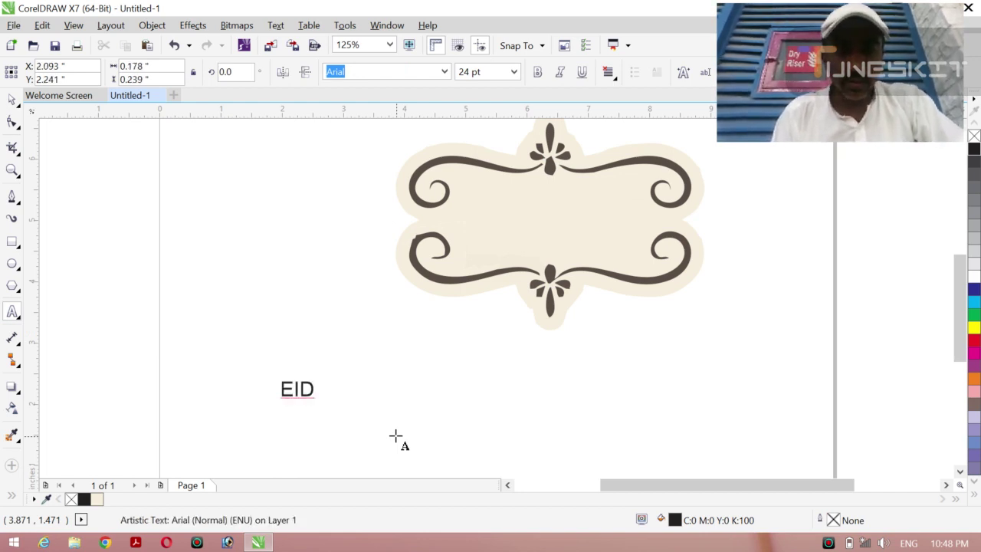
type("MU")
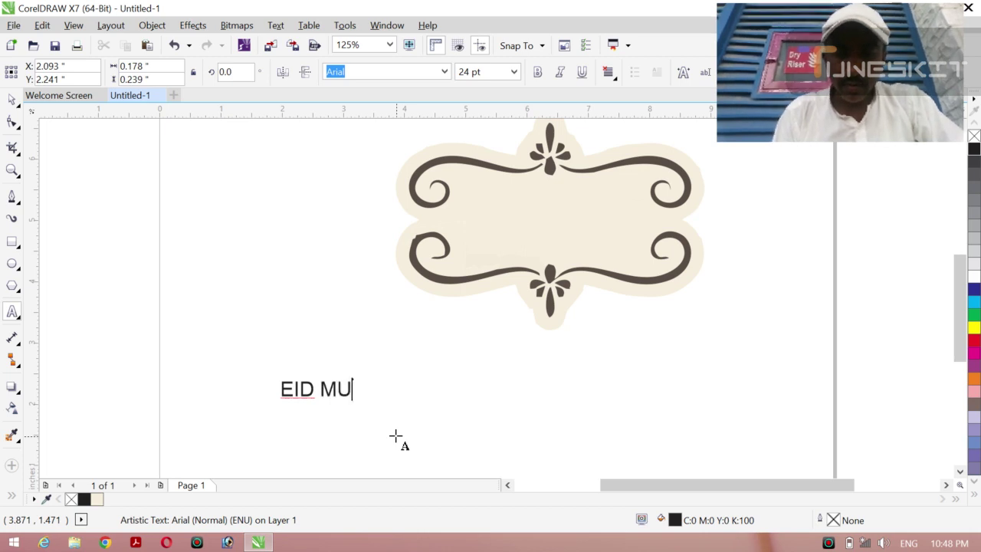
type("BARK")
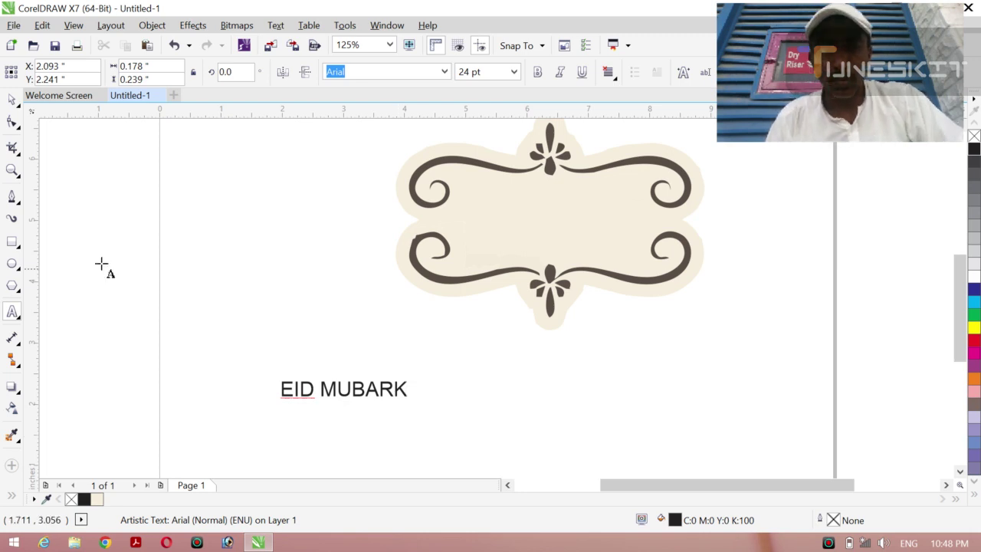
left_click(17, 107)
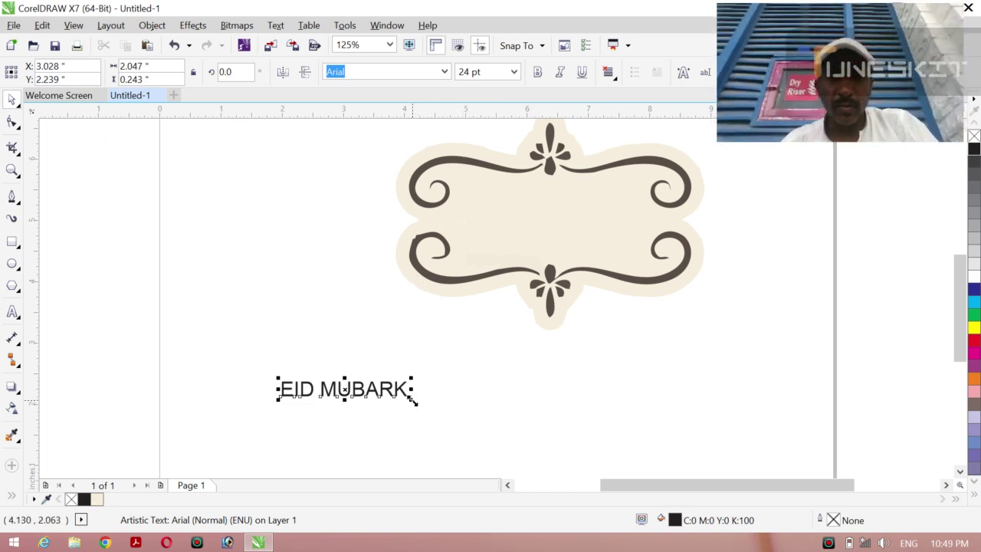
Centre the EID MUBARK text inside the label between the scrolls and scale it to about 3.20 inches wide, 37.5 pt.
left_click_drag(415, 401, 506, 427)
left_click_drag(373, 399, 341, 405)
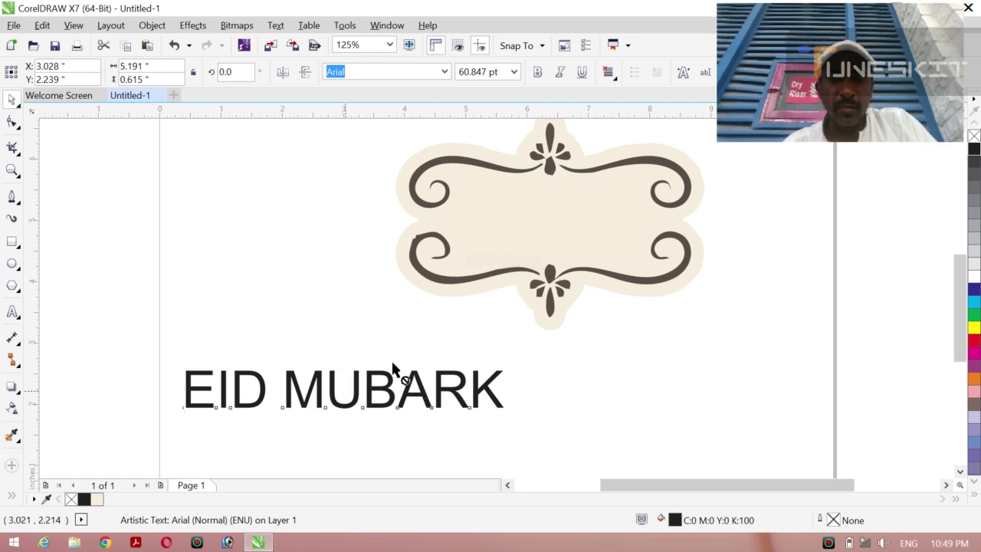
left_click_drag(394, 372, 597, 208)
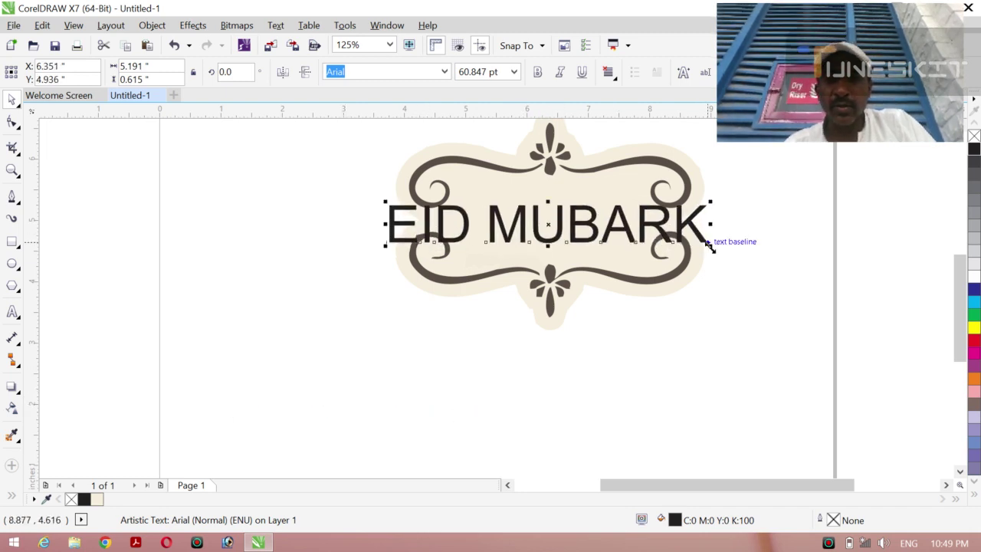
left_click_drag(708, 243, 698, 247)
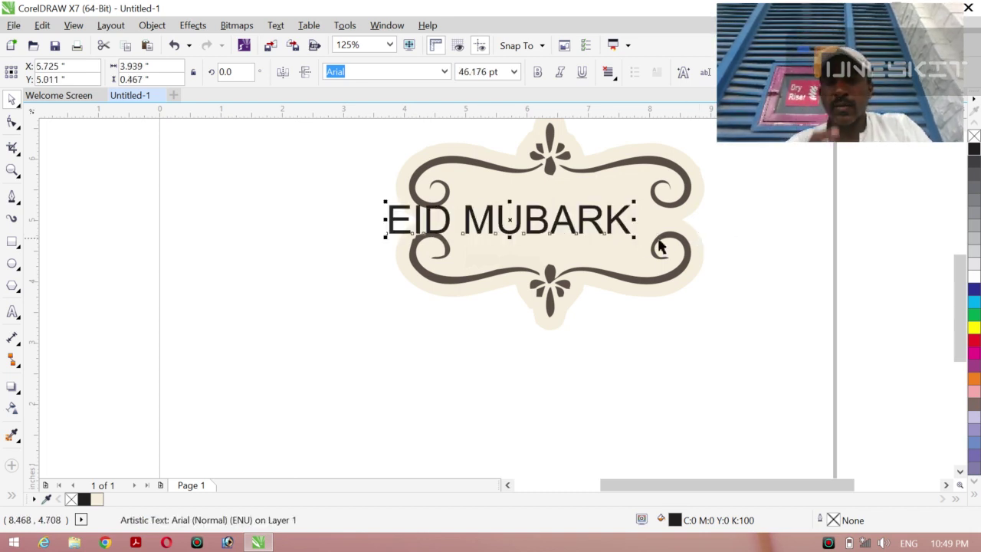
left_click_drag(635, 239, 577, 231)
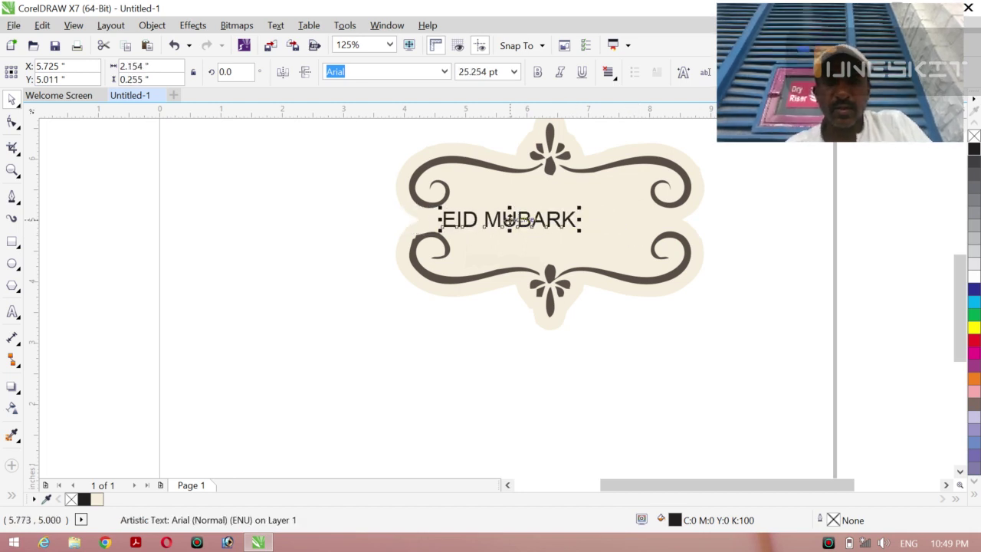
left_click_drag(508, 218, 541, 220)
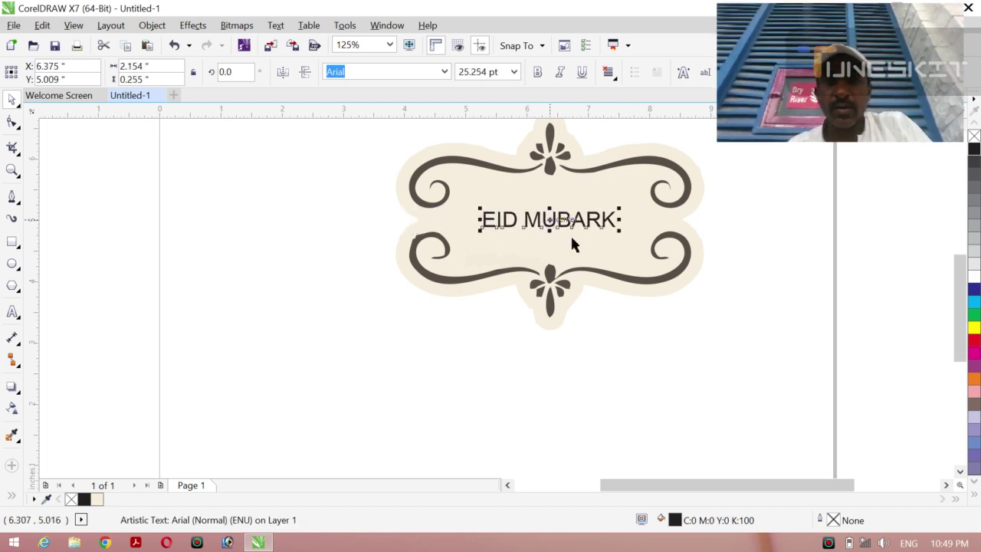
left_click_drag(624, 240, 654, 268)
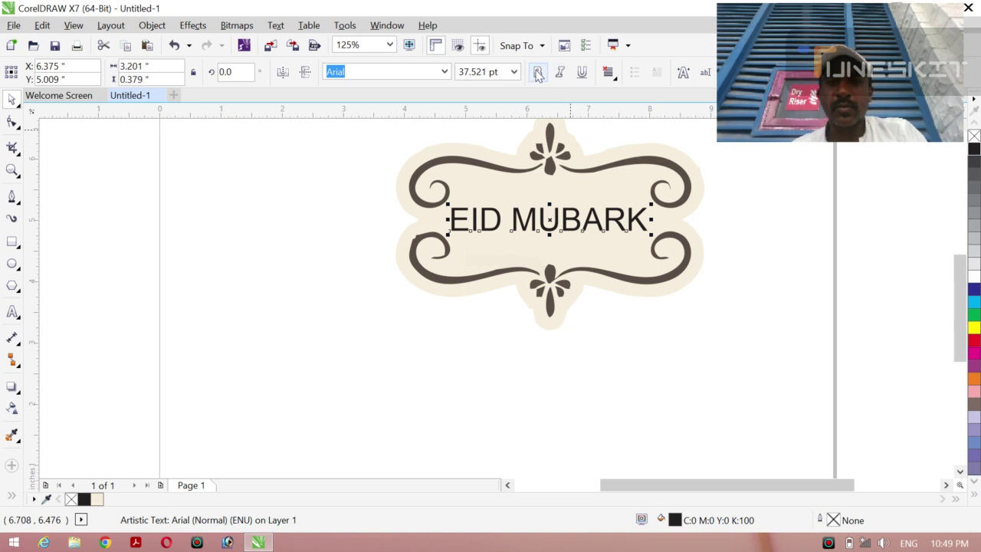
Make the EID MUBARK text bold and narrow it to about 3.12 inches so it fits between the scrolls.
left_click(538, 72)
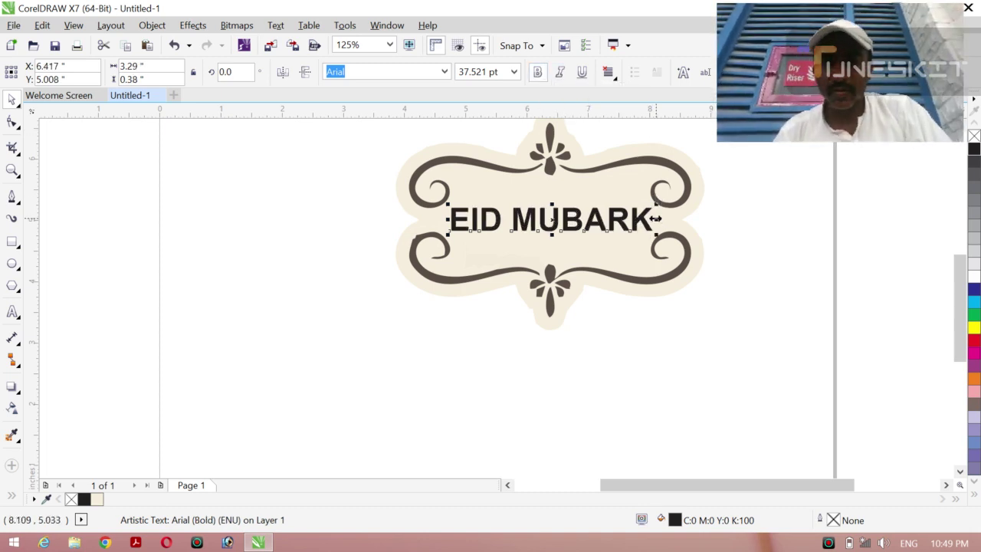
left_click_drag(656, 218, 650, 218)
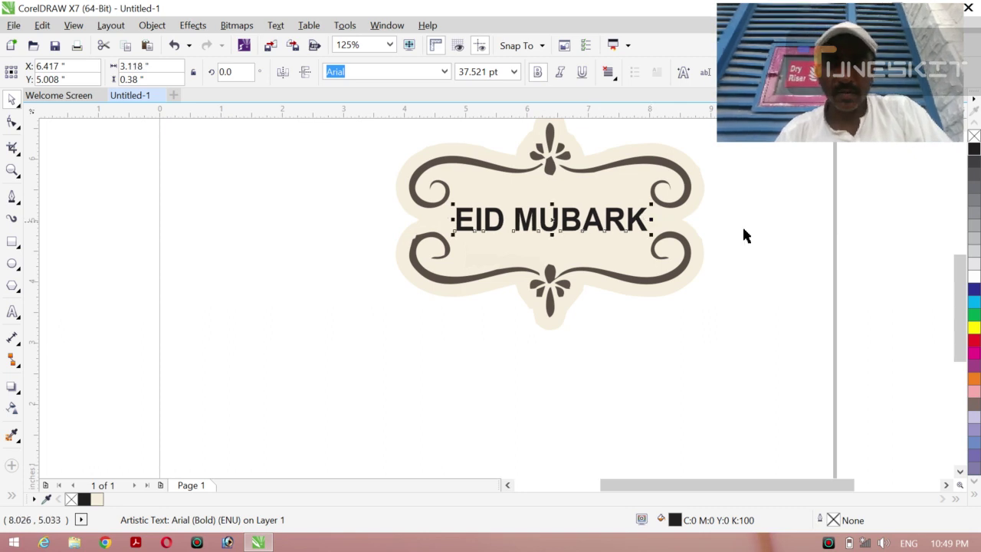
left_click(765, 236)
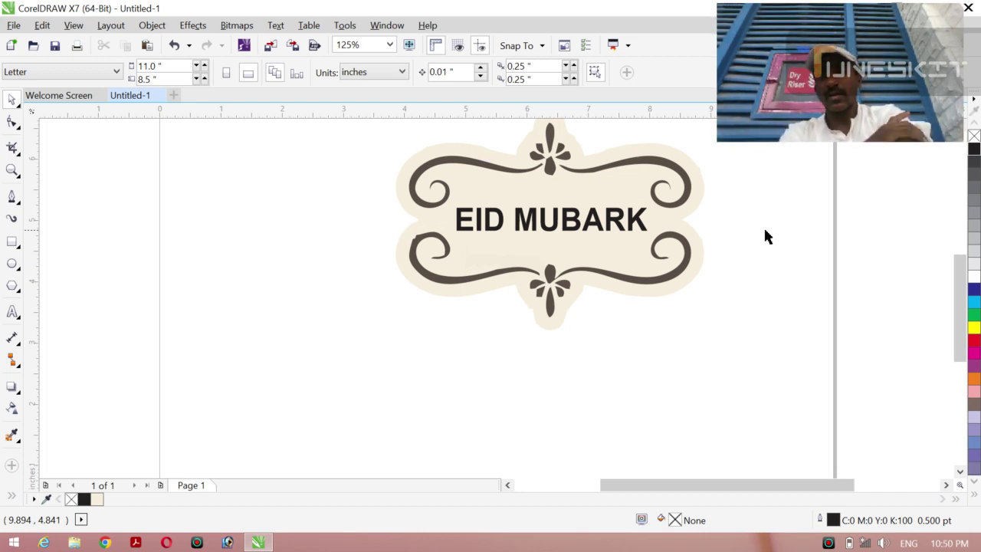
Fill the EID MUBARK text with orange (C:0 M:60 Y:100 K:0) after trying red and yellow.
left_click(635, 223)
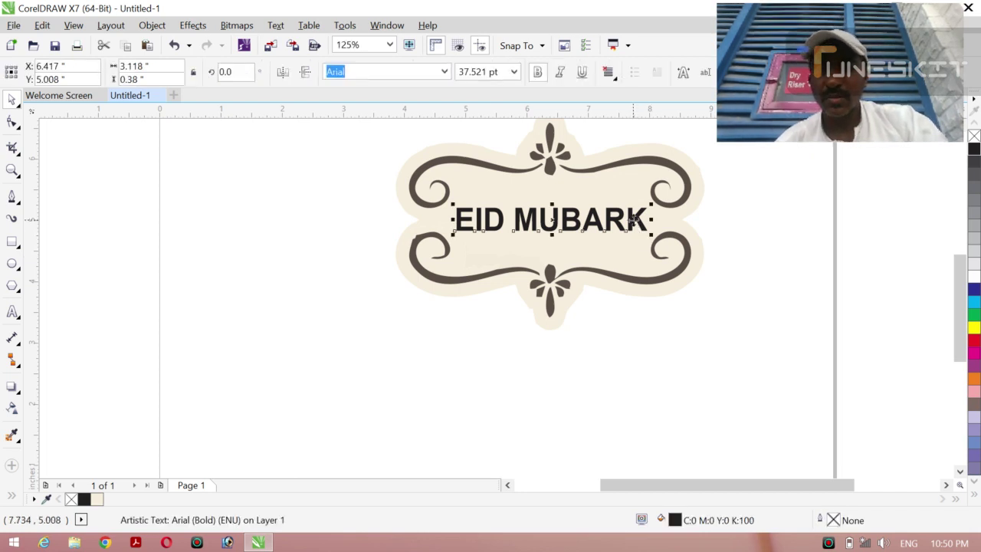
left_click(974, 340)
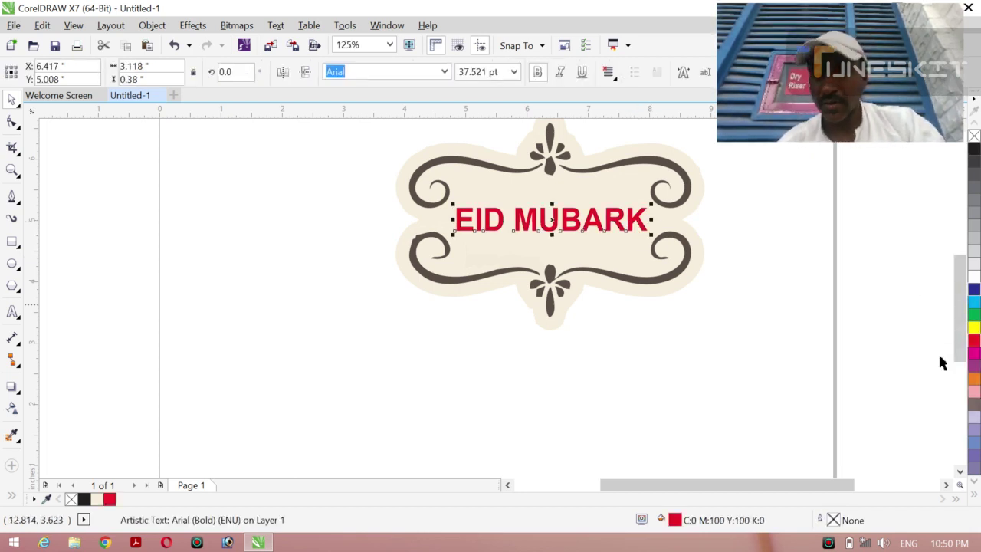
left_click(972, 328)
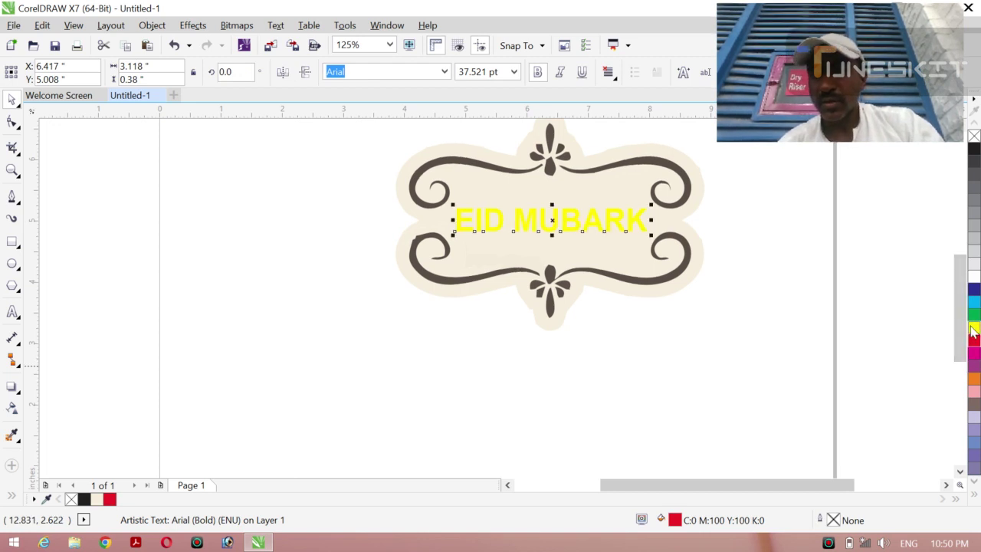
left_click(975, 378)
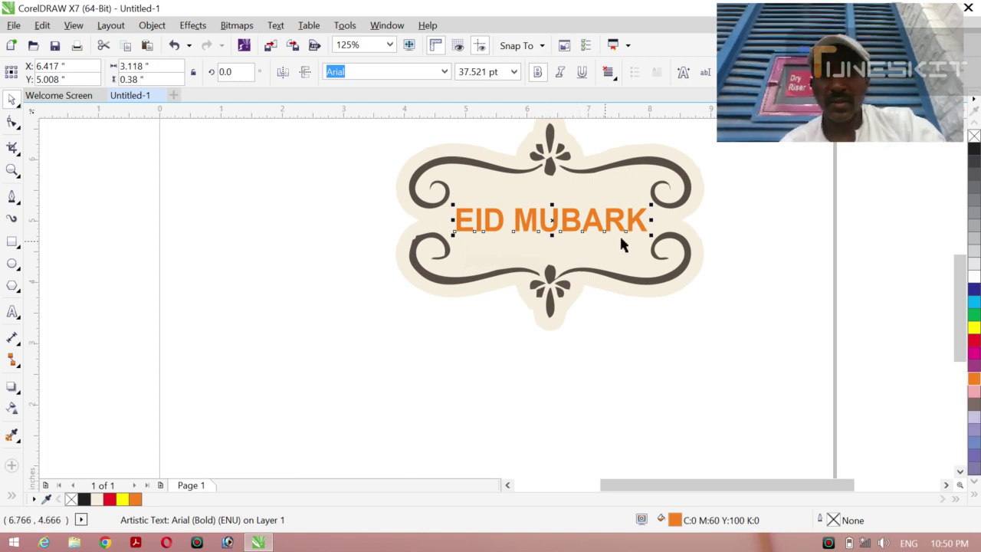
Resize the EID MUBARK text between the scrolls to about 2.93 inches wide and 0.4 inches high.
left_click_drag(649, 234, 641, 231)
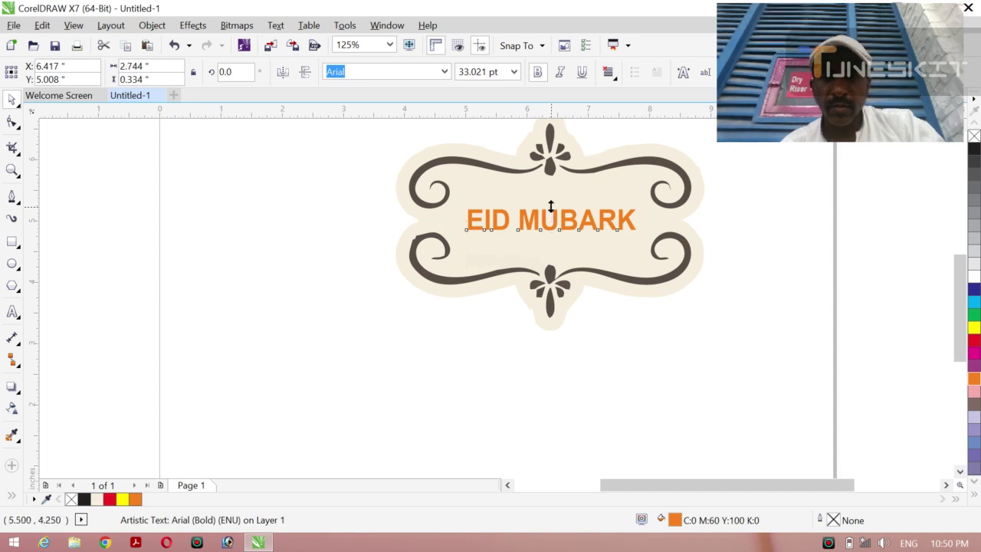
left_click_drag(551, 206, 551, 205)
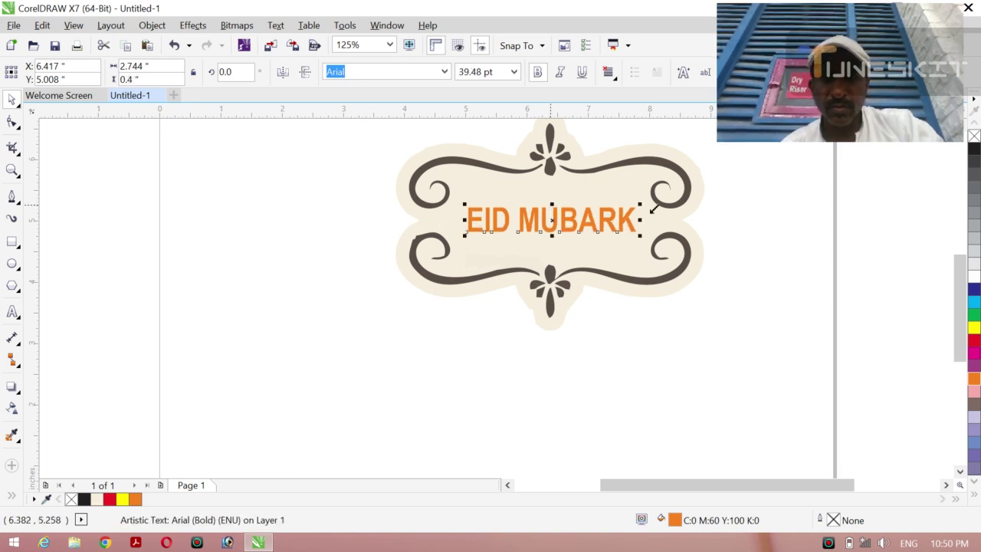
left_click_drag(636, 221, 644, 220)
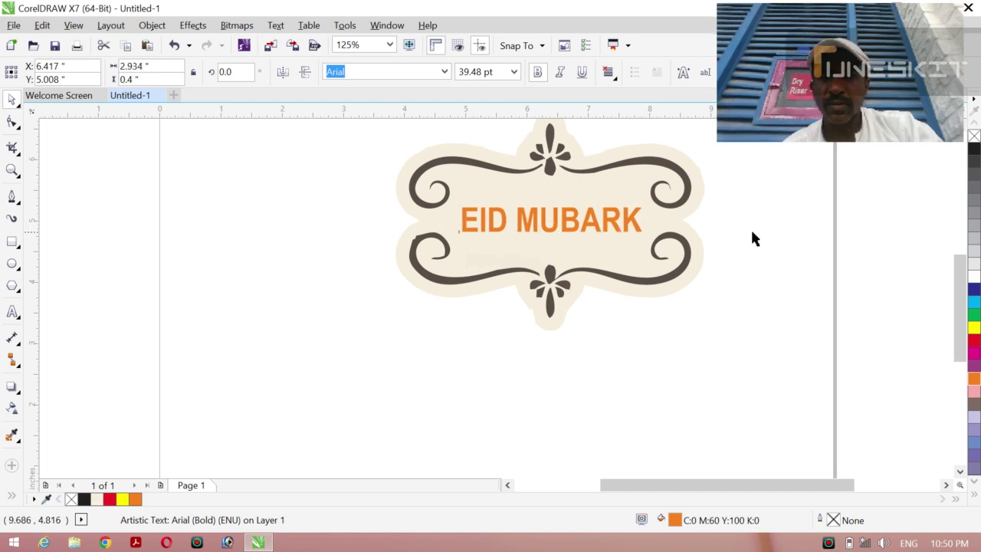
left_click(753, 237)
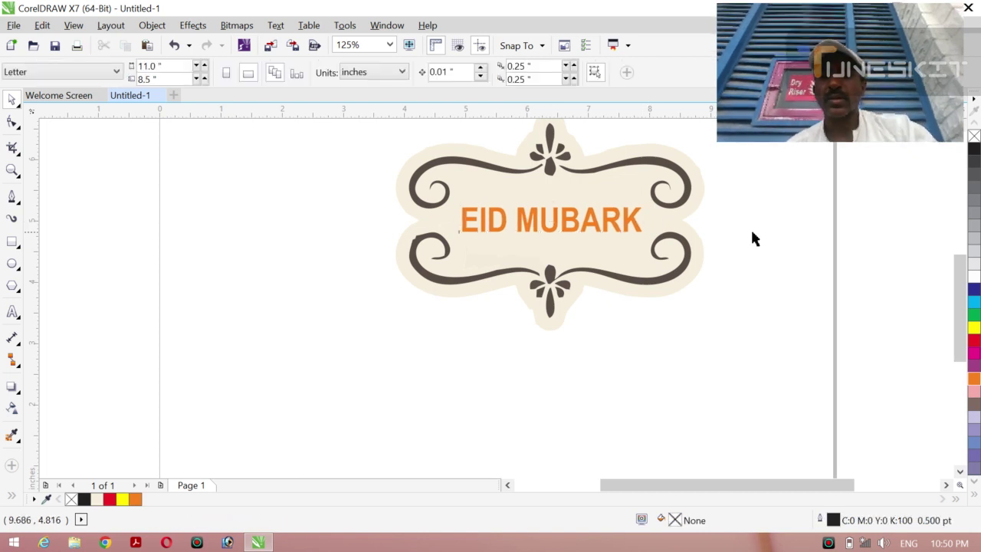
Ungroup the label artwork into separate objects.
left_click(676, 279)
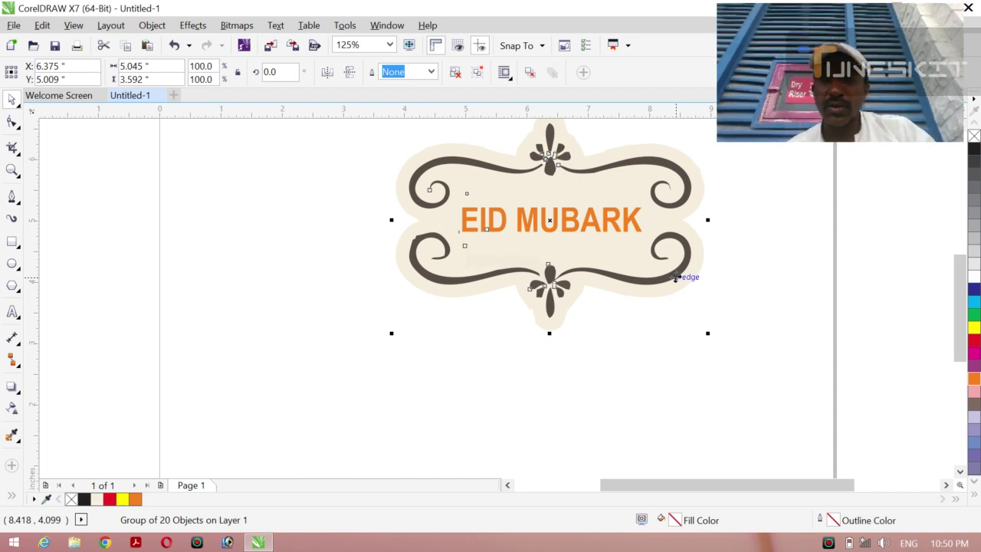
right_click(676, 279)
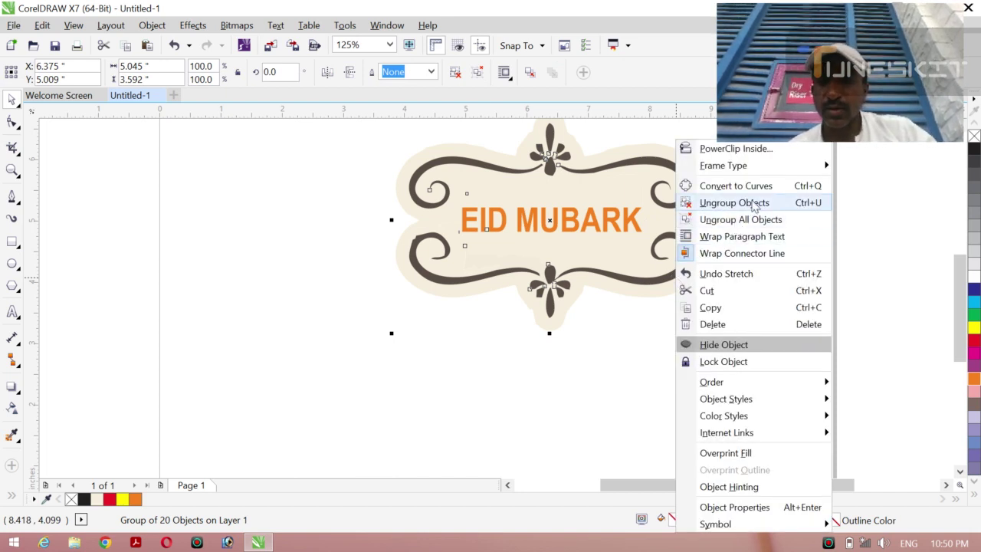
left_click(752, 204)
left_click(699, 346)
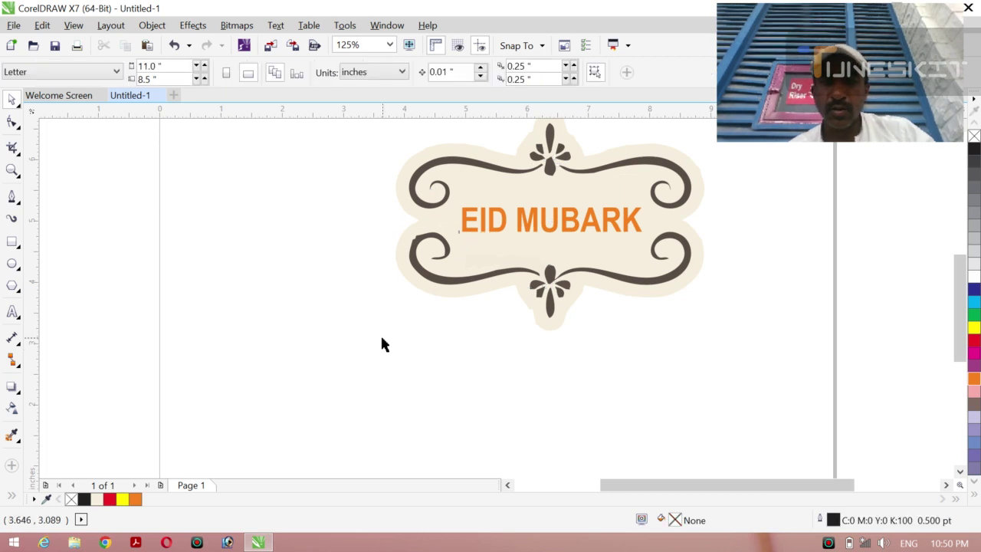
Weld the lower scroll and ornament pieces into one curve and fill it with orange (C:0 M:60 Y:100 K:0).
left_click_drag(351, 336, 755, 233)
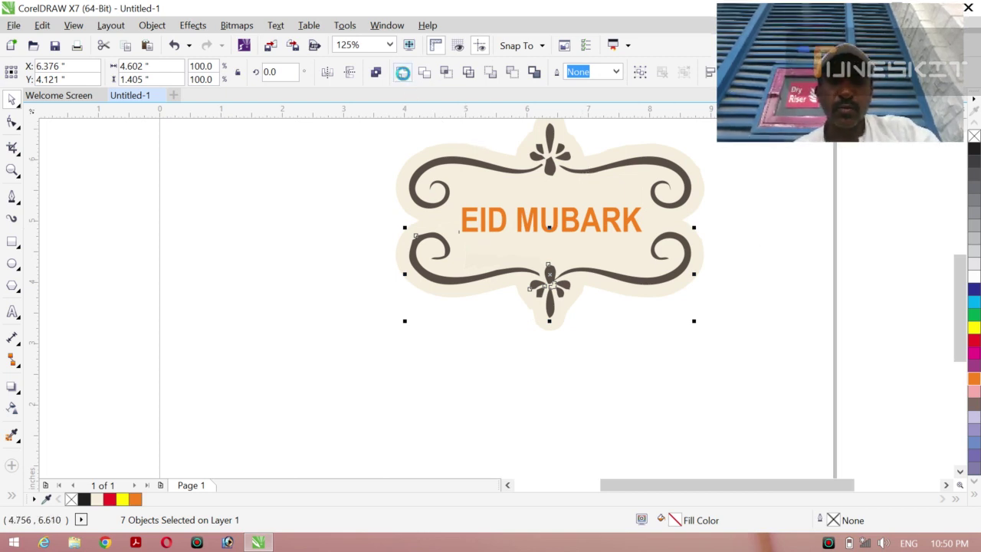
left_click(402, 72)
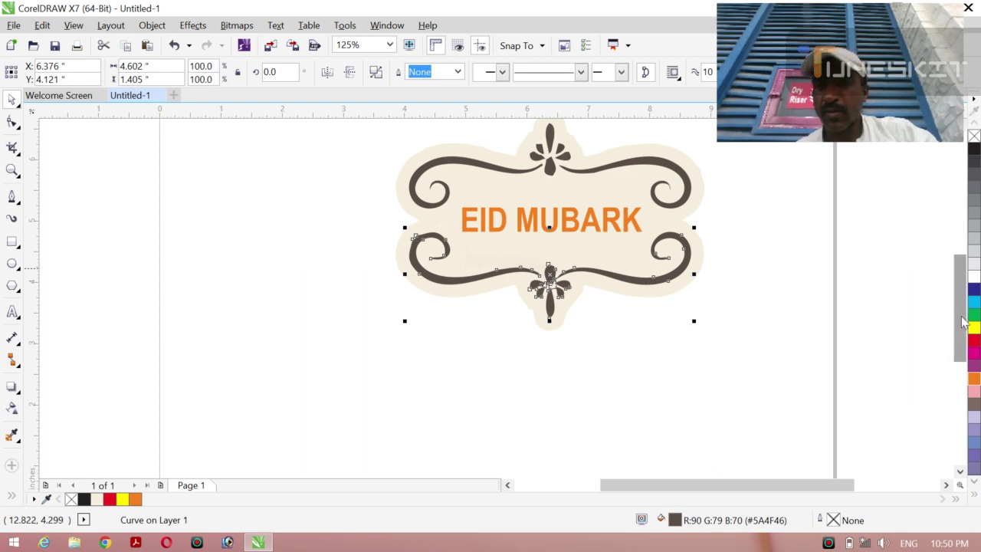
left_click(974, 339)
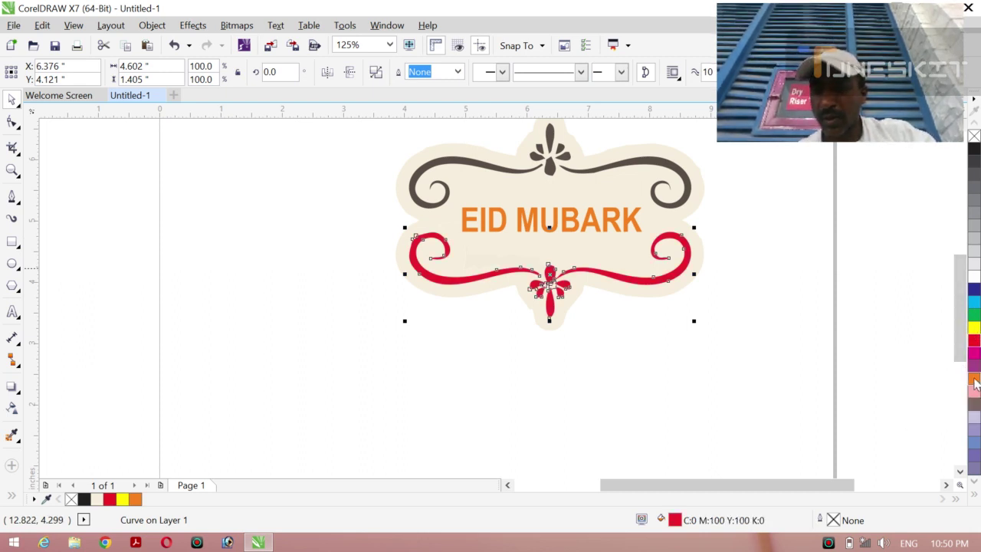
left_click(975, 381)
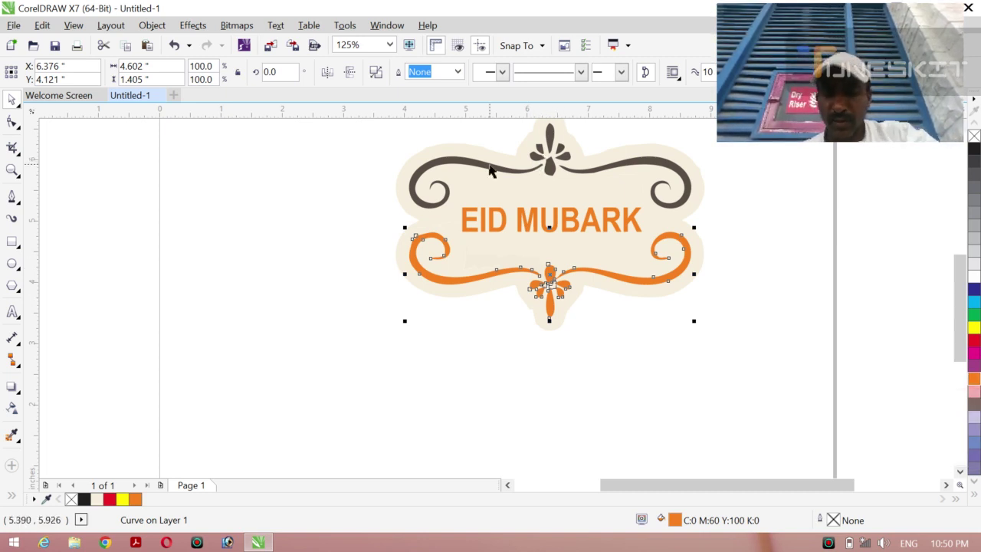
Weld the upper scroll and ornament pieces into one curve and fill it with the same orange.
scroll(491, 171, "up", 2)
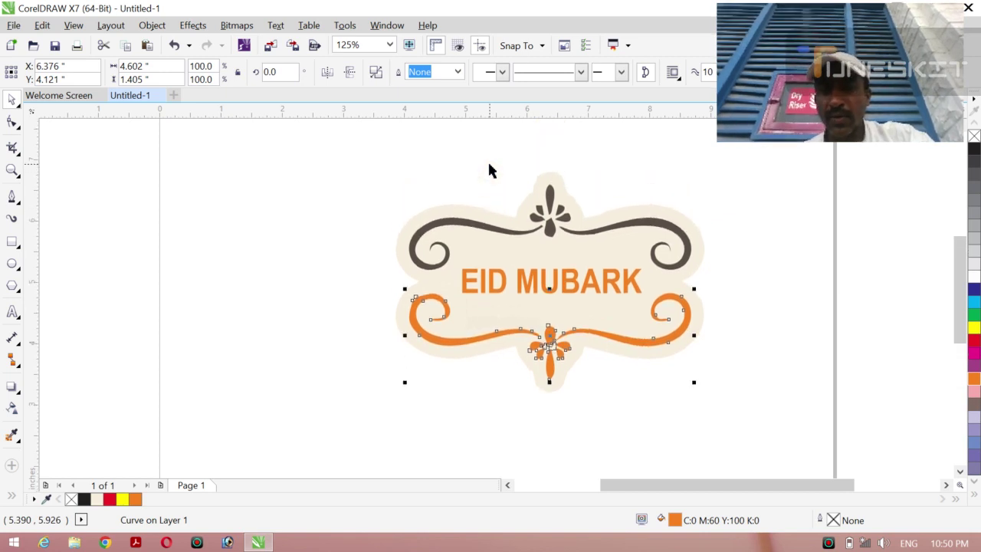
mouse_move(287, 170)
left_mouse_down()
mouse_move(625, 242)
mouse_move(657, 266)
mouse_move(724, 279)
left_mouse_up()
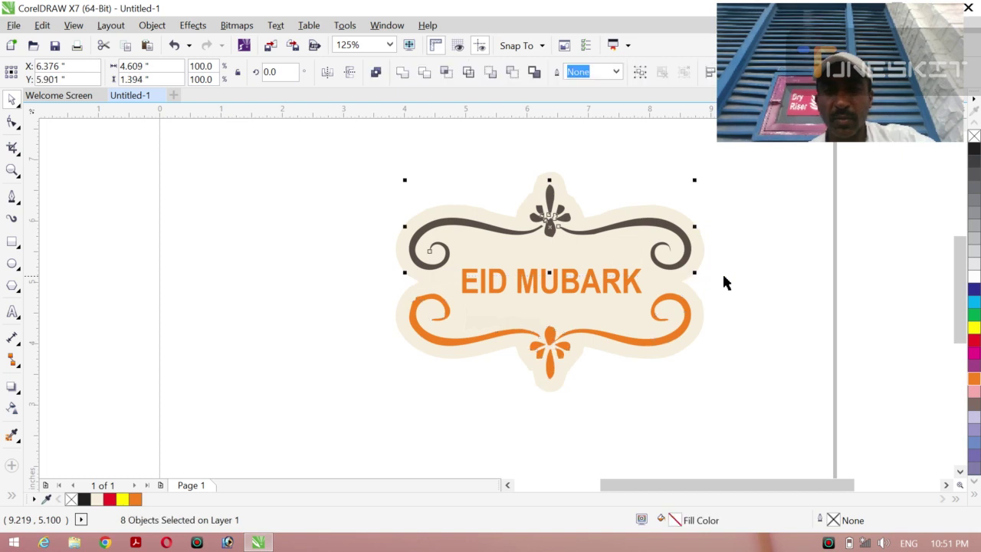
left_click(402, 73)
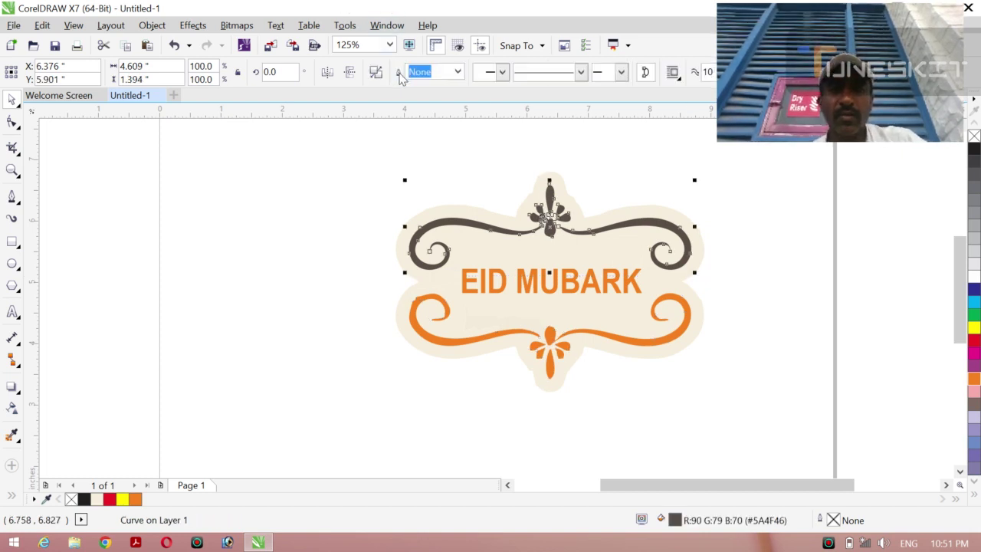
left_click(974, 289)
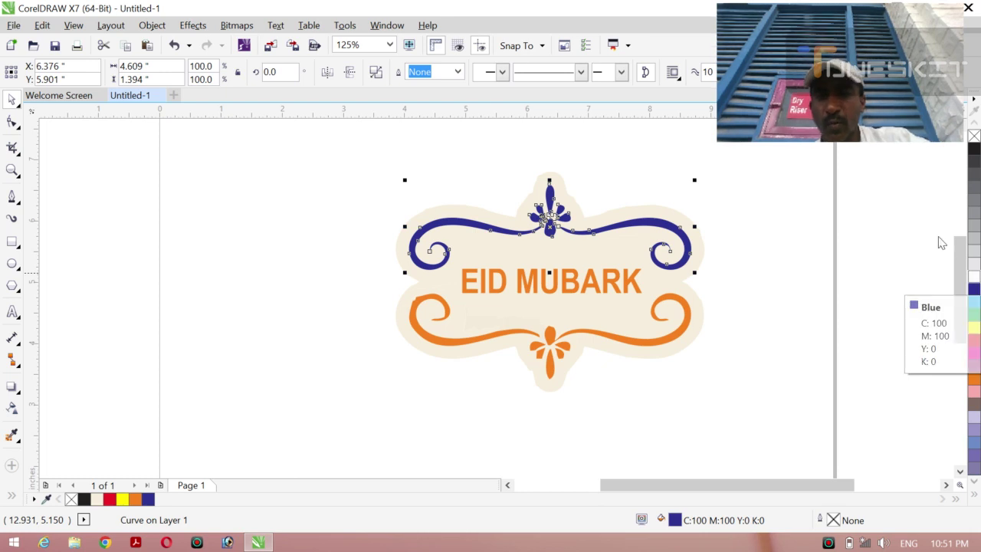
left_click(975, 379)
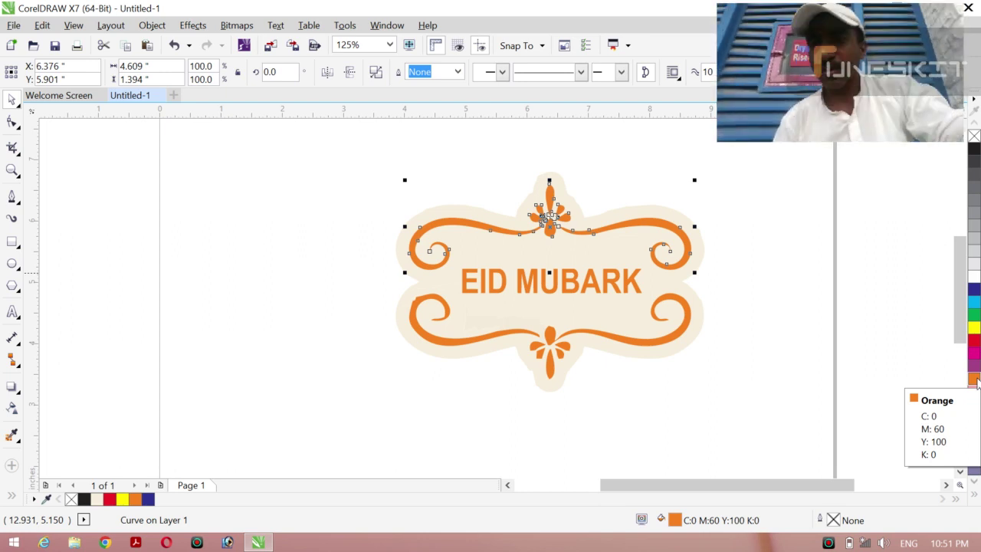
Try a black fill (K:100) on the cream background curve of the label, and undo it.
left_click(12, 121)
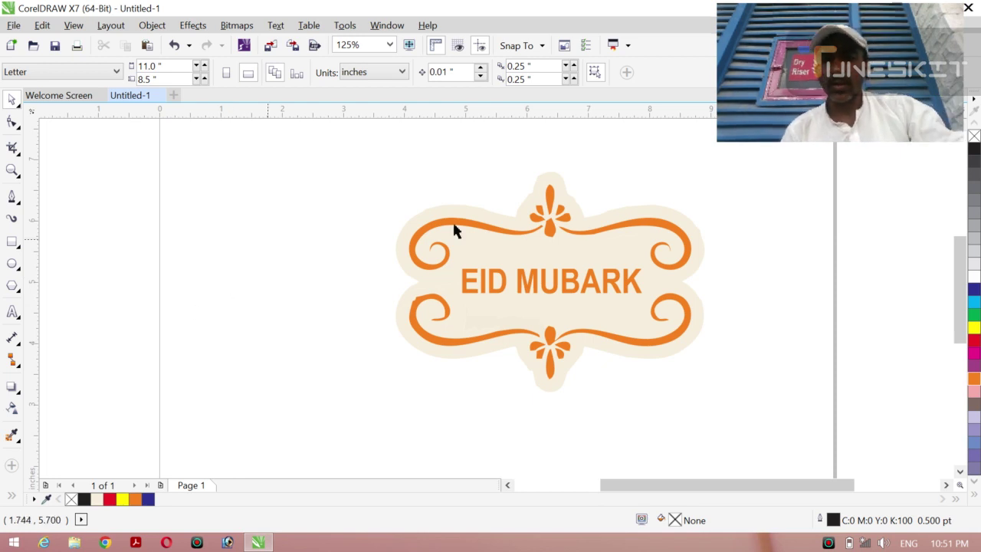
left_click(575, 288)
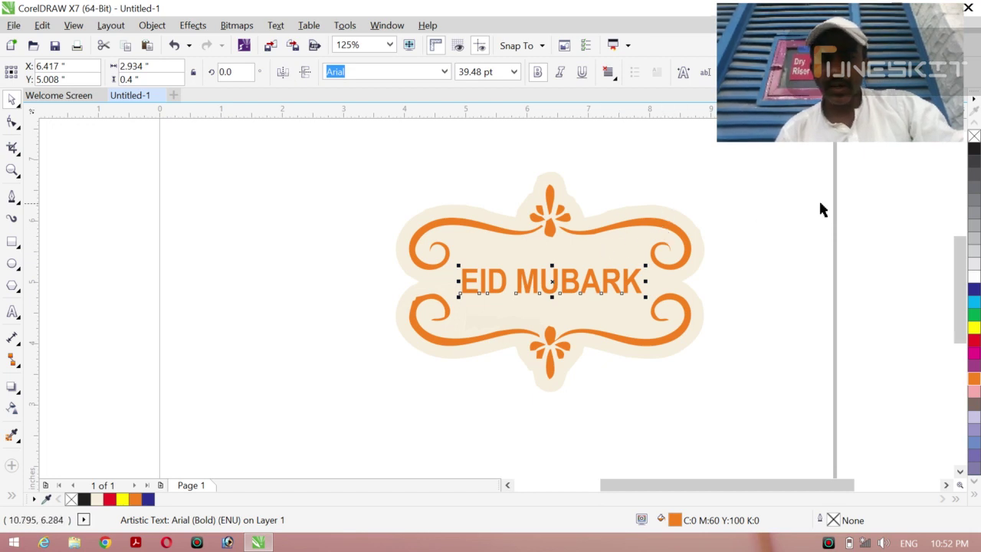
left_click(693, 220)
left_click(692, 227)
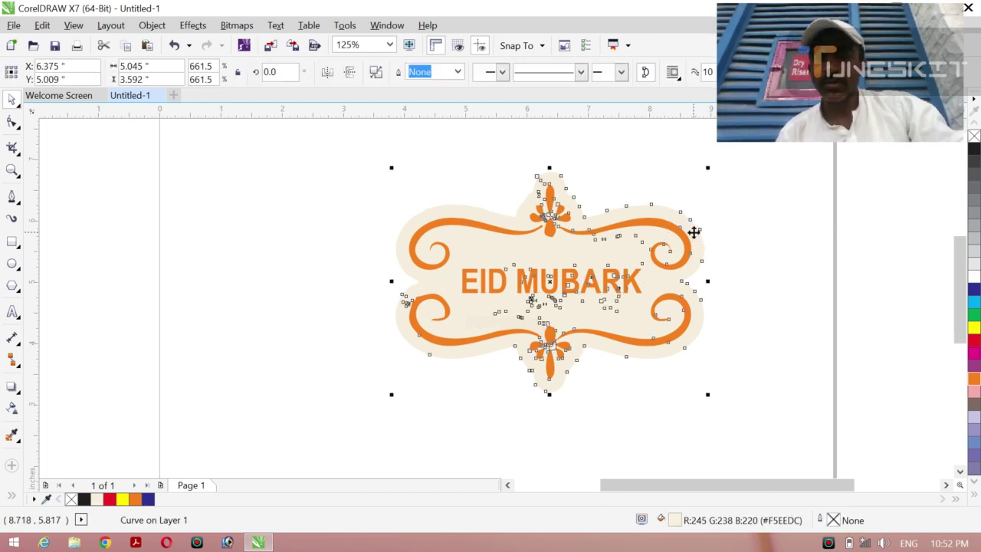
left_click(974, 148)
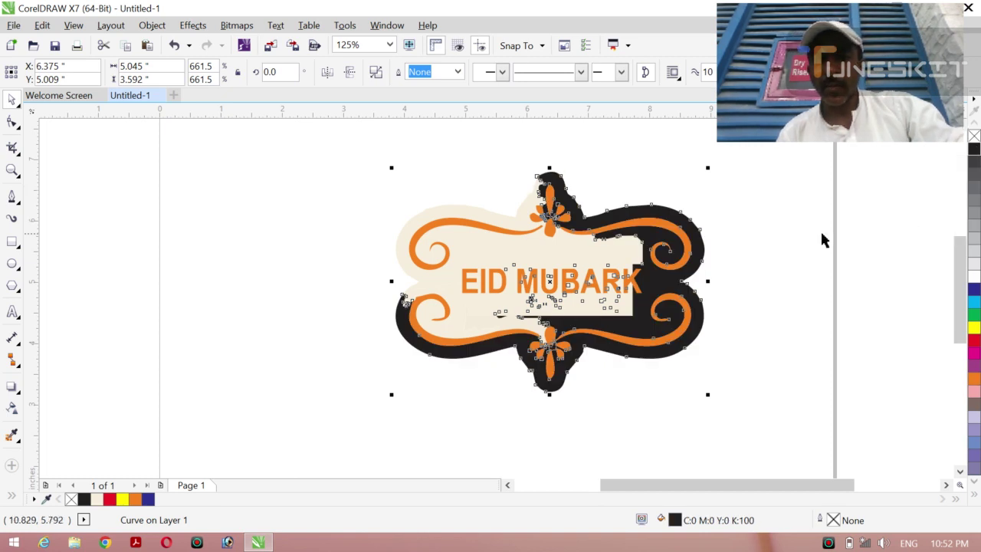
key("ctrl+z")
left_click(777, 246)
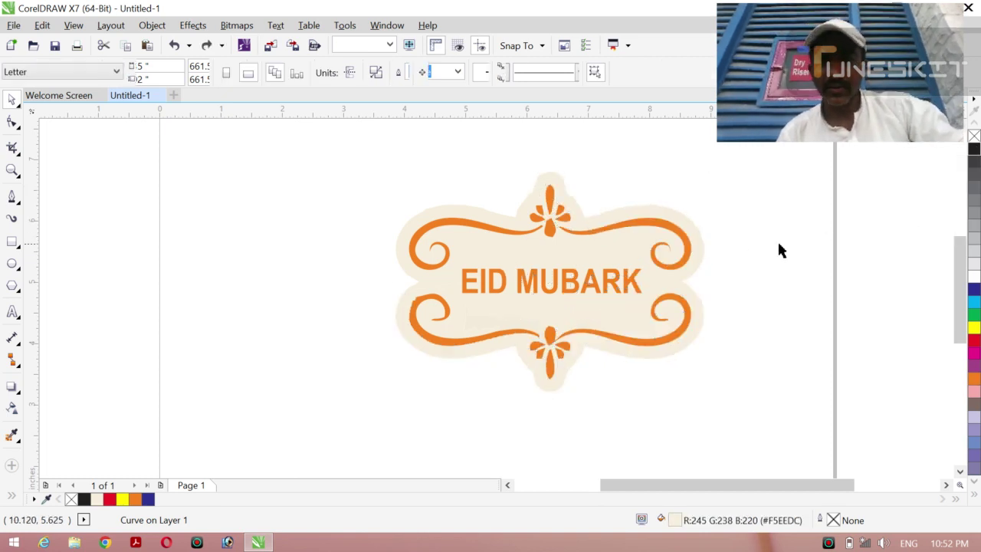
Group the EID MUBARK text with the upper and lower orange scroll ornaments.
left_click(576, 287)
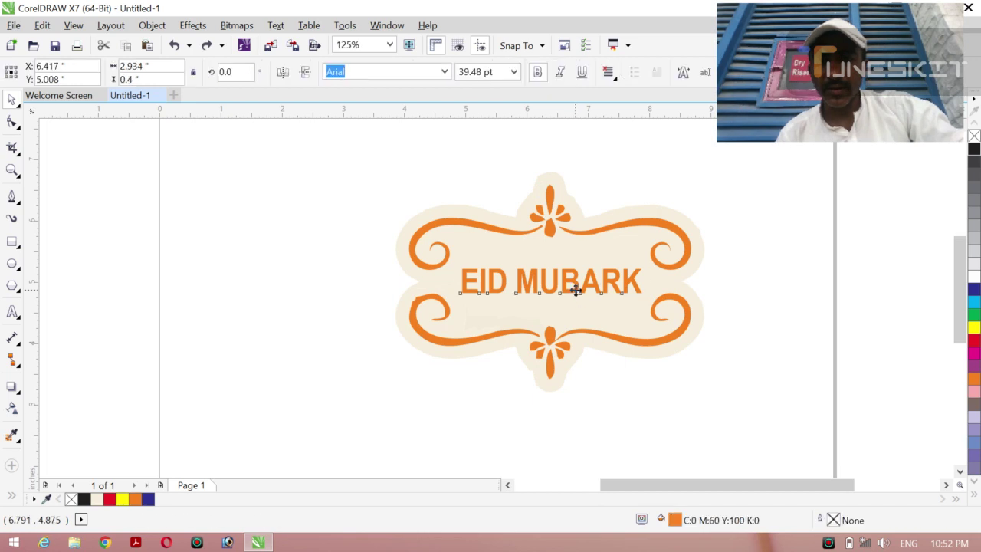
left_click(642, 224, "shift")
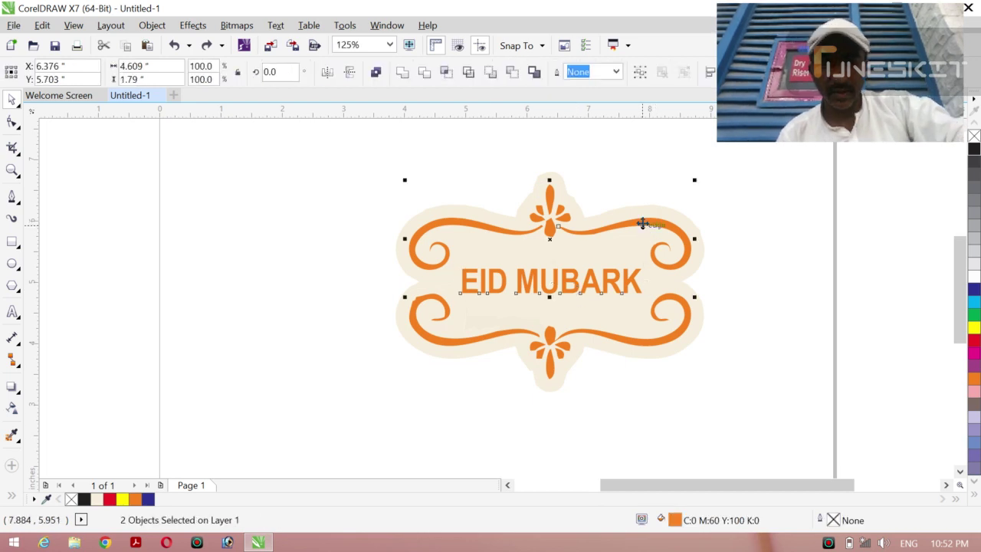
left_click(790, 245)
left_click(609, 226)
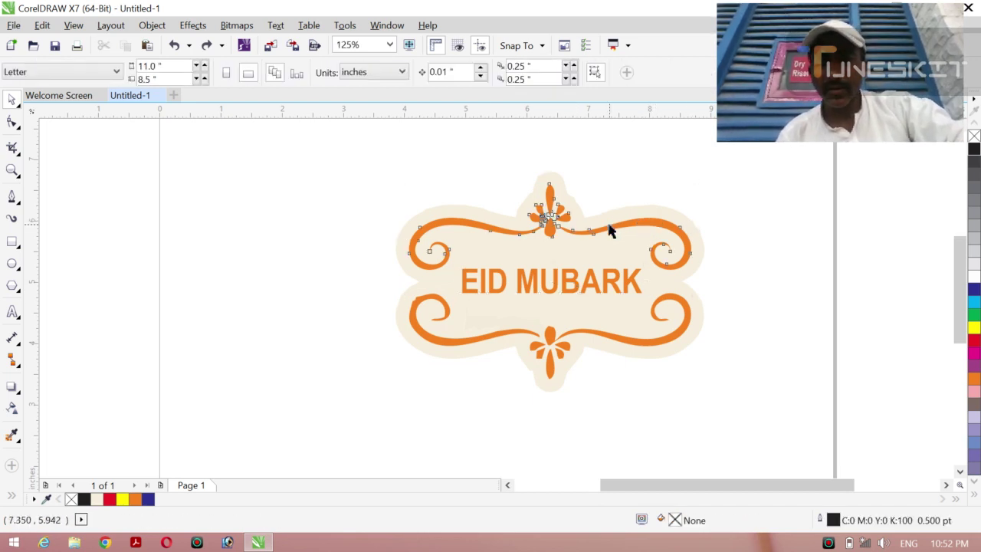
left_click(599, 298, "shift")
left_click(599, 332, "shift")
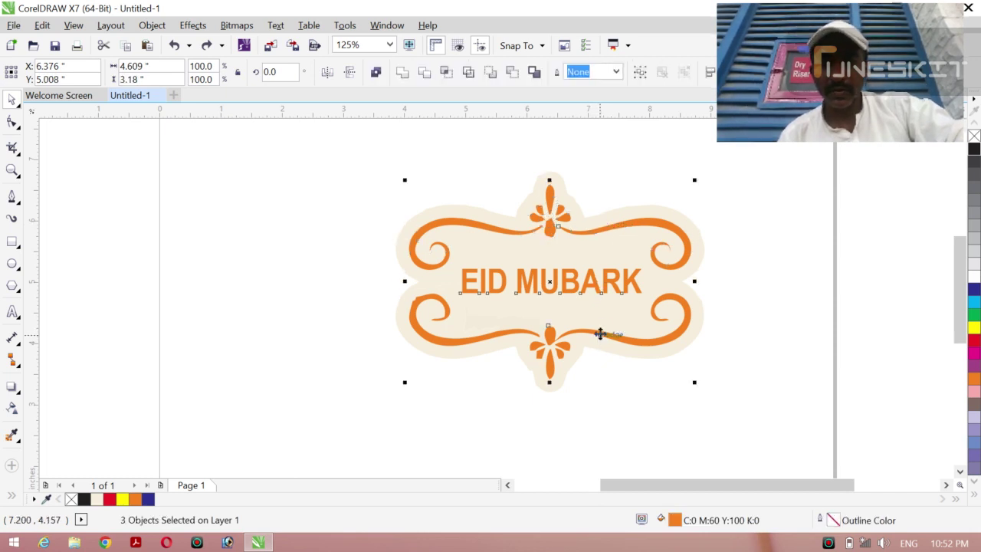
key("ctrl+g")
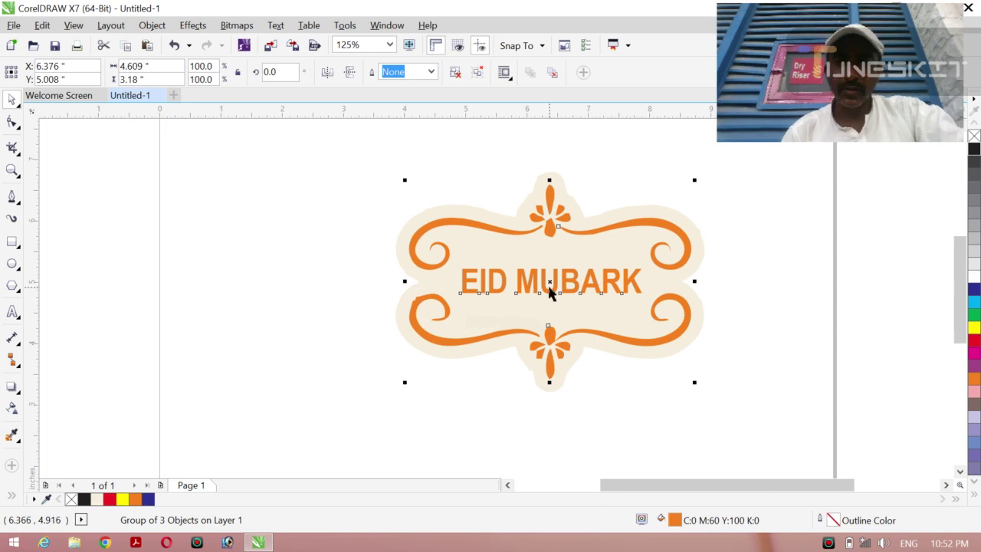
Try moving the cream cover rectangle out from behind the text to the label's left side, and undo the move.
left_click_drag(552, 287, 314, 283)
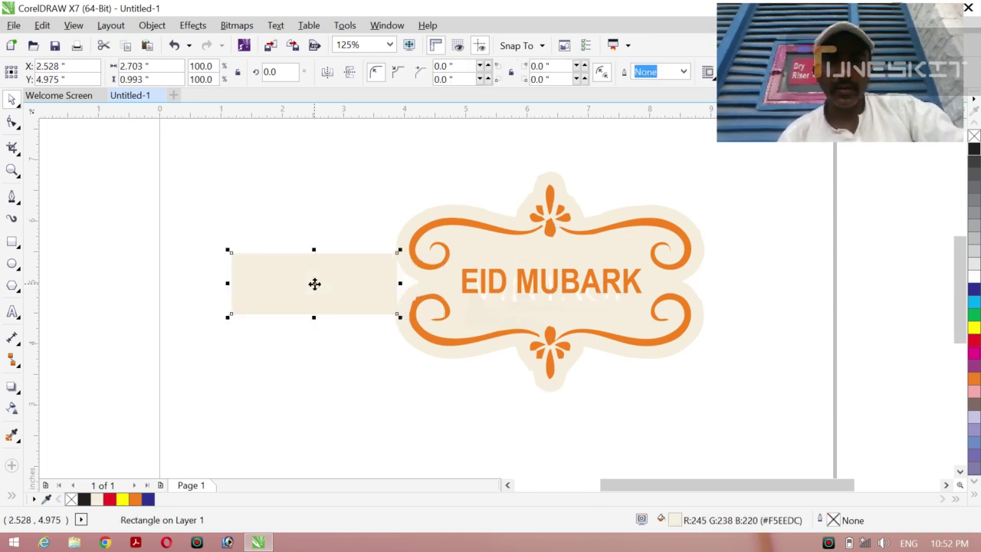
key("ctrl+z")
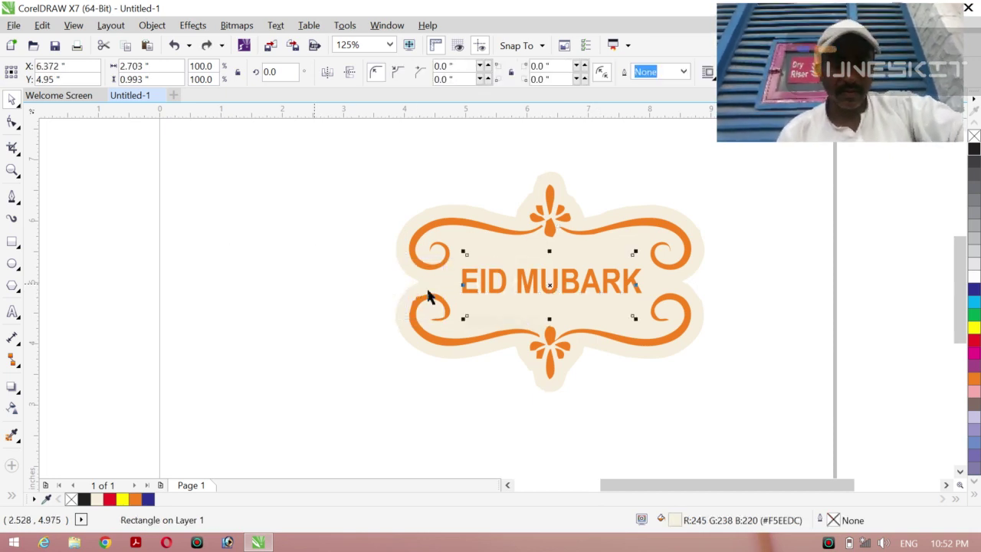
left_click(786, 299)
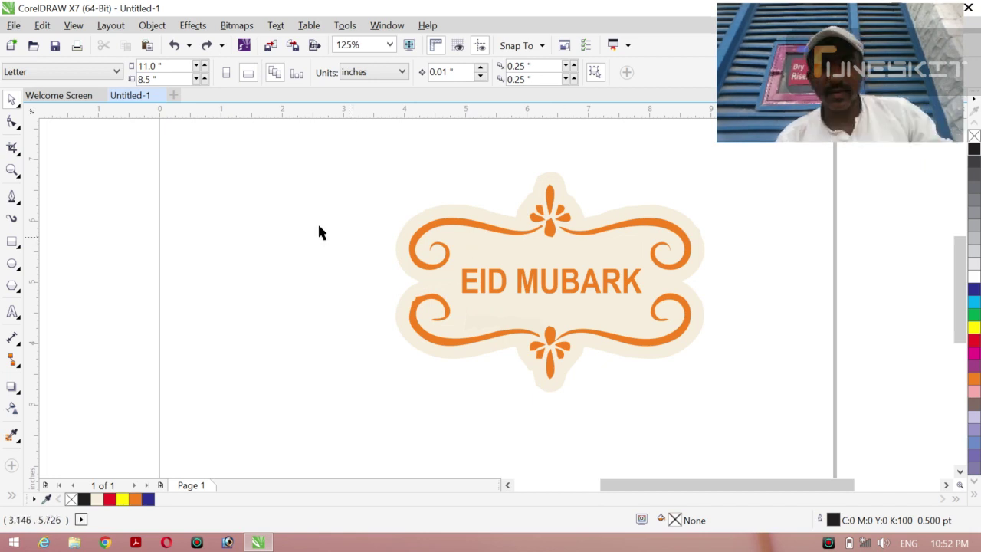
Weld the cream cover rectangle behind the EID MUBARK text to the label's cream background curve.
left_click_drag(319, 225, 716, 328)
left_click(731, 333)
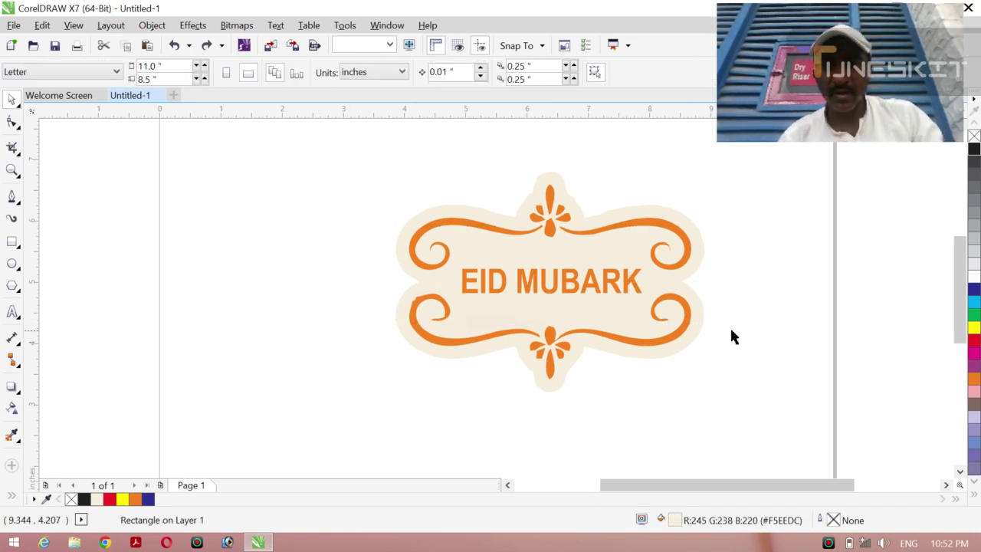
left_click(572, 298)
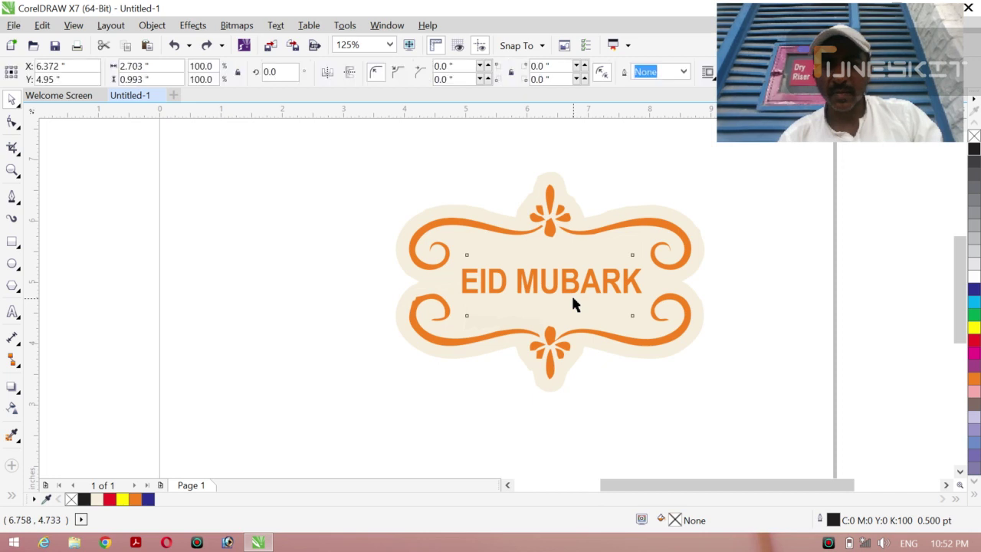
left_click(666, 283, "shift")
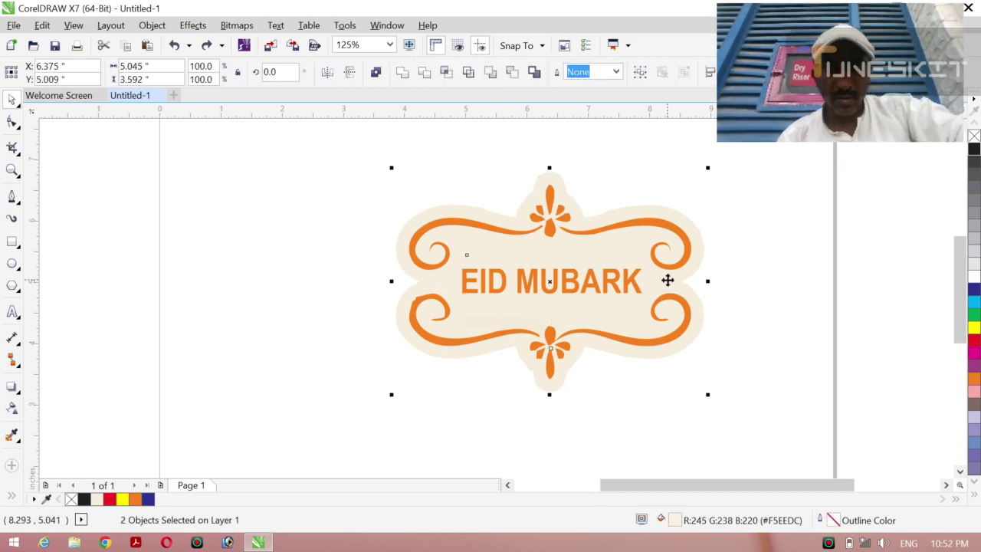
left_click(404, 73)
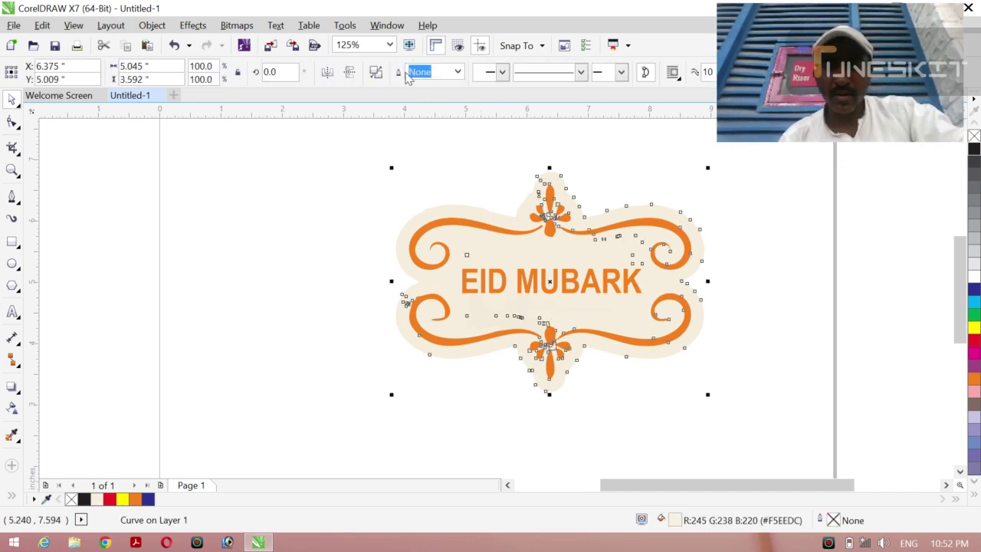
left_click(334, 290)
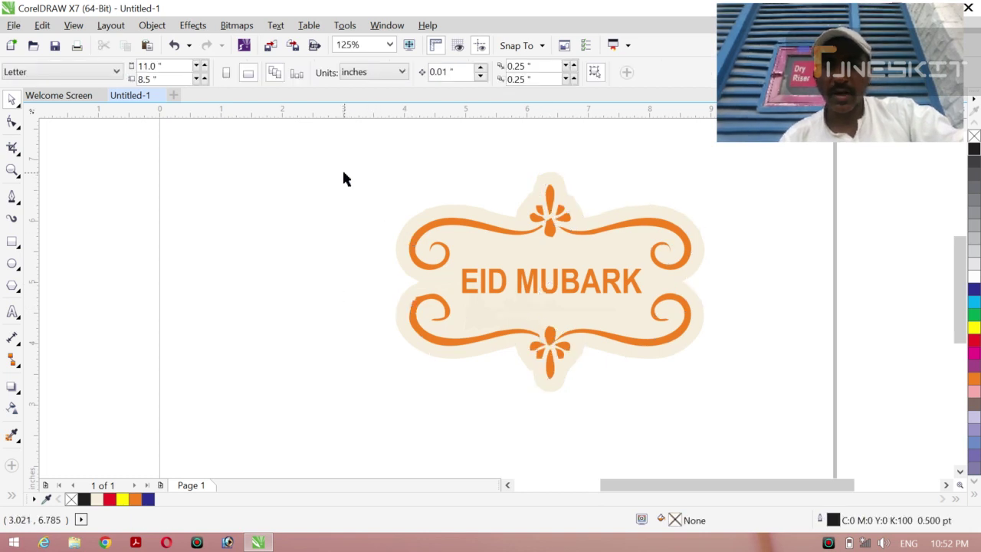
Try moving the grouped EID MUBARK text and scroll ornaments up and left off the cream background, and undo the move.
left_click(414, 262)
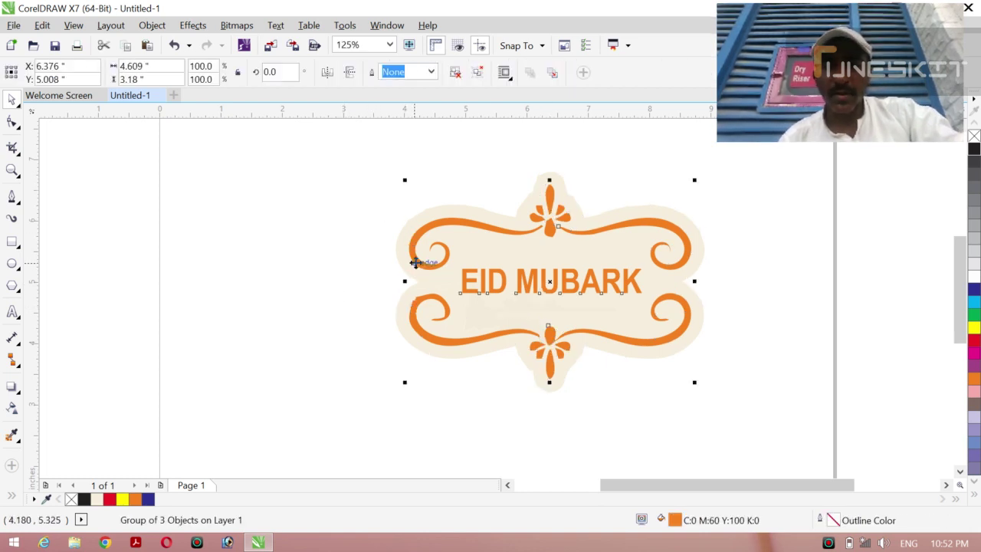
left_click(496, 279)
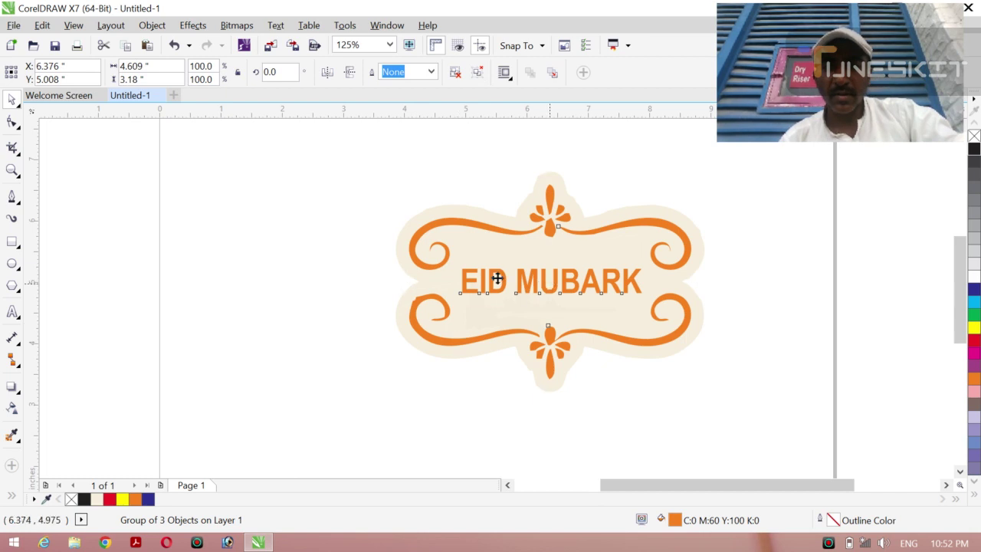
left_click_drag(497, 278, 414, 256)
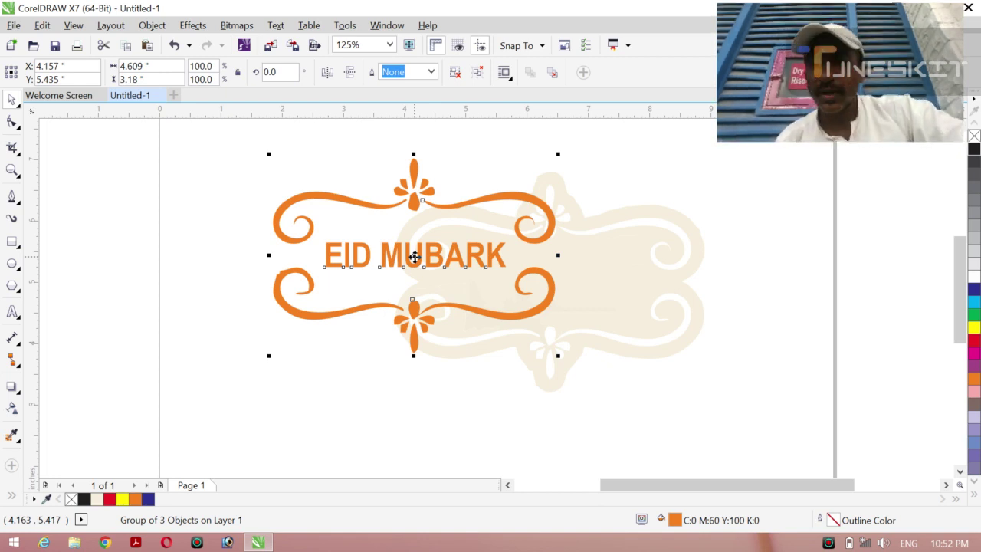
key("ctrl+z")
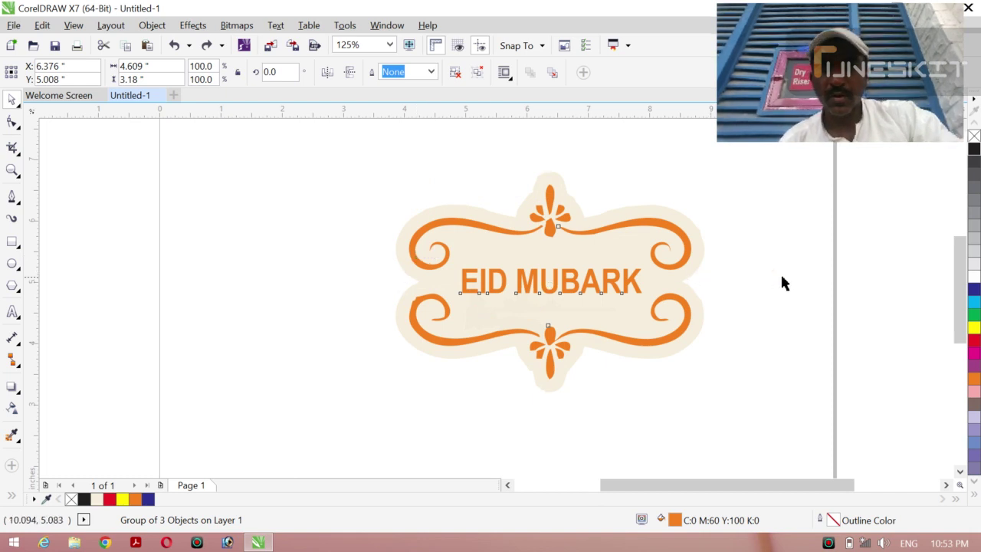
Weld the cream background pieces at the label's right and left edges into one curve and fill it black (K:100).
left_click(782, 283)
left_click(694, 299)
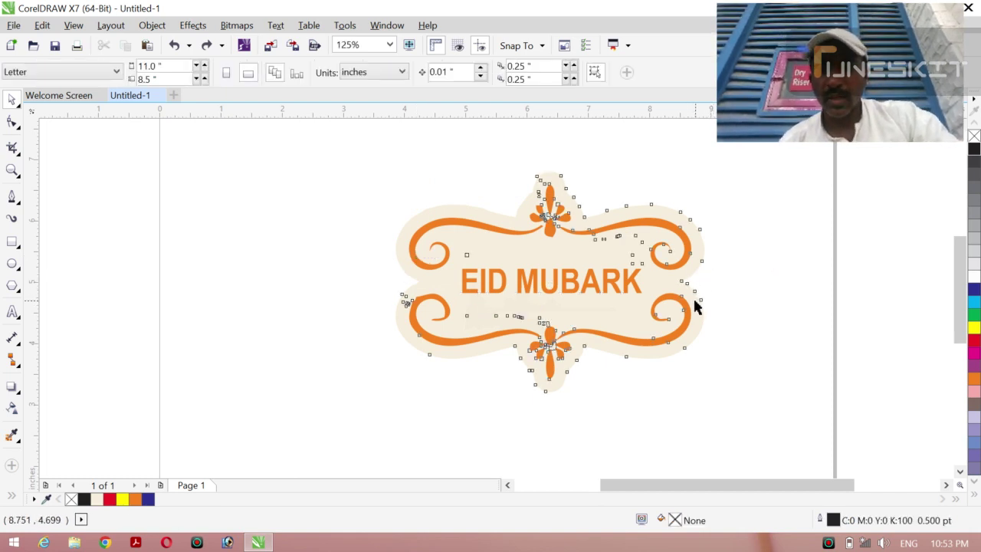
left_click(398, 261, "shift")
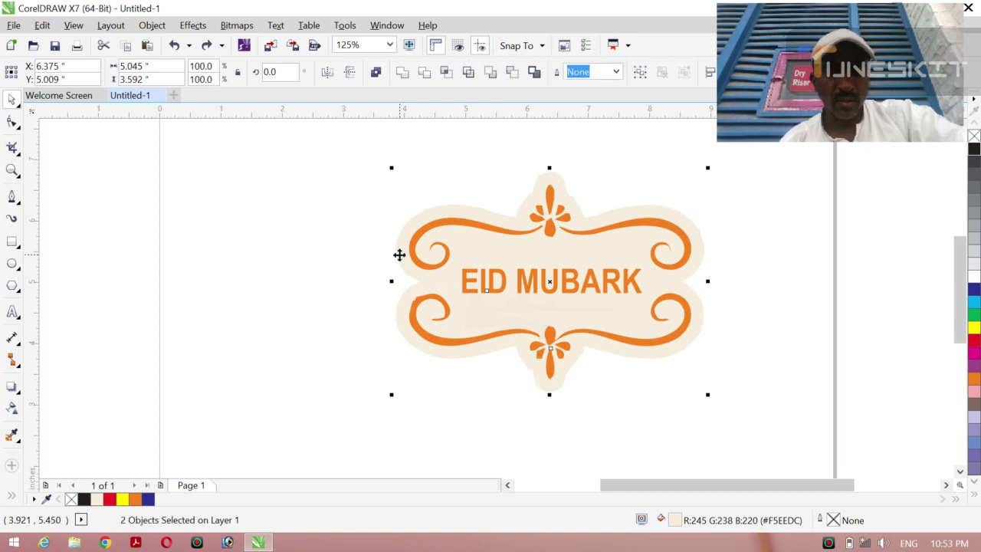
left_click(402, 73)
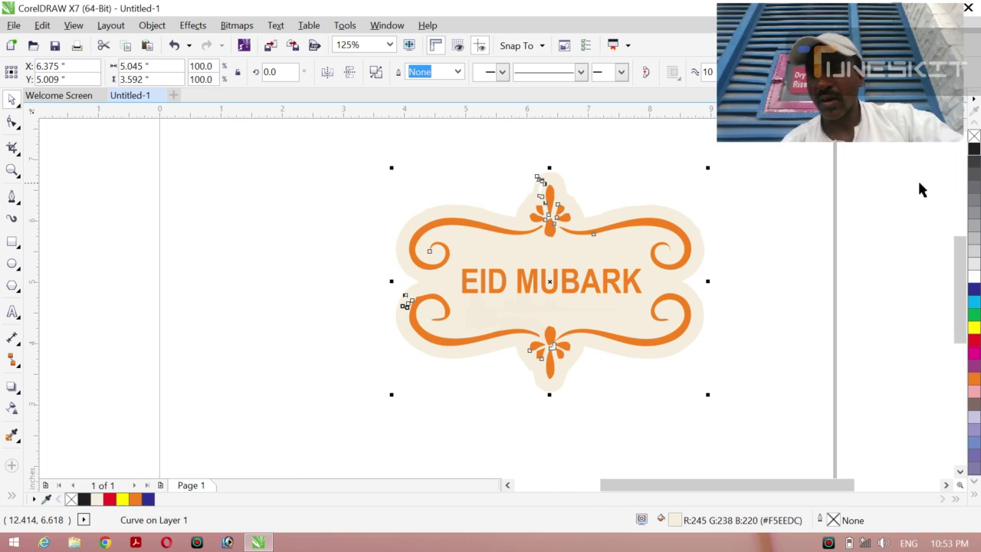
left_click(974, 151)
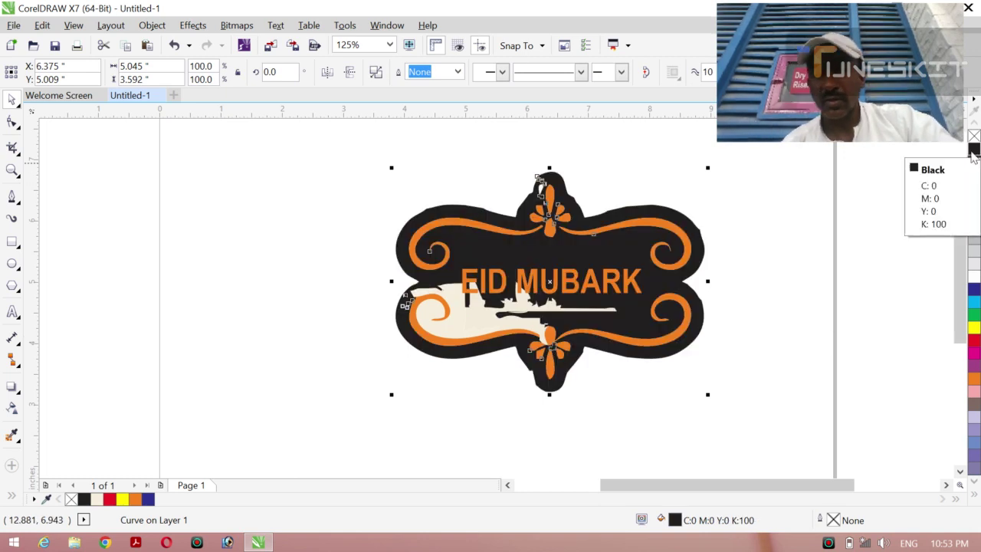
left_click(768, 285)
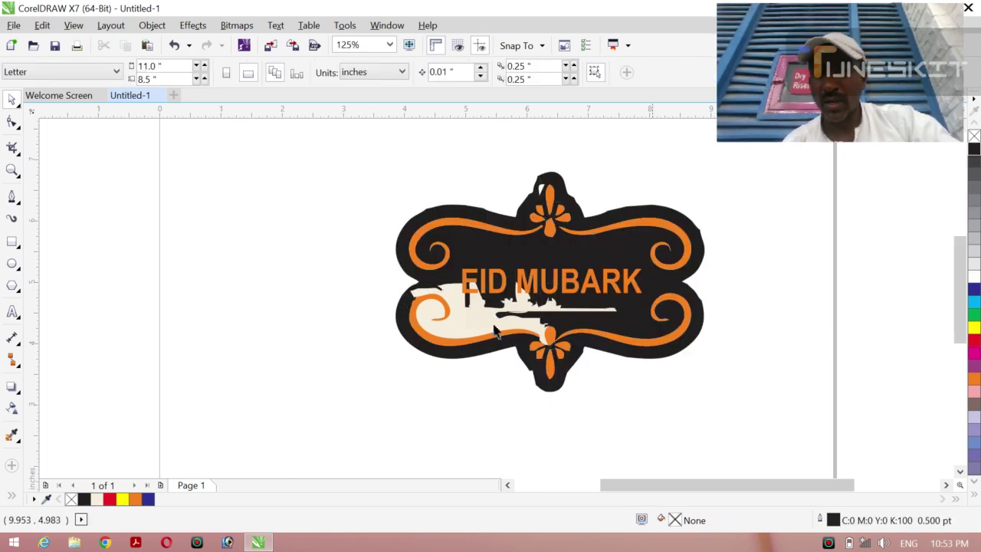
Try welding the leftover cream patch below the text to the black background curve, and undo the weld.
left_click(468, 319)
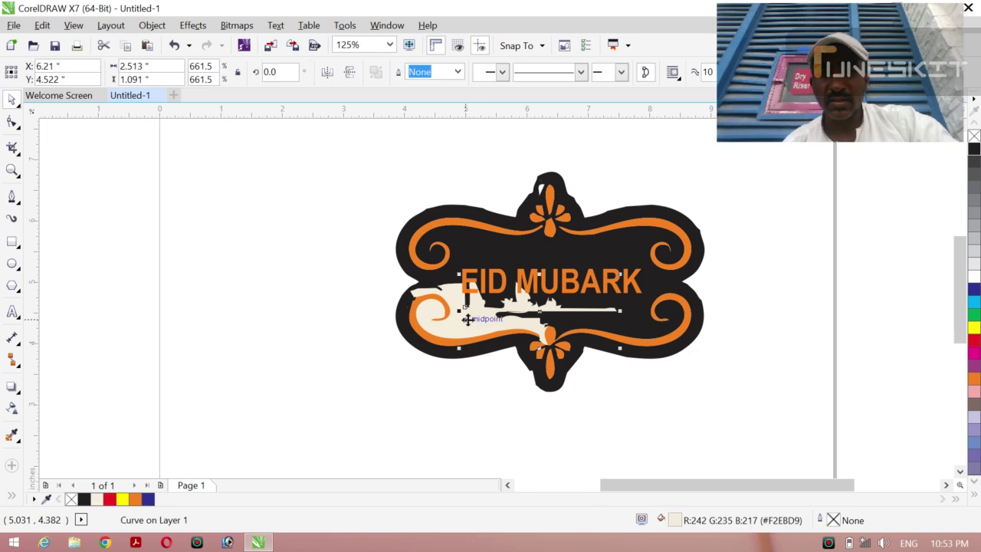
left_click(432, 357, "shift")
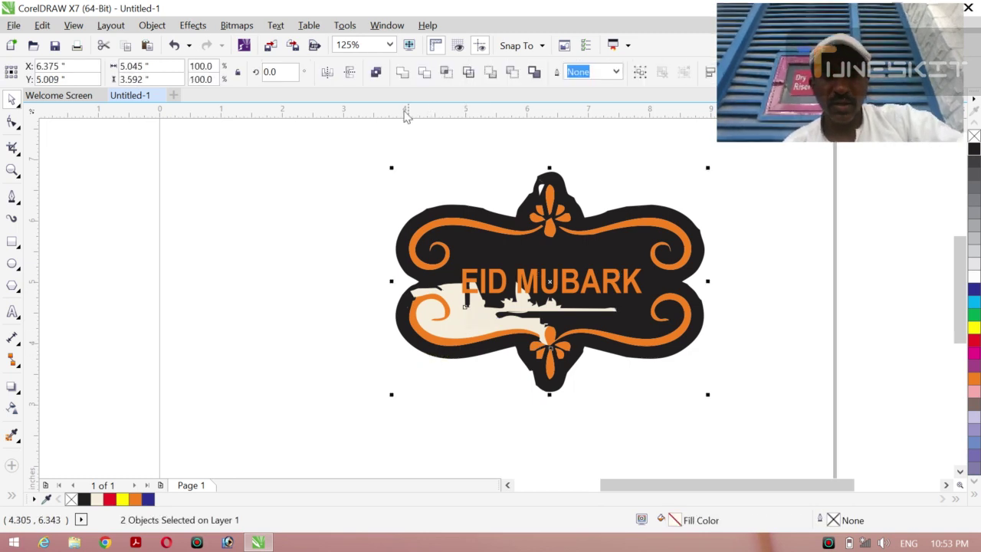
left_click(402, 71)
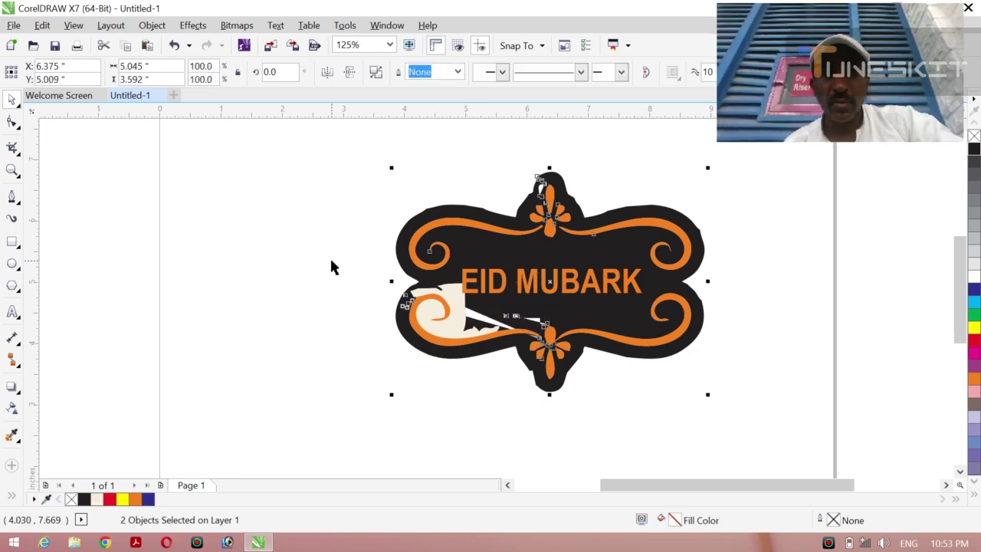
left_click(271, 334)
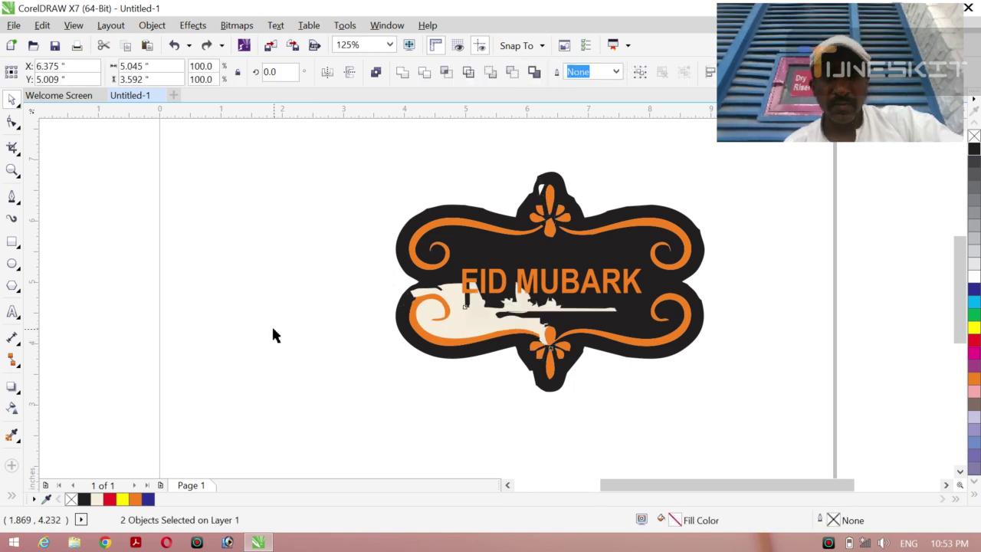
Fill the two remaining cream patches in the label's lower-left area with black (K:100).
left_click(455, 318)
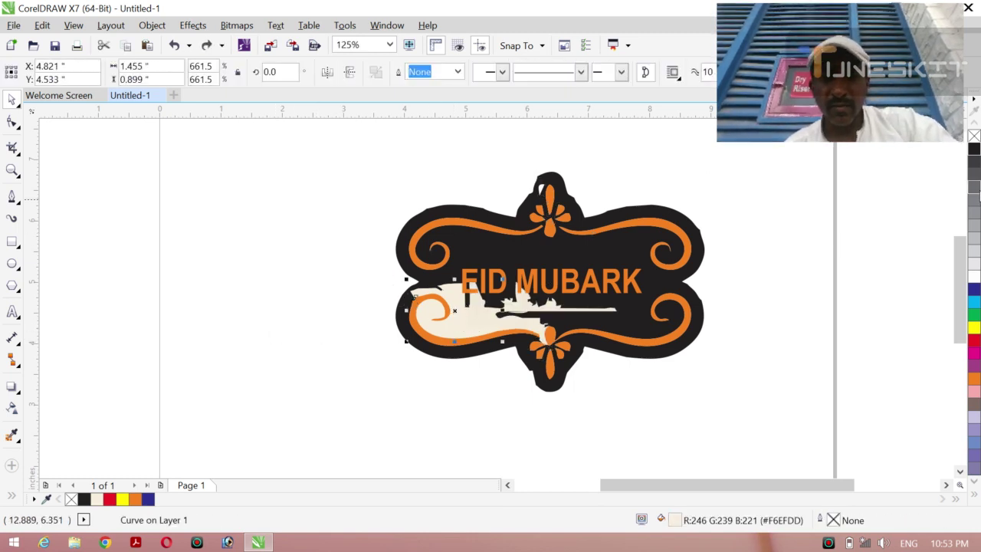
left_click(974, 150)
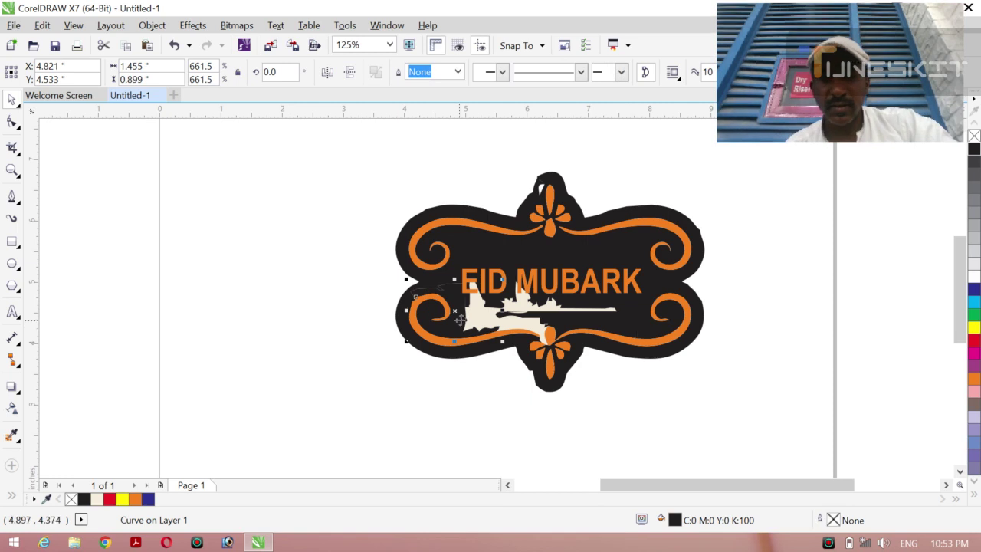
left_click(484, 317)
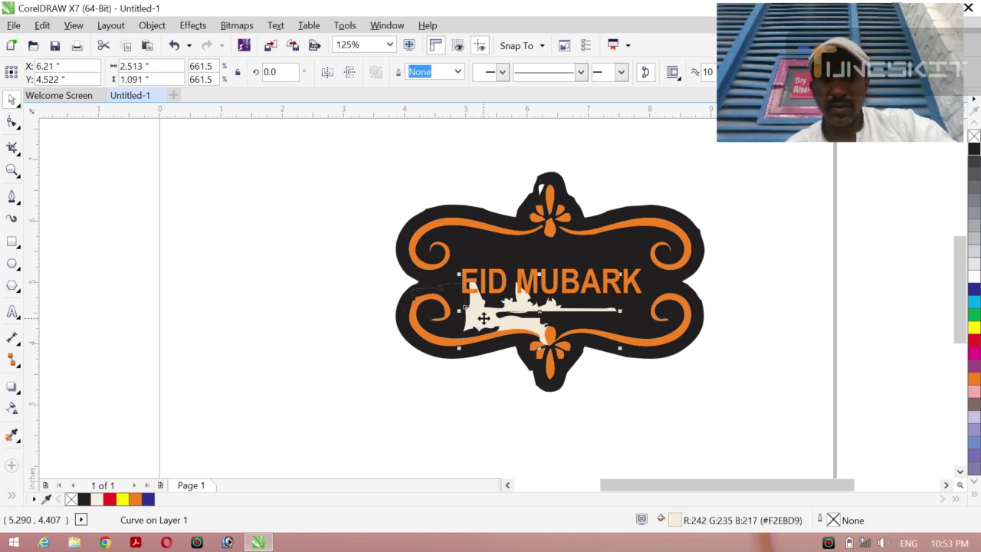
left_click(975, 150)
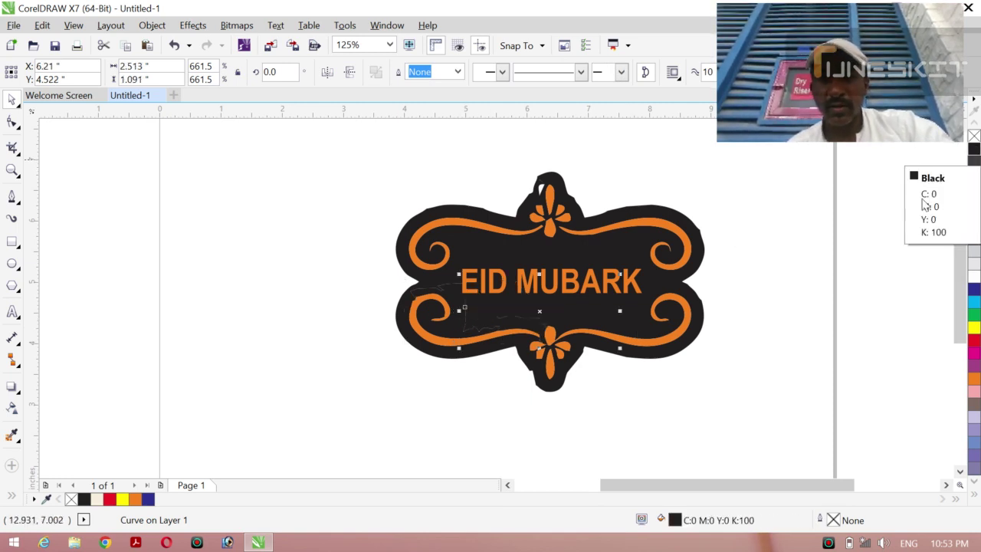
left_click(799, 227)
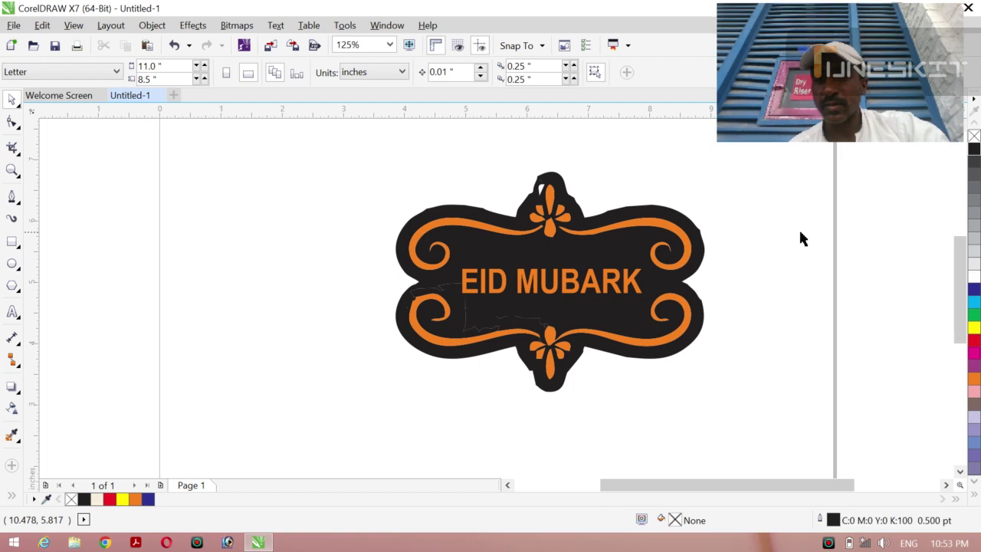
double_click(541, 191)
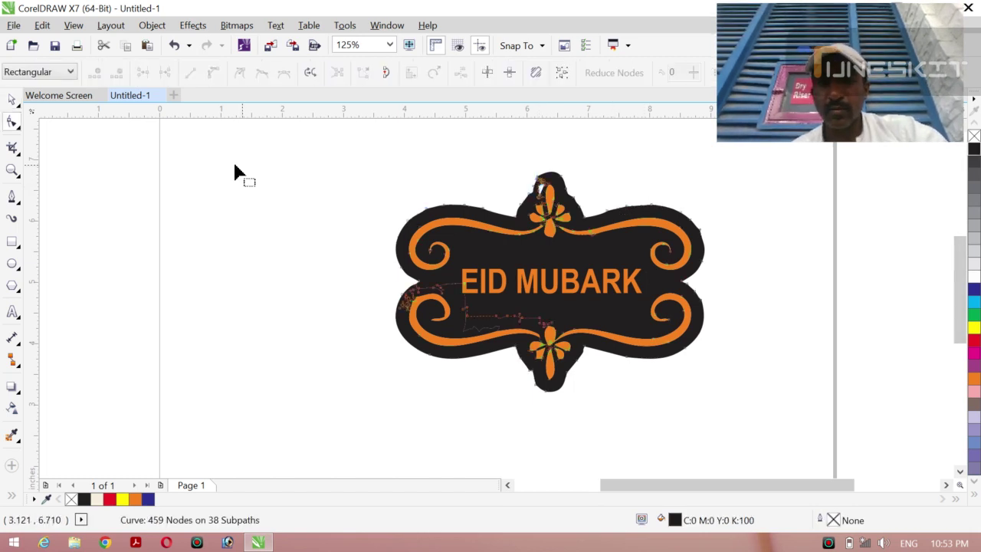
key("space")
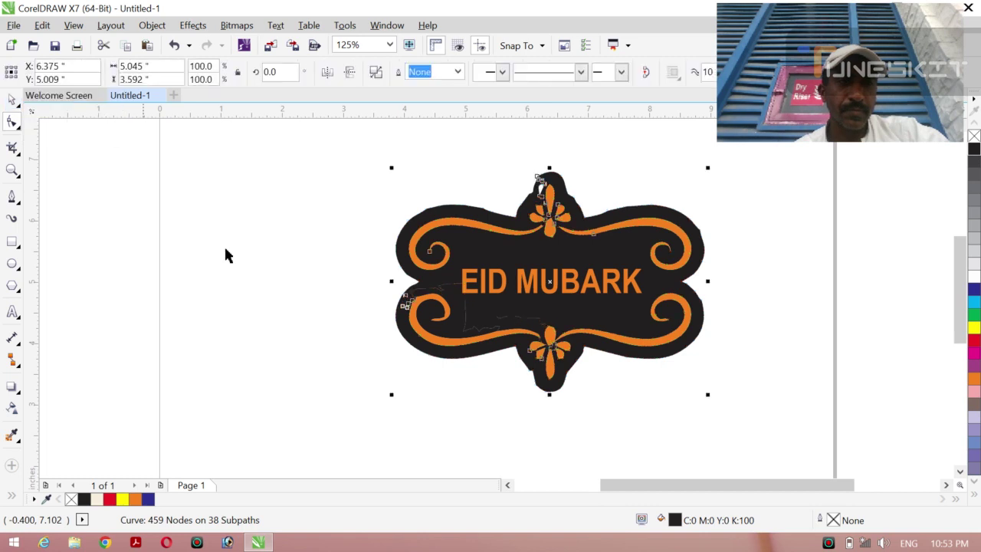
left_click(225, 255)
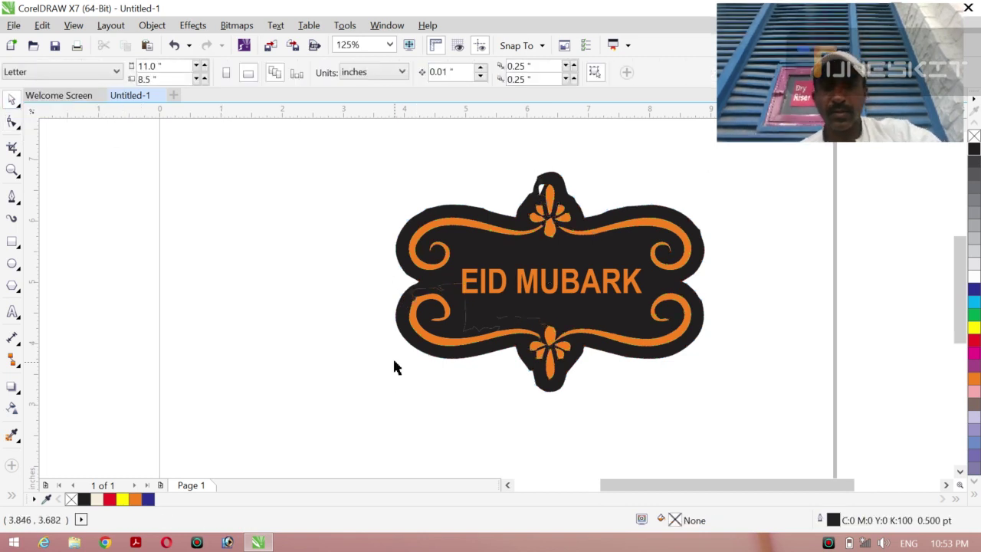
key("z")
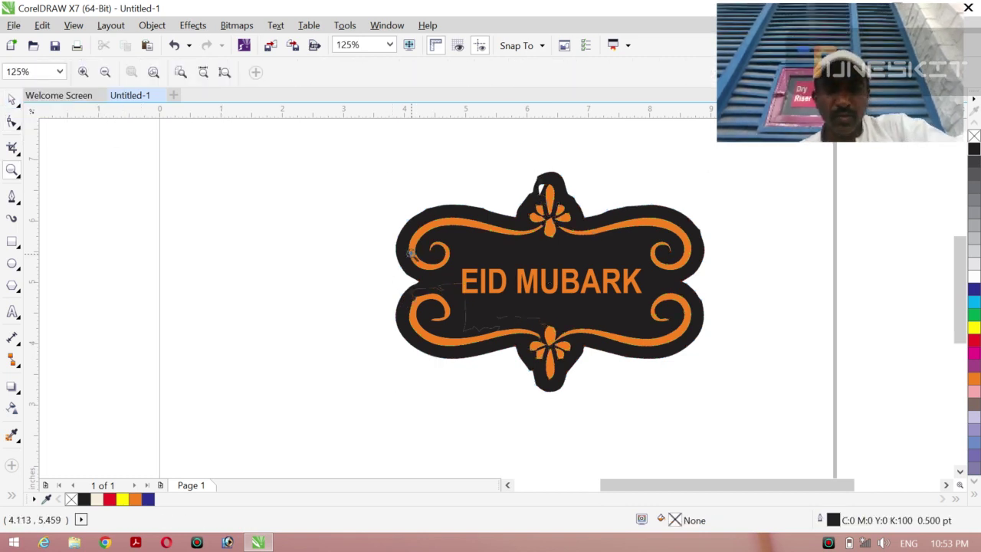
left_click_drag(344, 161, 723, 409)
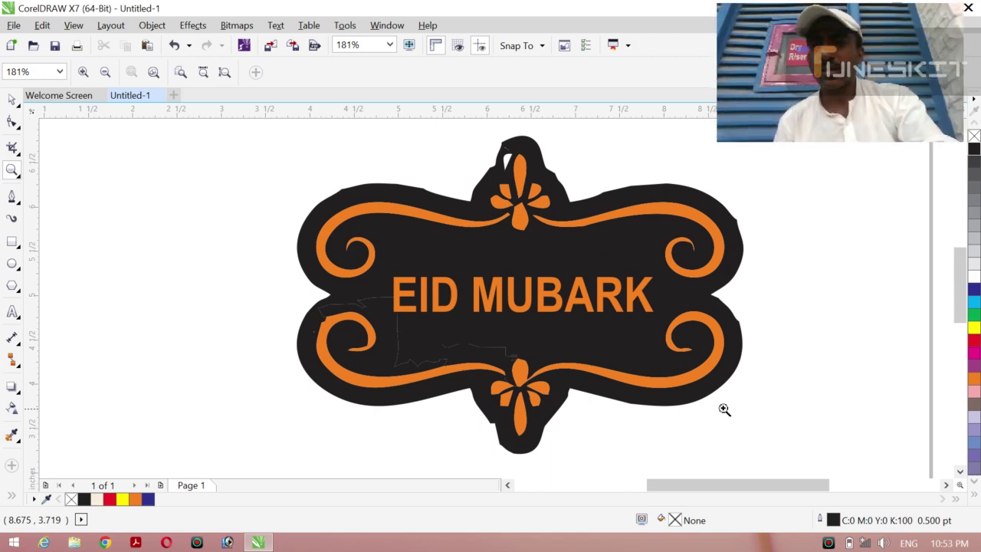
key("super")
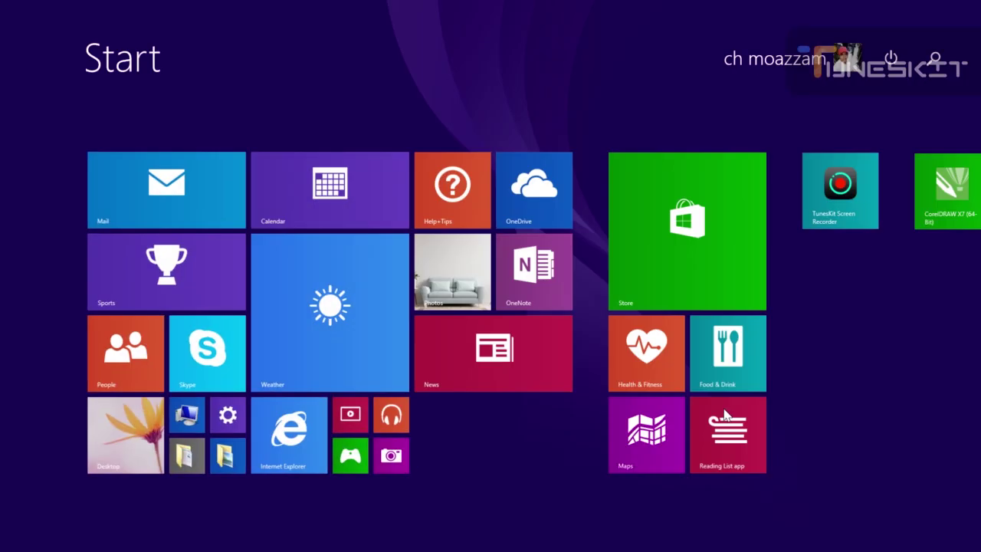
key("super")
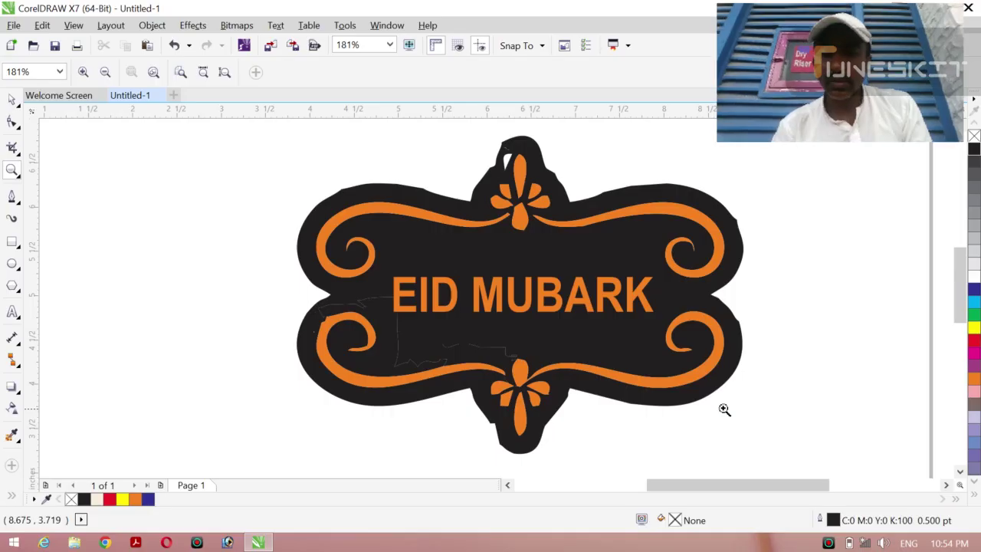
left_click(12, 100)
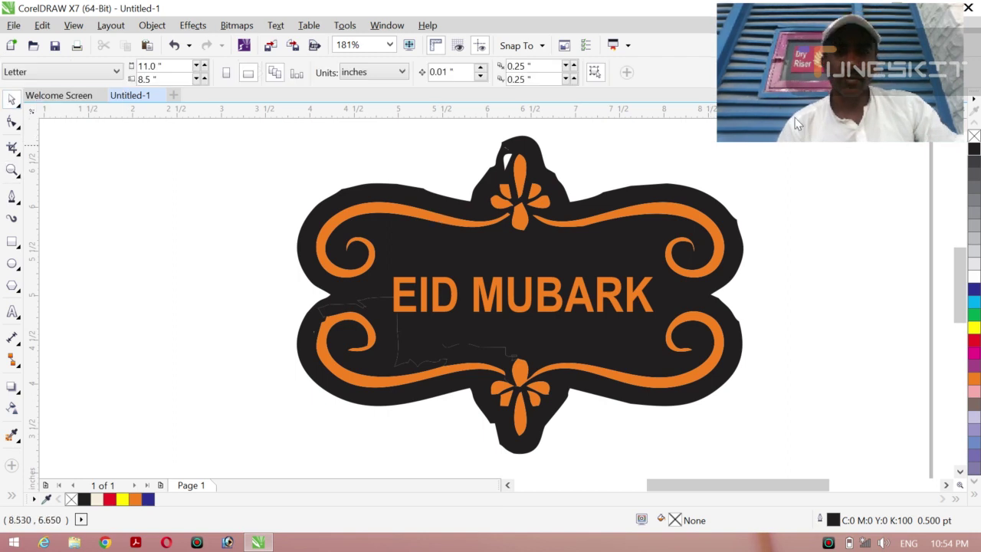
left_click_drag(795, 117, 579, 303)
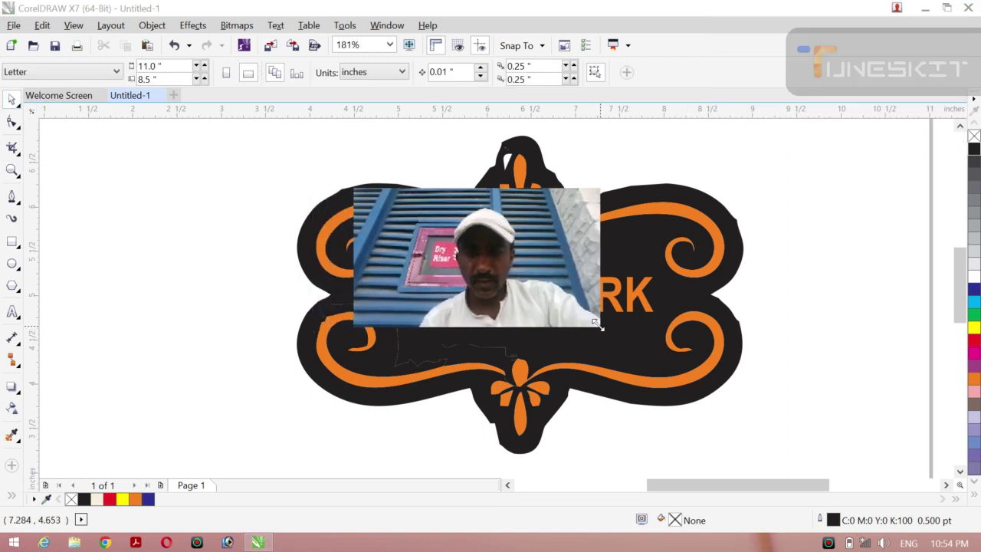
left_click_drag(647, 342, 756, 411)
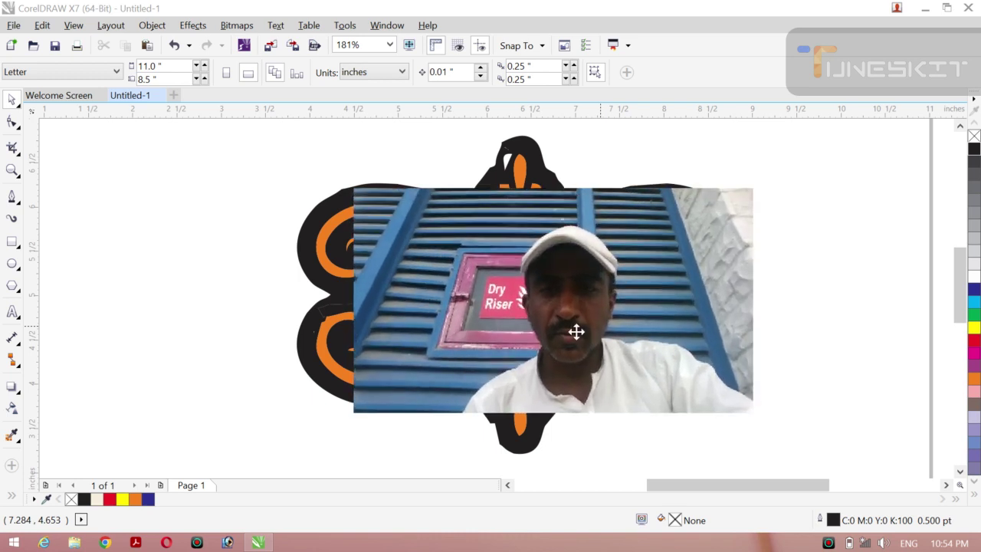
left_click_drag(574, 329, 515, 309)
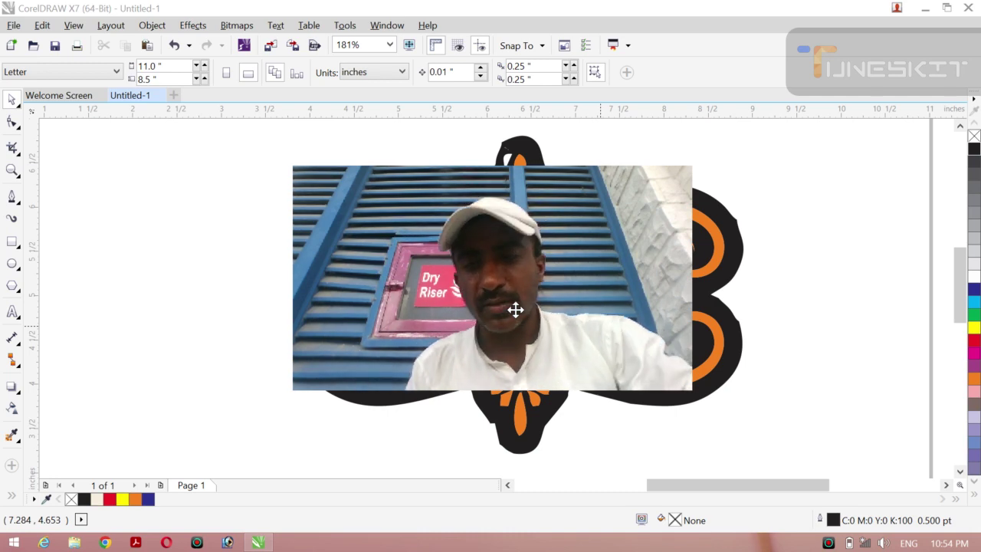
left_click(829, 543)
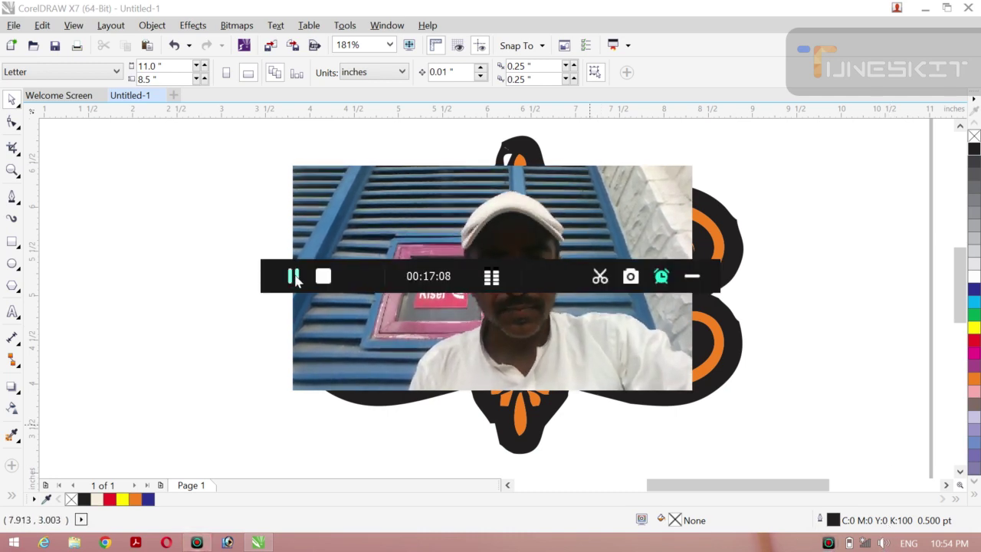